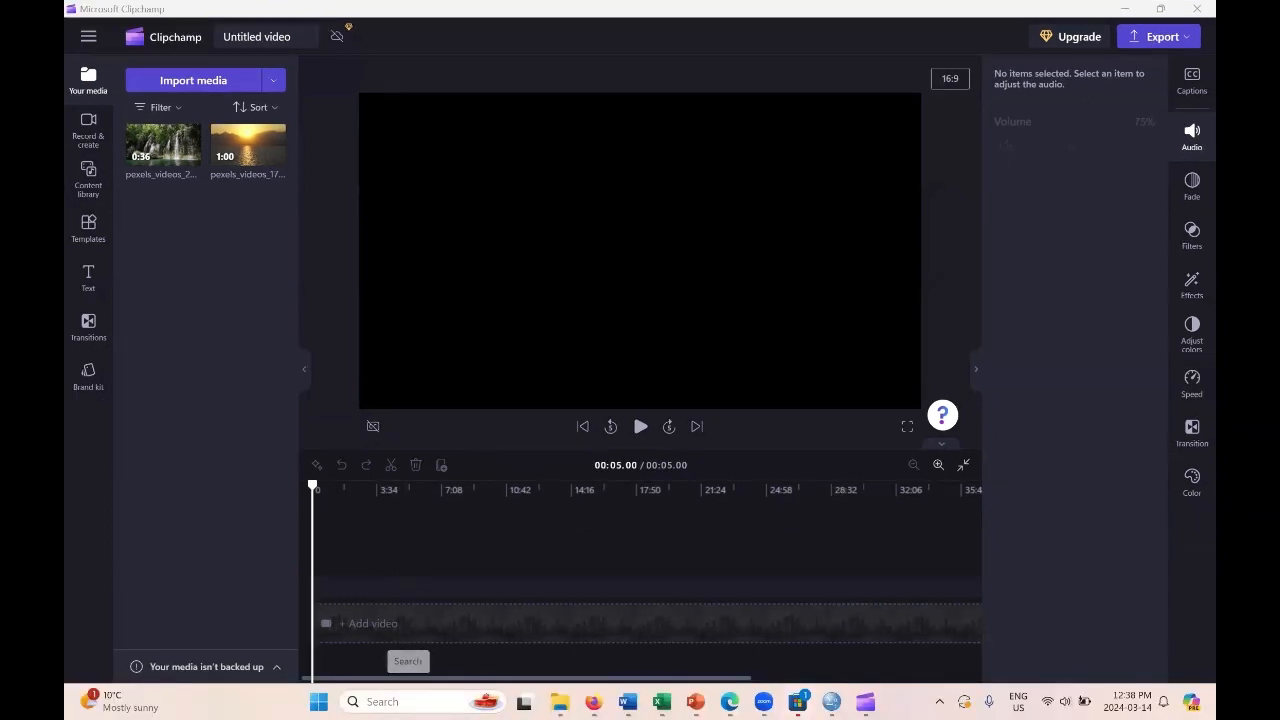
left_click(390, 719)
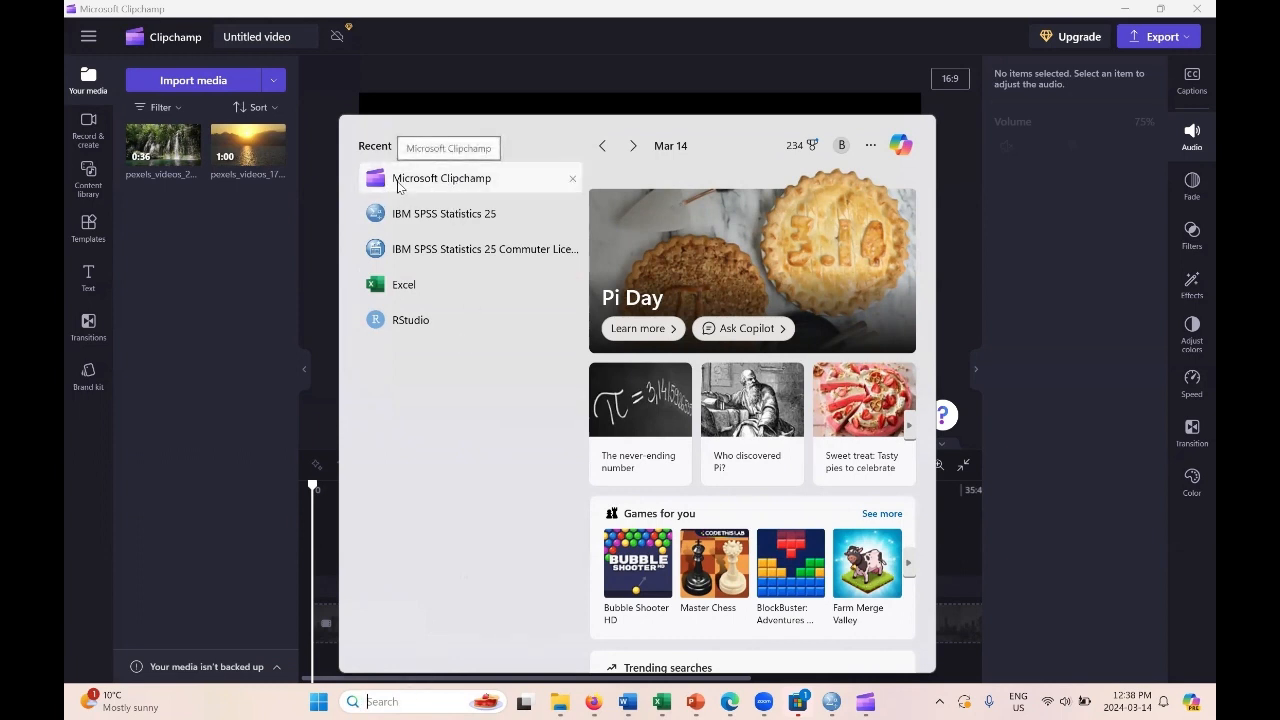
left_click(285, 315)
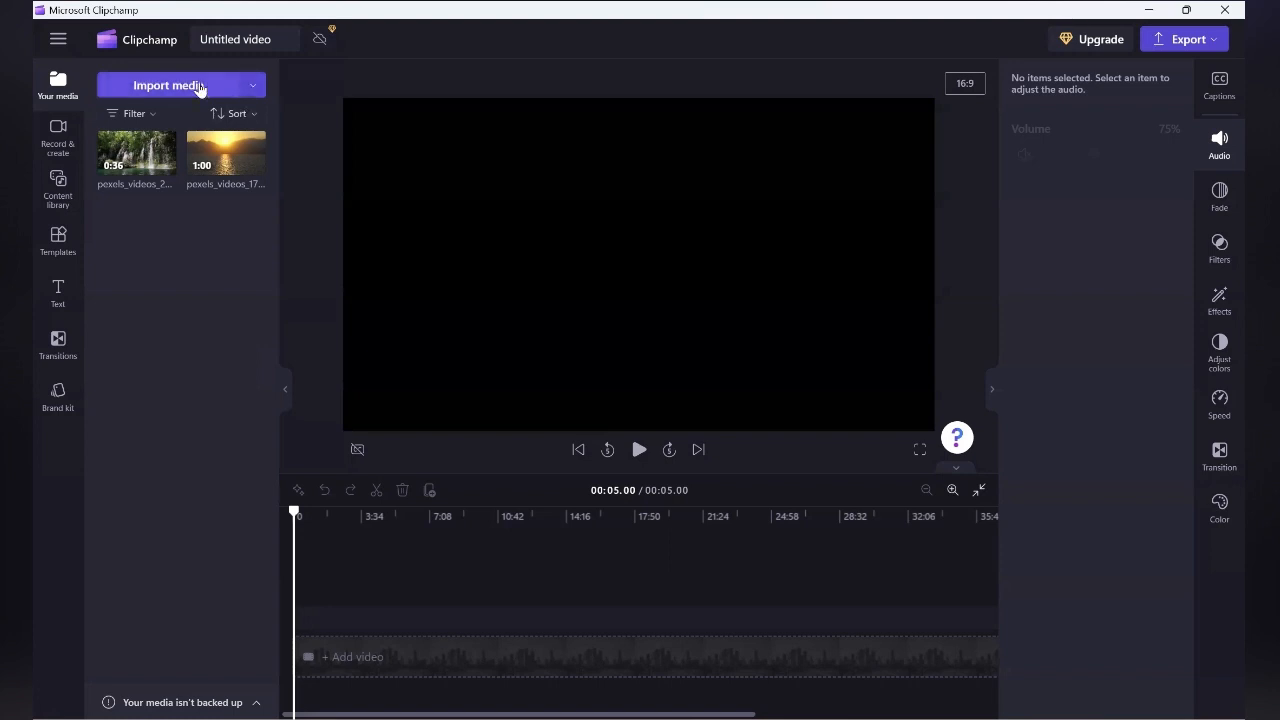
left_click(199, 88)
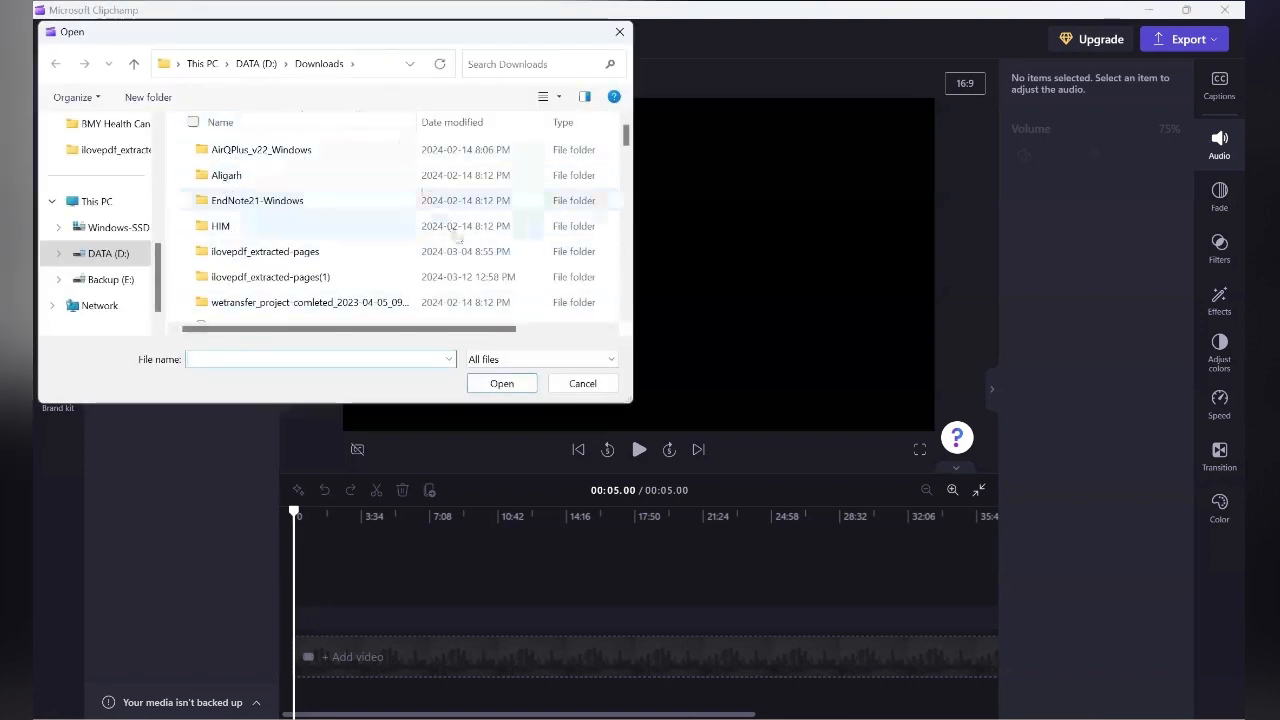
left_click(583, 388)
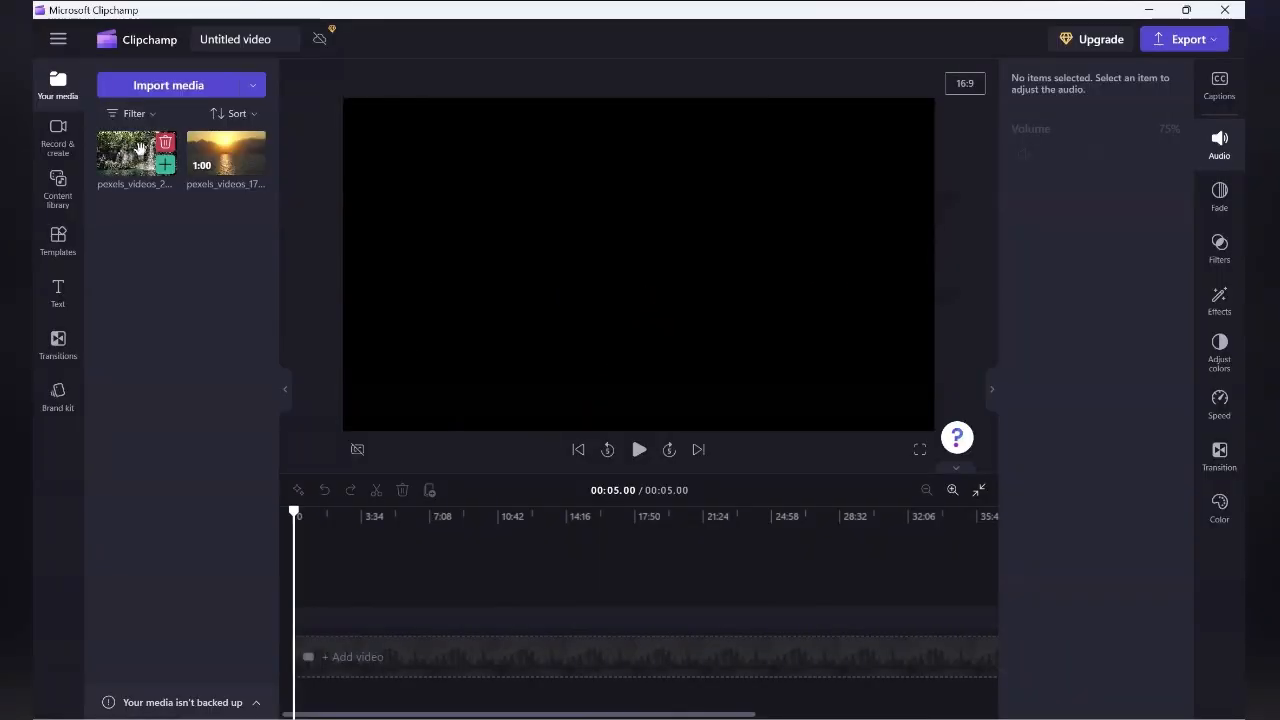
- Place the waterfall clip on the timeline and add the sunset clip directly after it on the same track
mouse_move(136, 160)
left_mouse_down()
mouse_move(177, 211)
mouse_move(340, 640)
mouse_move(349, 632)
mouse_move(343, 676)
left_mouse_up()
mouse_move(203, 150)
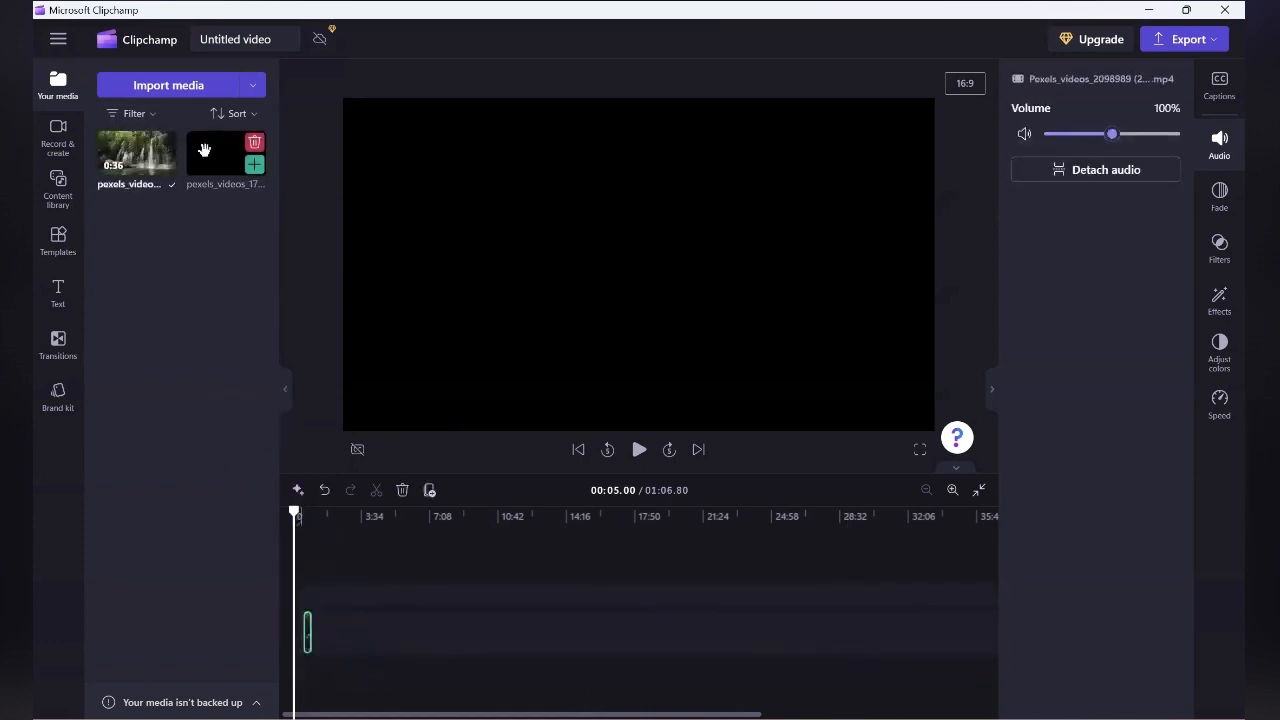
left_click_drag(228, 172, 334, 635)
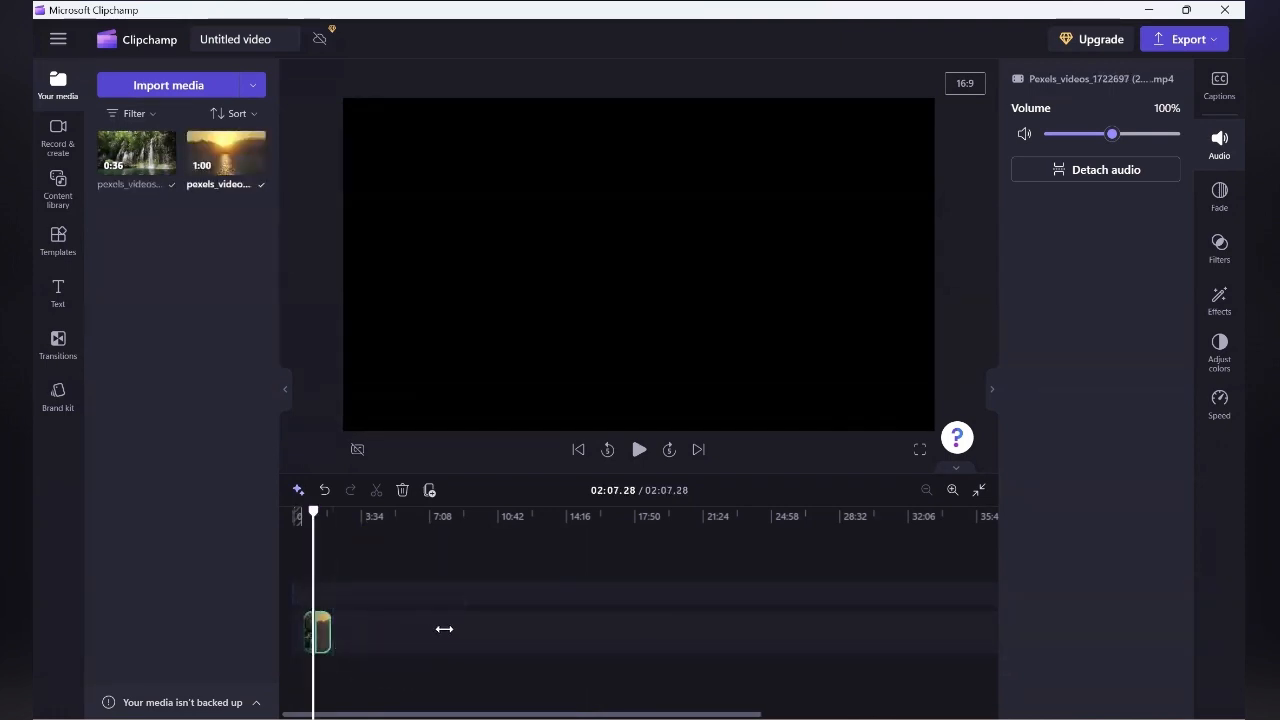
left_click_drag(444, 629, 440, 628)
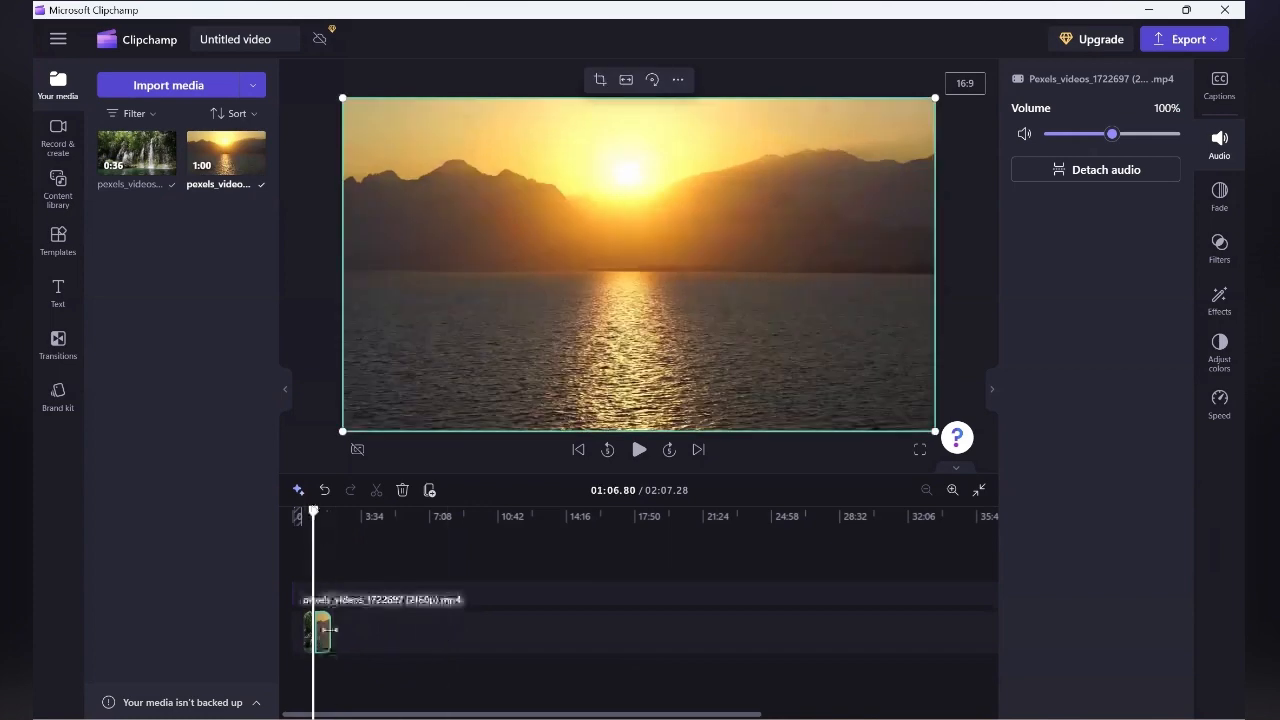
left_click_drag(329, 629, 363, 631)
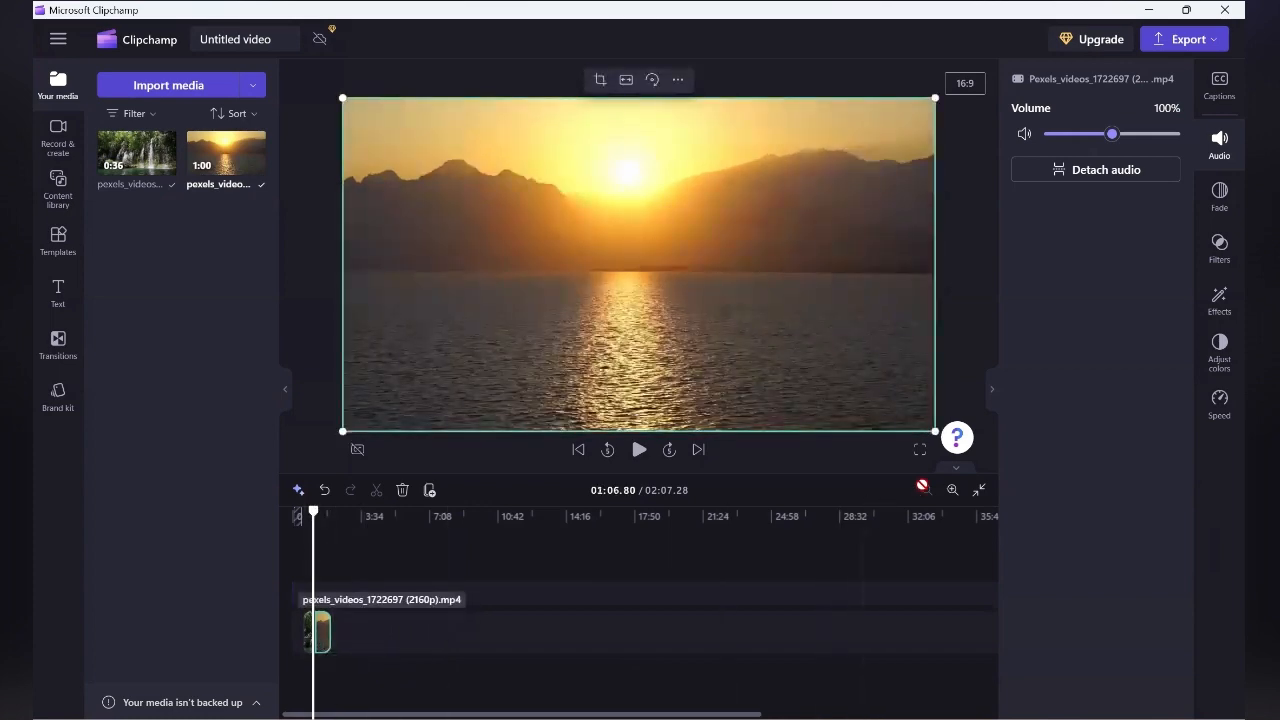
- Delete all visual gaps from the timeline so the waterfall and sunset clips start at the beginning
left_click(952, 490)
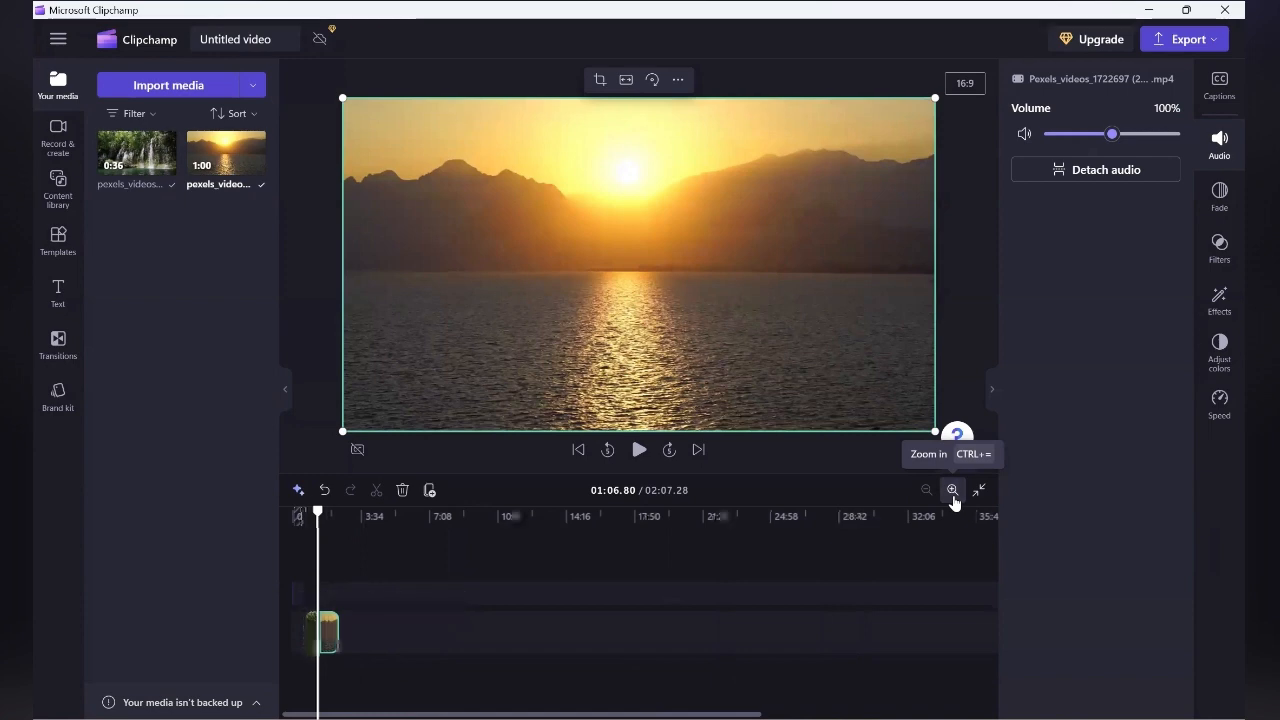
left_click(953, 493)
left_click(953, 493)
left_click(953, 493)
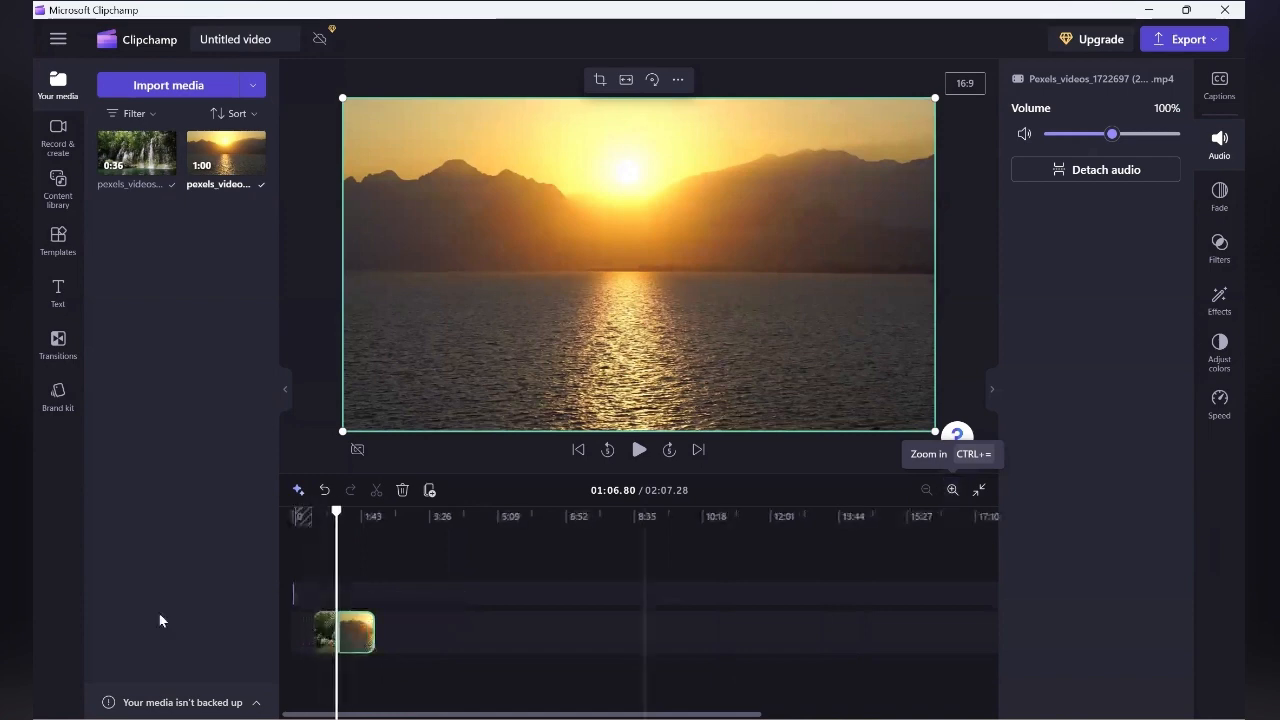
right_click(304, 605)
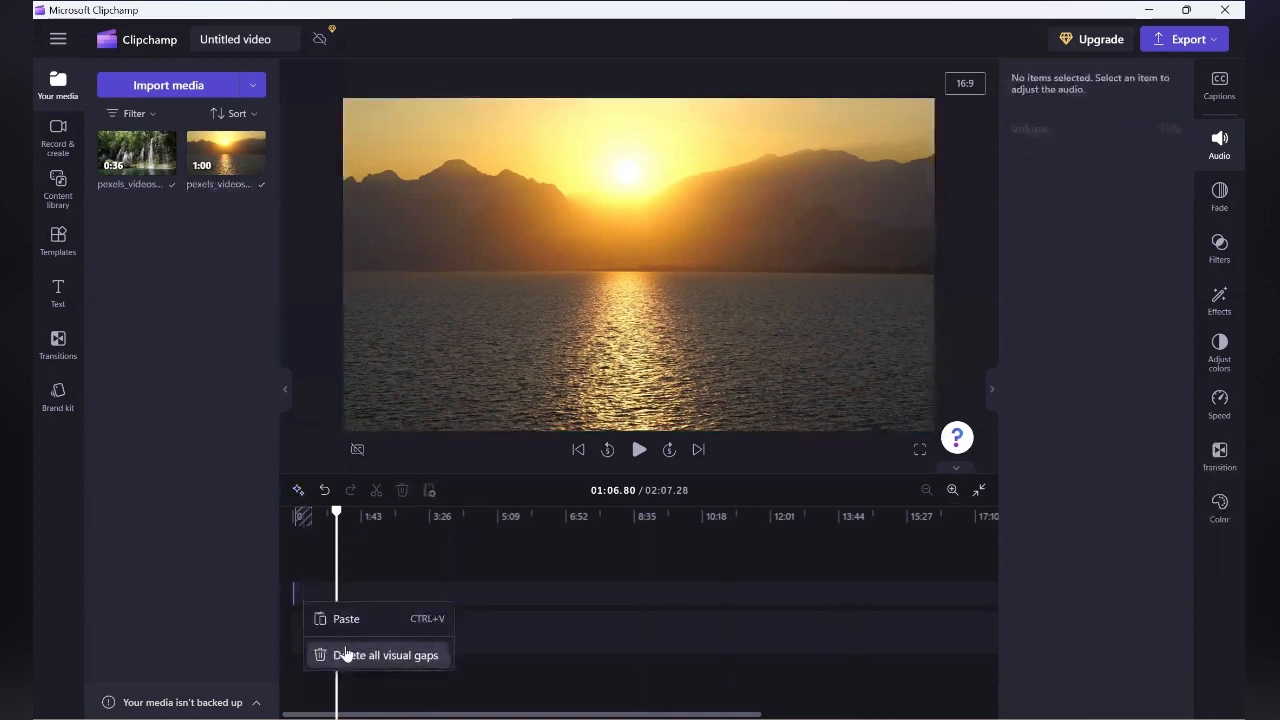
left_click(345, 654)
left_click(294, 591)
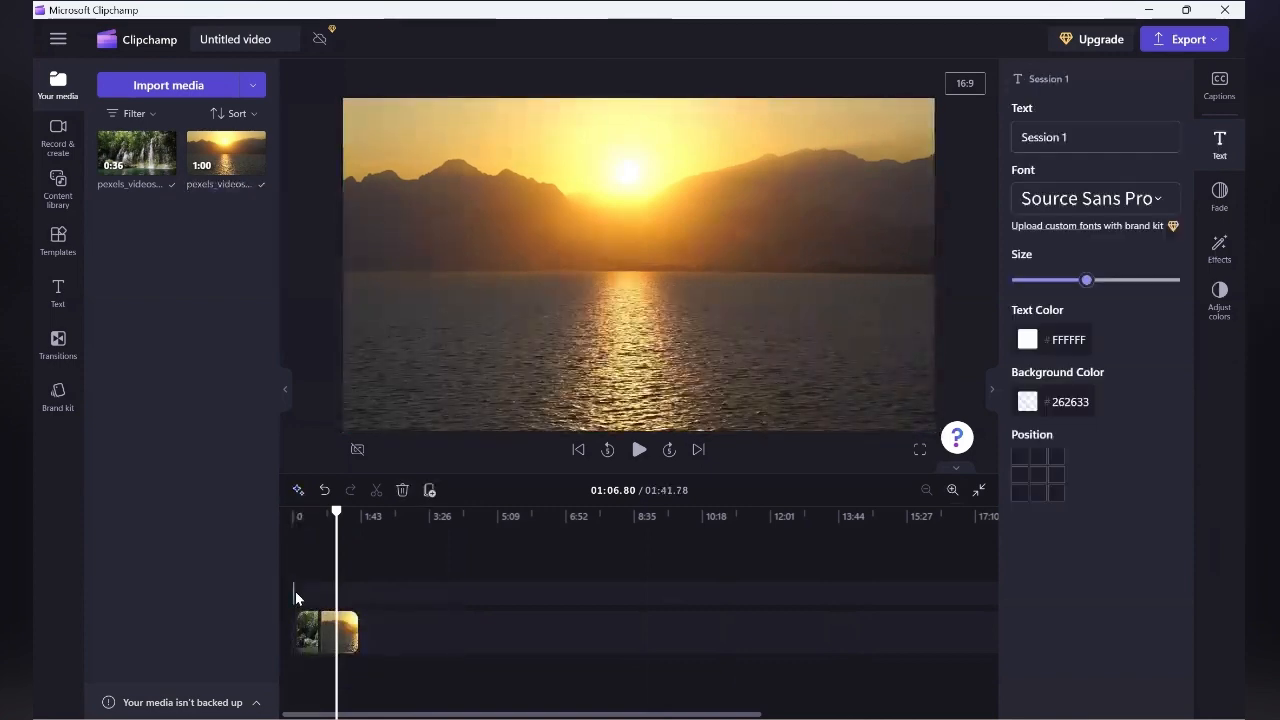
left_click(295, 593)
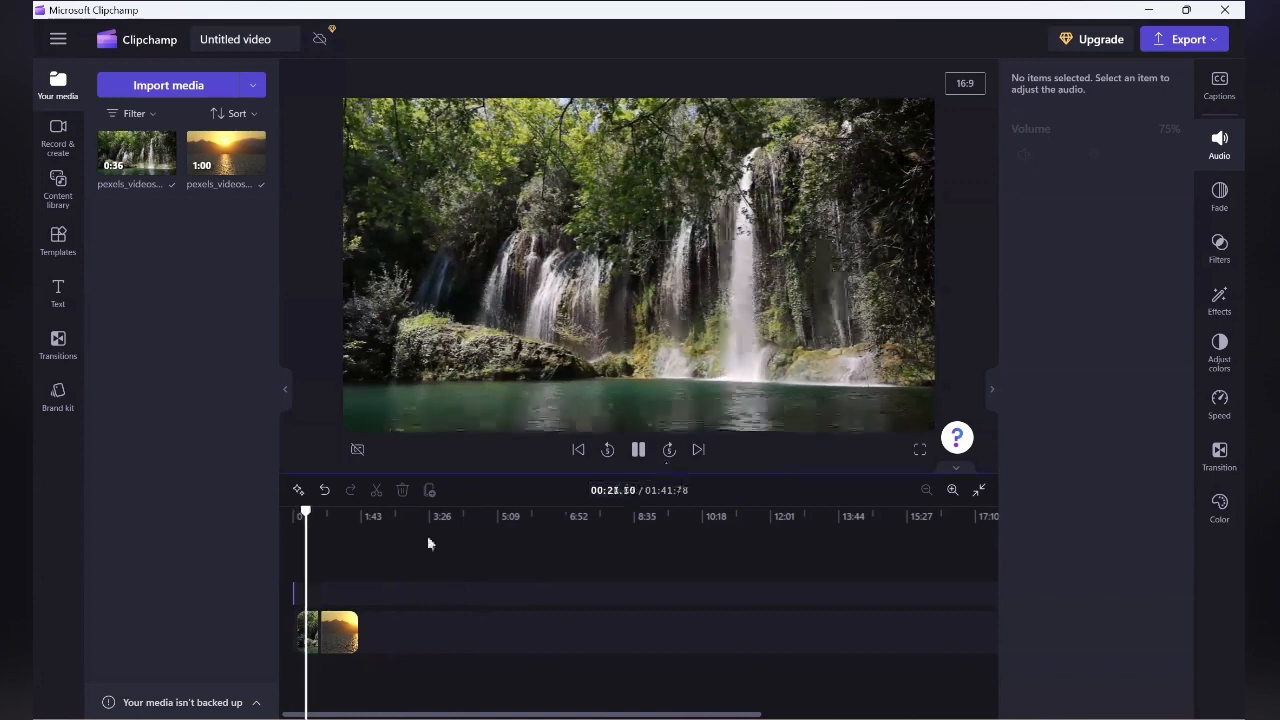
- Find the start of the unwanted part by playing the waterfall clip, and split the clip at 00:20.42
left_click(638, 450)
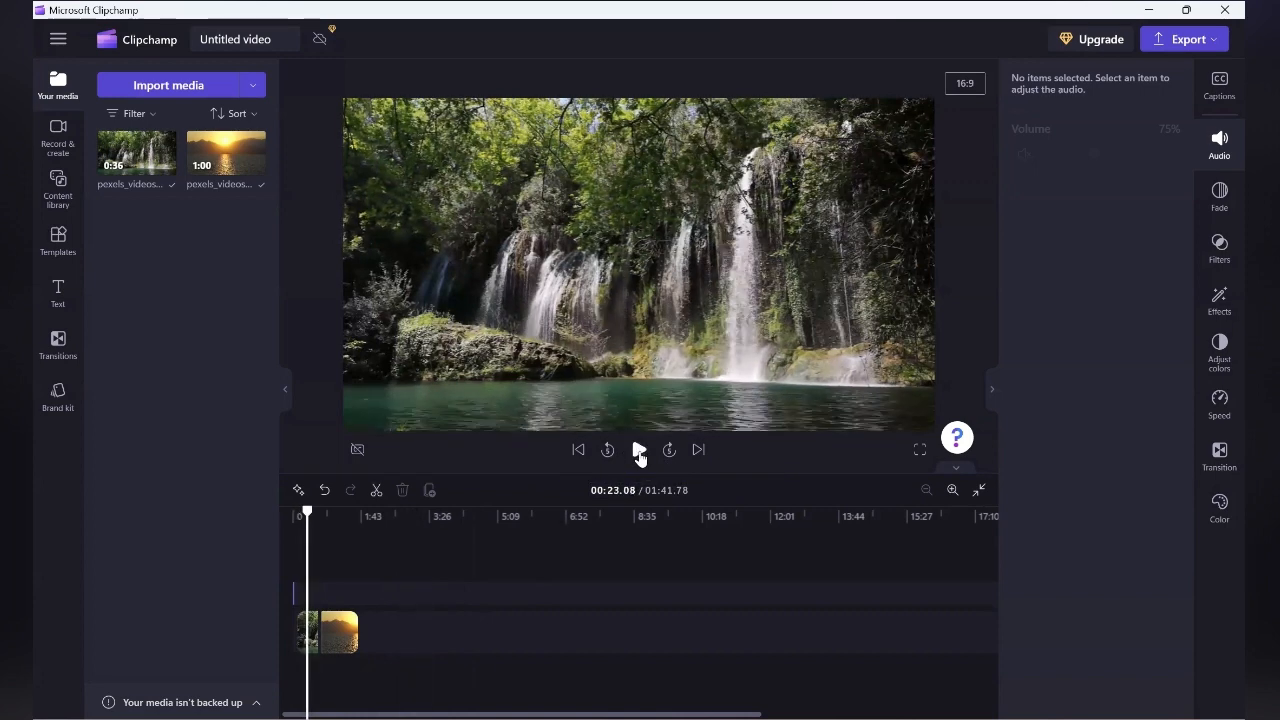
left_click_drag(307, 511, 305, 511)
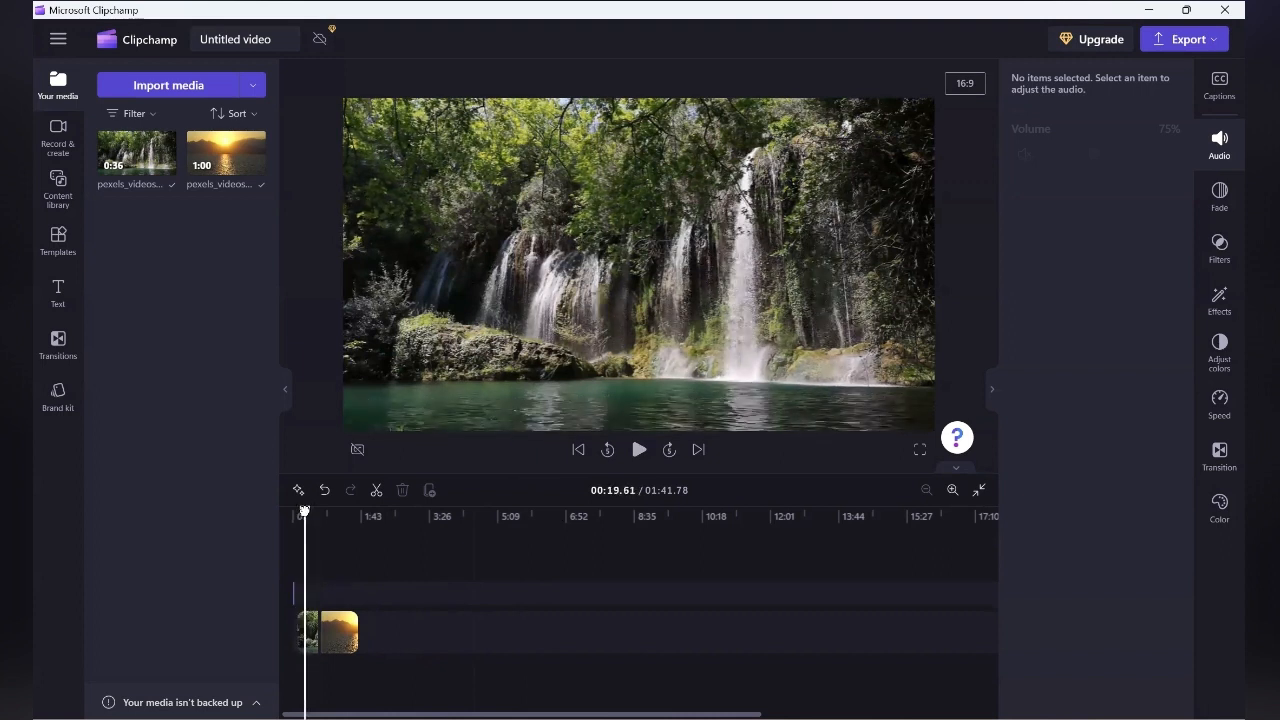
left_click(638, 450)
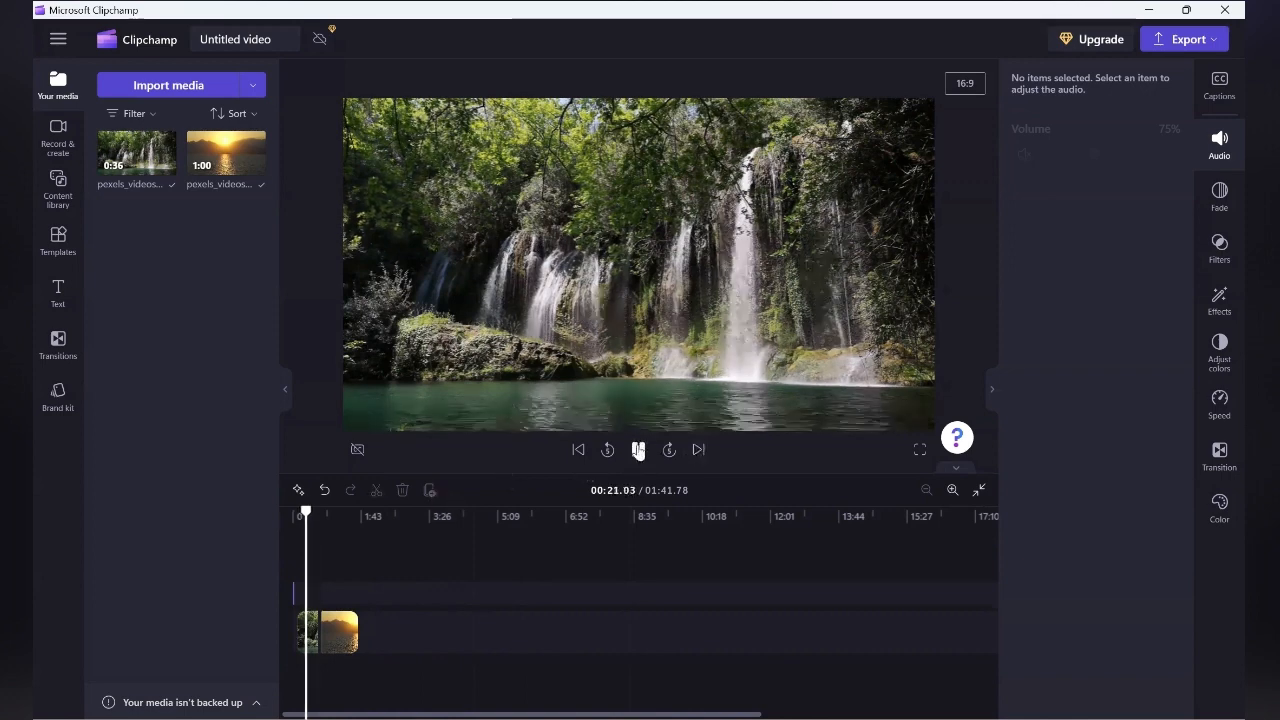
left_click(638, 450)
left_click_drag(306, 511, 305, 511)
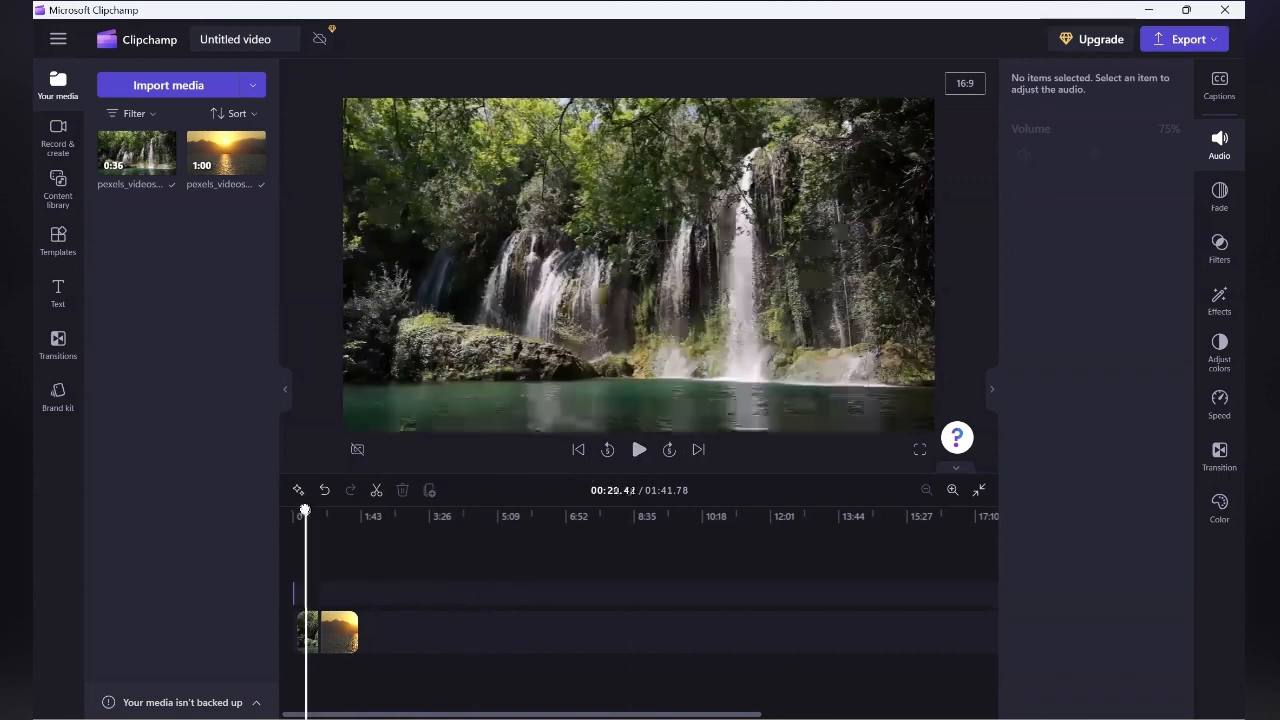
left_click(376, 490)
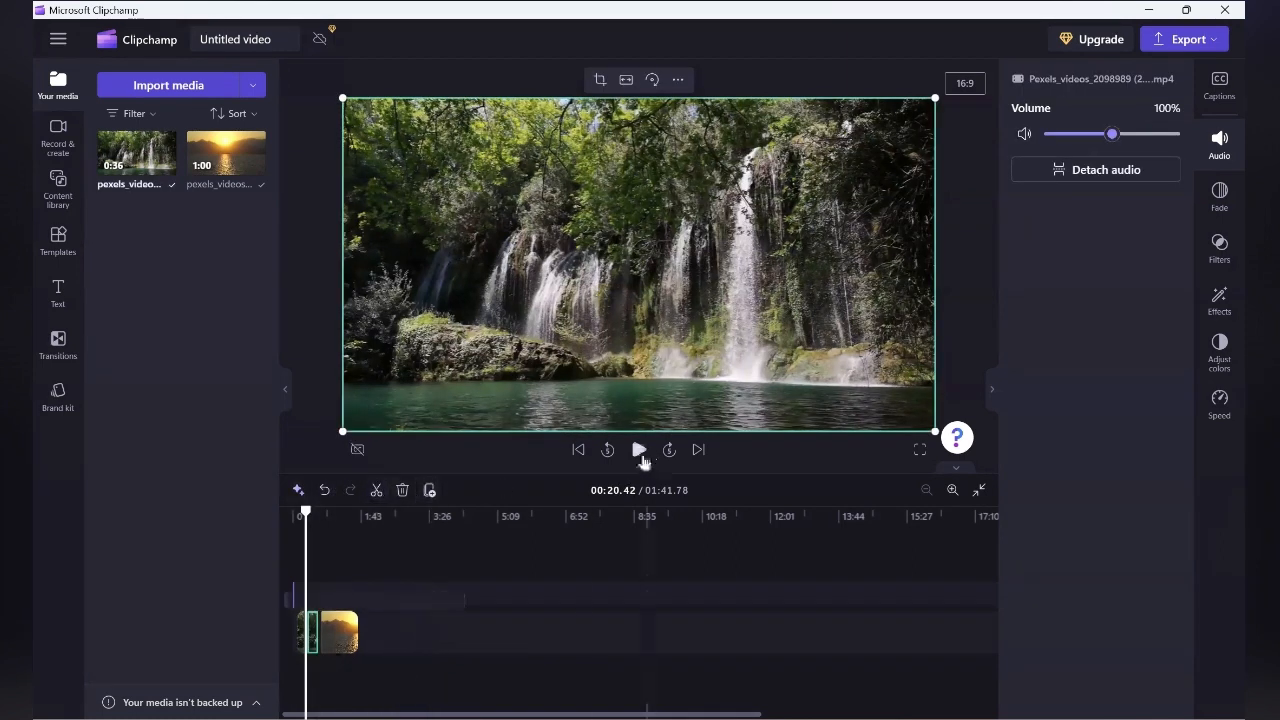
- Play on to the end of the unwanted part and split the waterfall clip again at 00:25.95
left_click(640, 455)
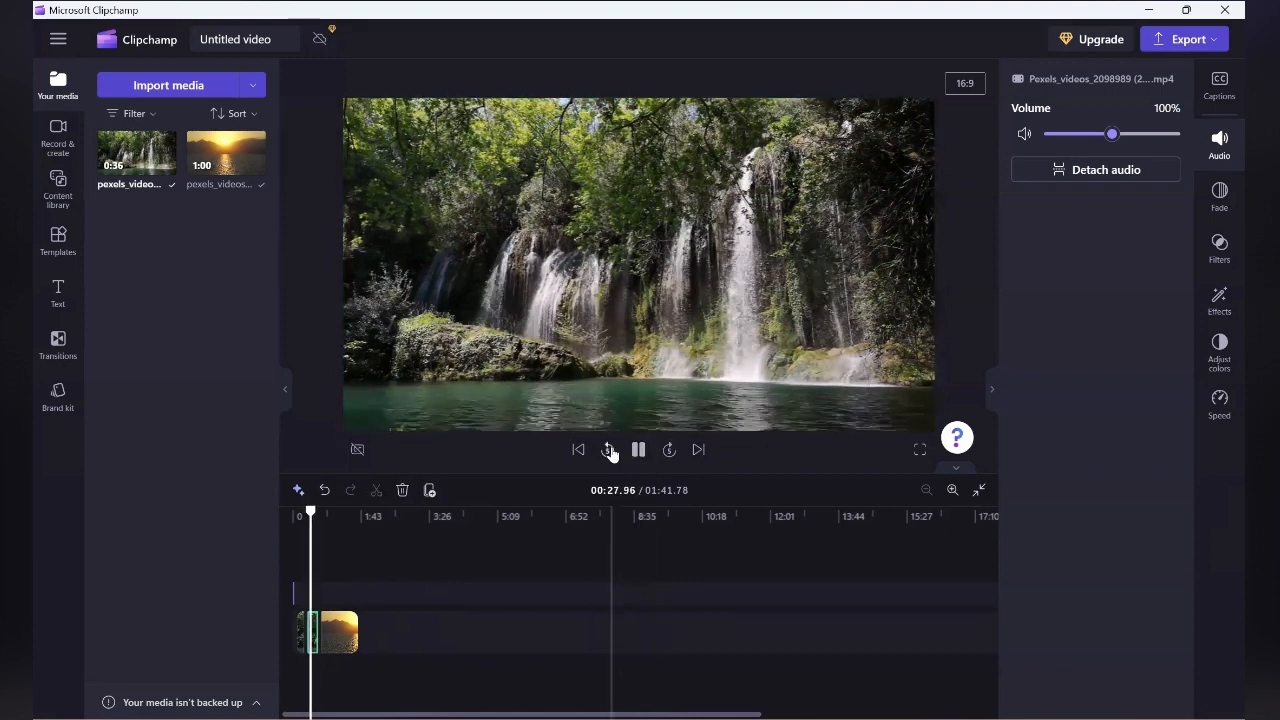
left_click(640, 452)
left_click(640, 452)
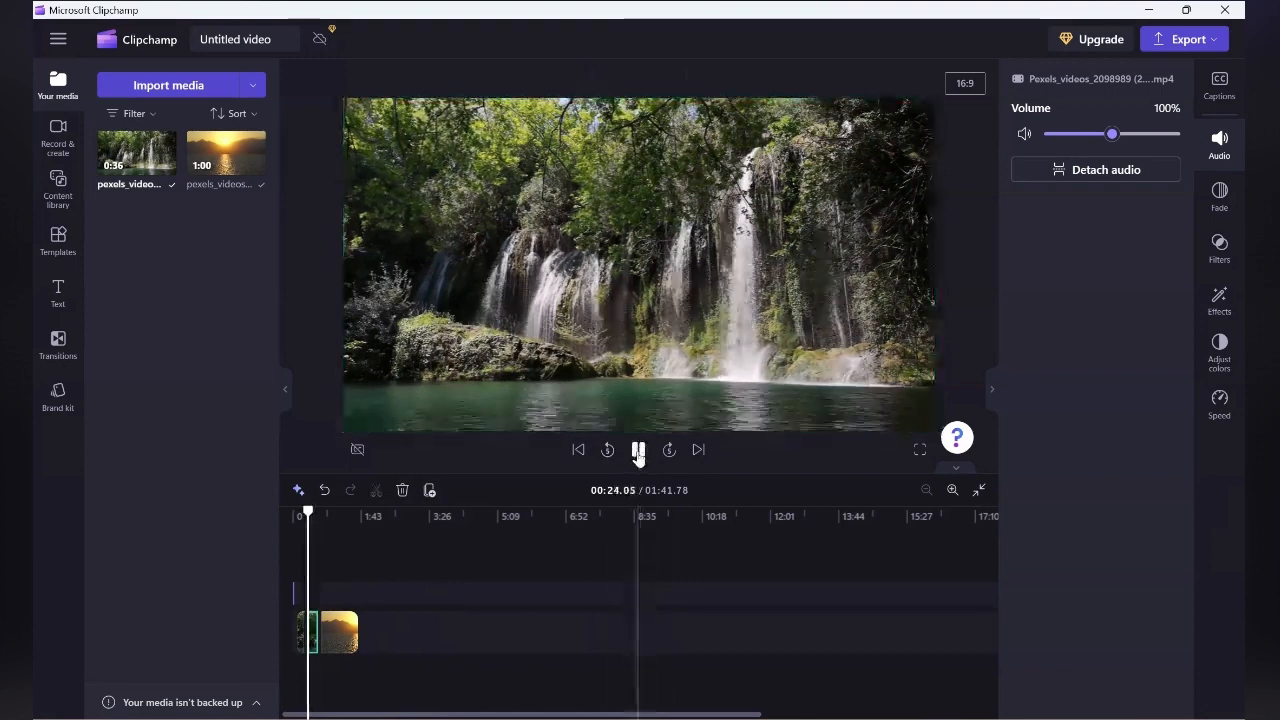
left_click(639, 452)
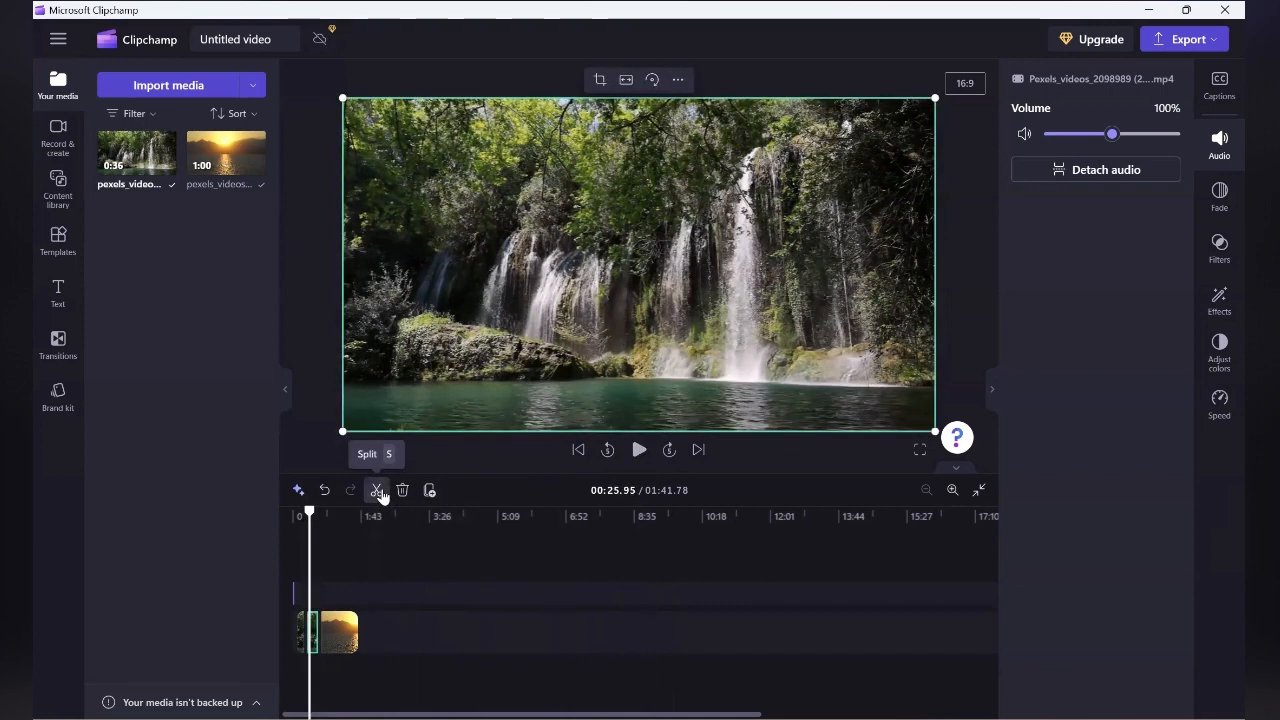
left_click(377, 490)
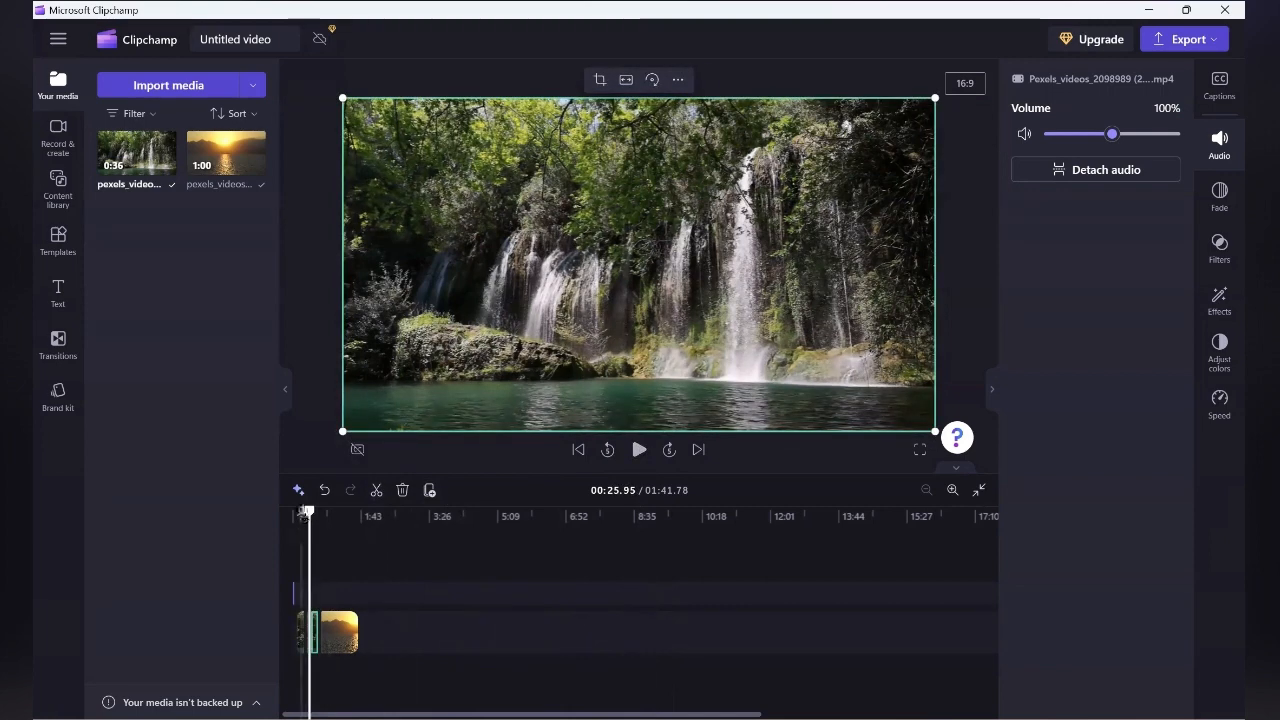
- Remove the short waterfall segment between the two splits together with the gap it leaves, and play back the join
left_click_drag(307, 510, 340, 512)
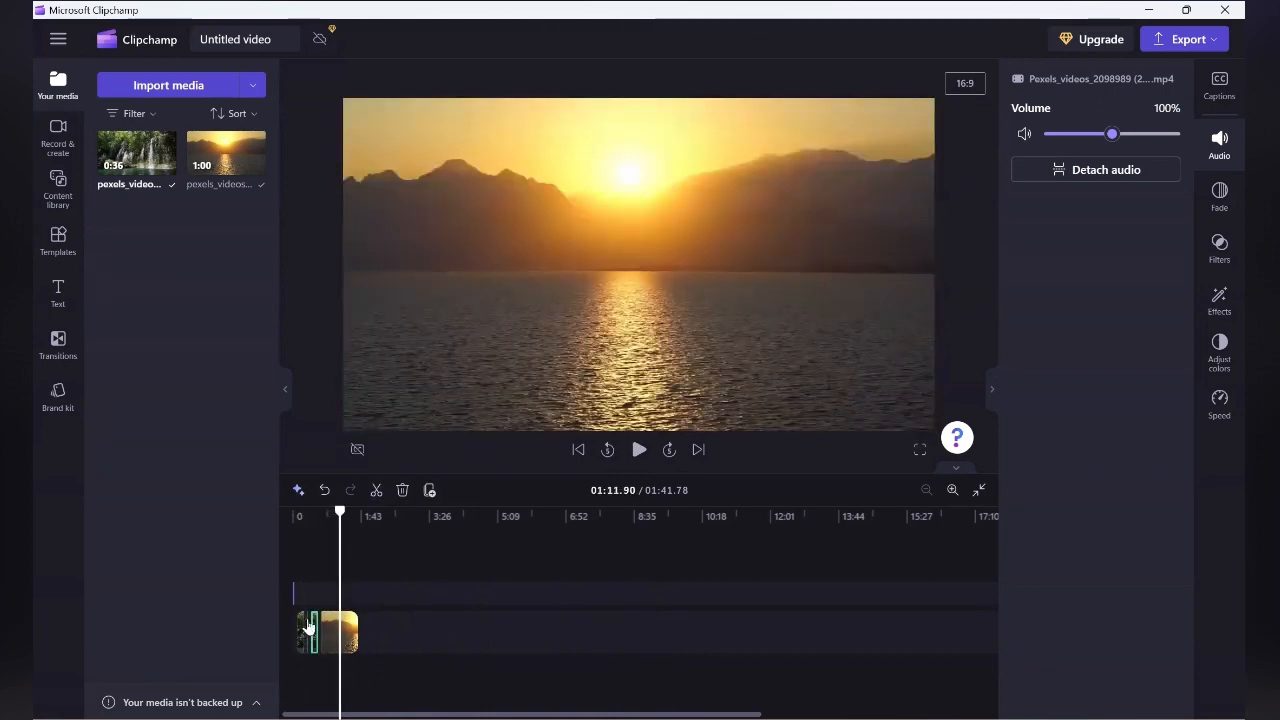
left_click(952, 490)
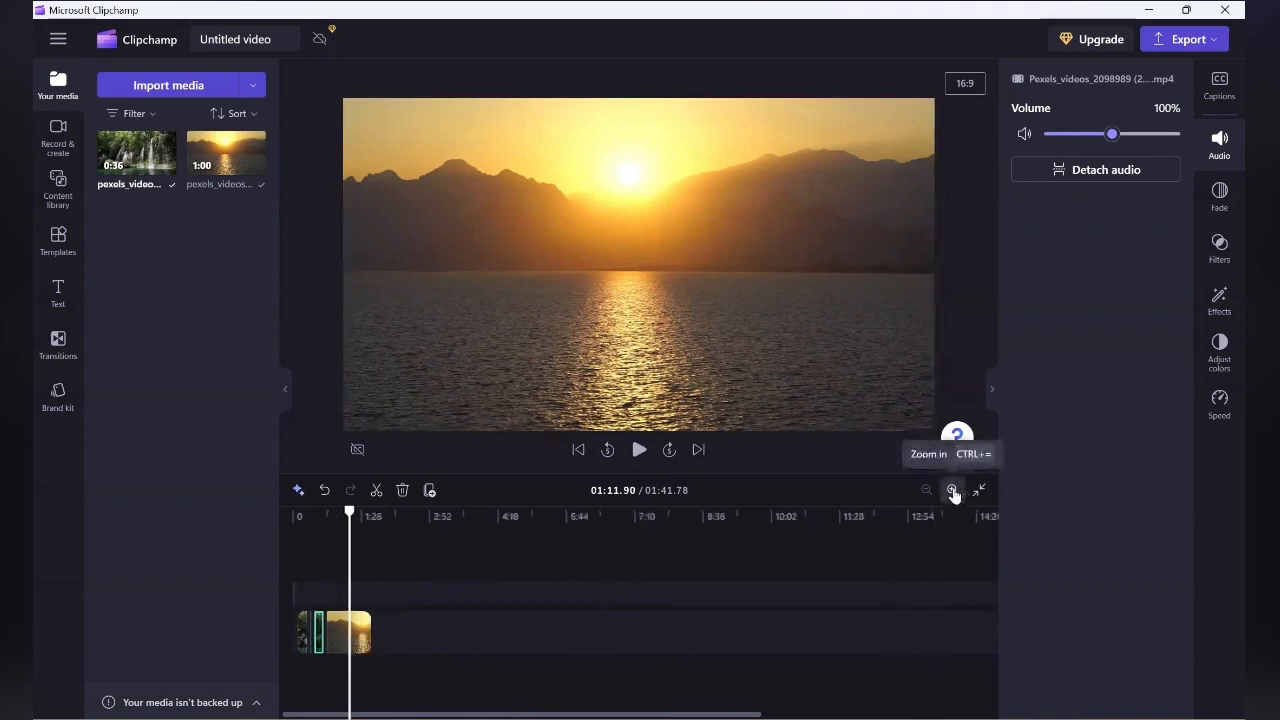
left_click(952, 490)
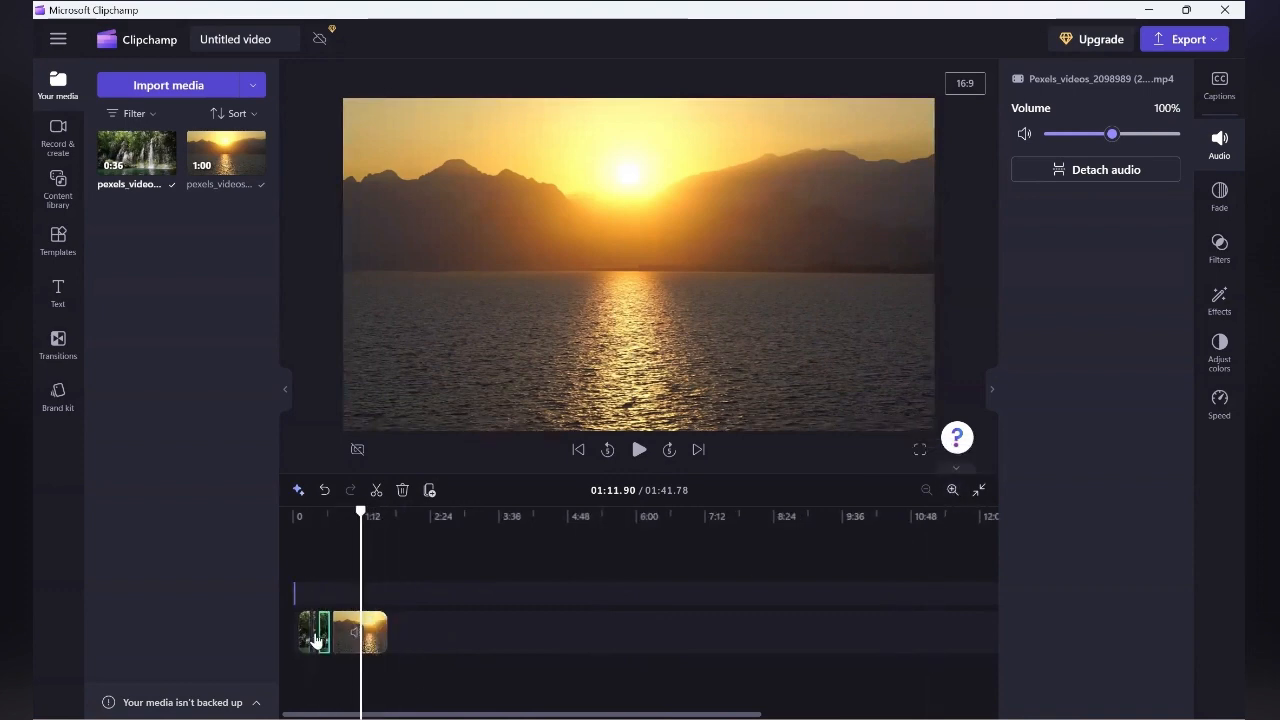
left_click(952, 490)
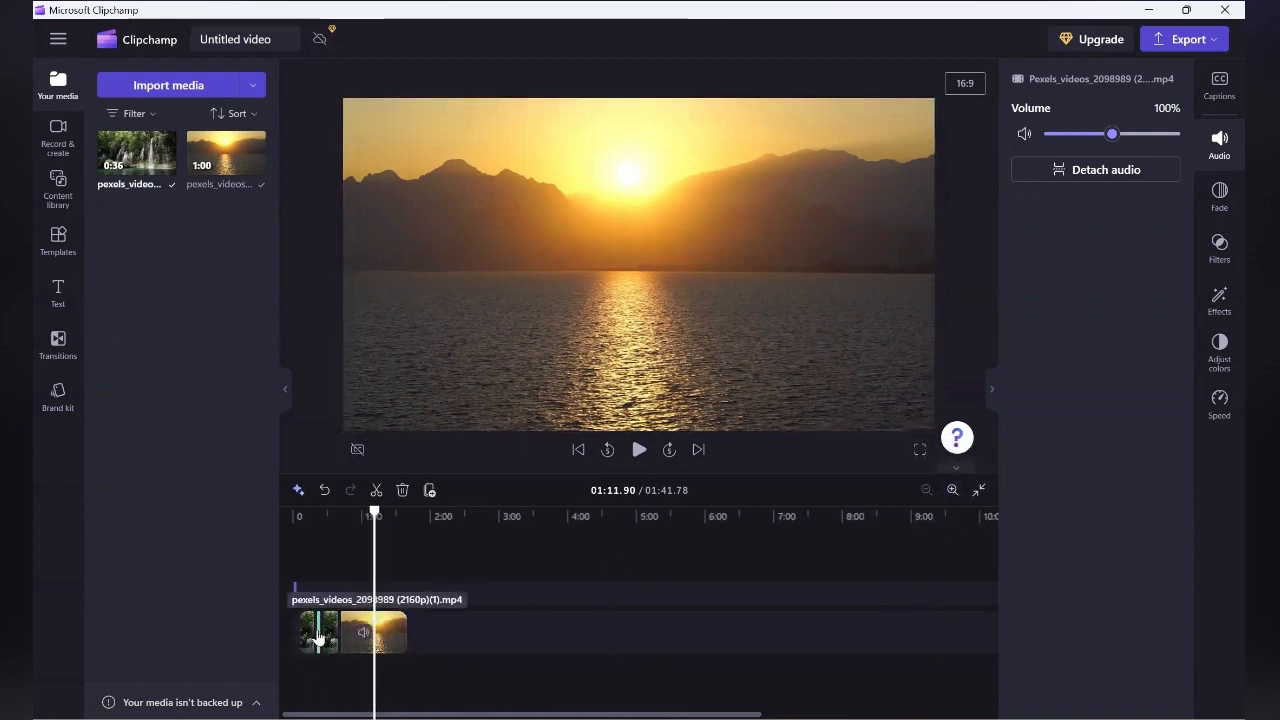
key("Delete")
right_click(316, 636)
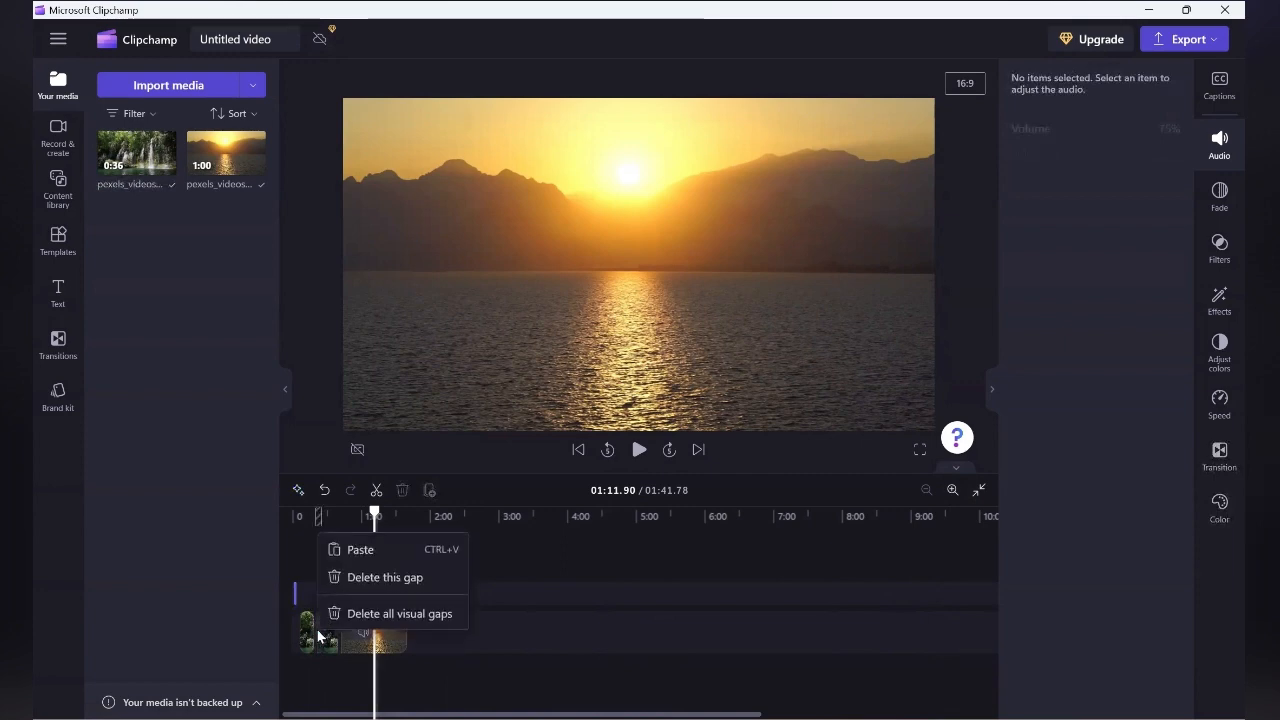
left_click(392, 580)
left_click_drag(373, 512, 311, 512)
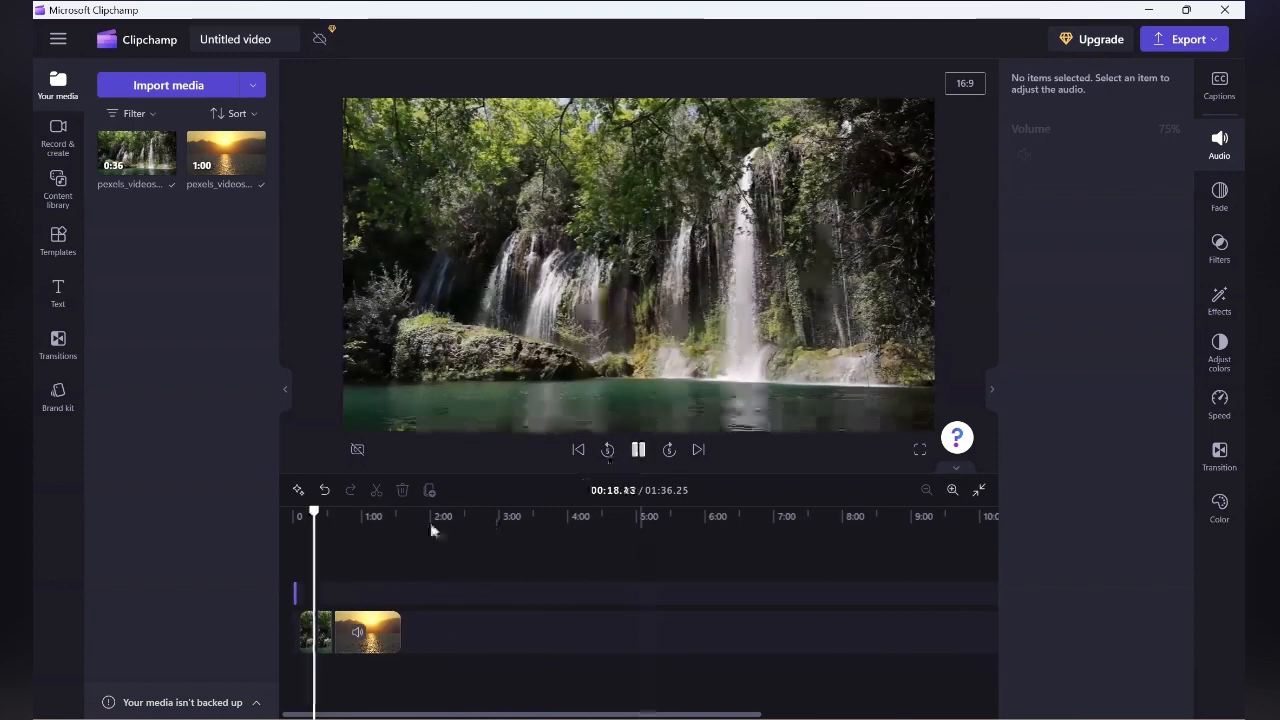
left_click(639, 451)
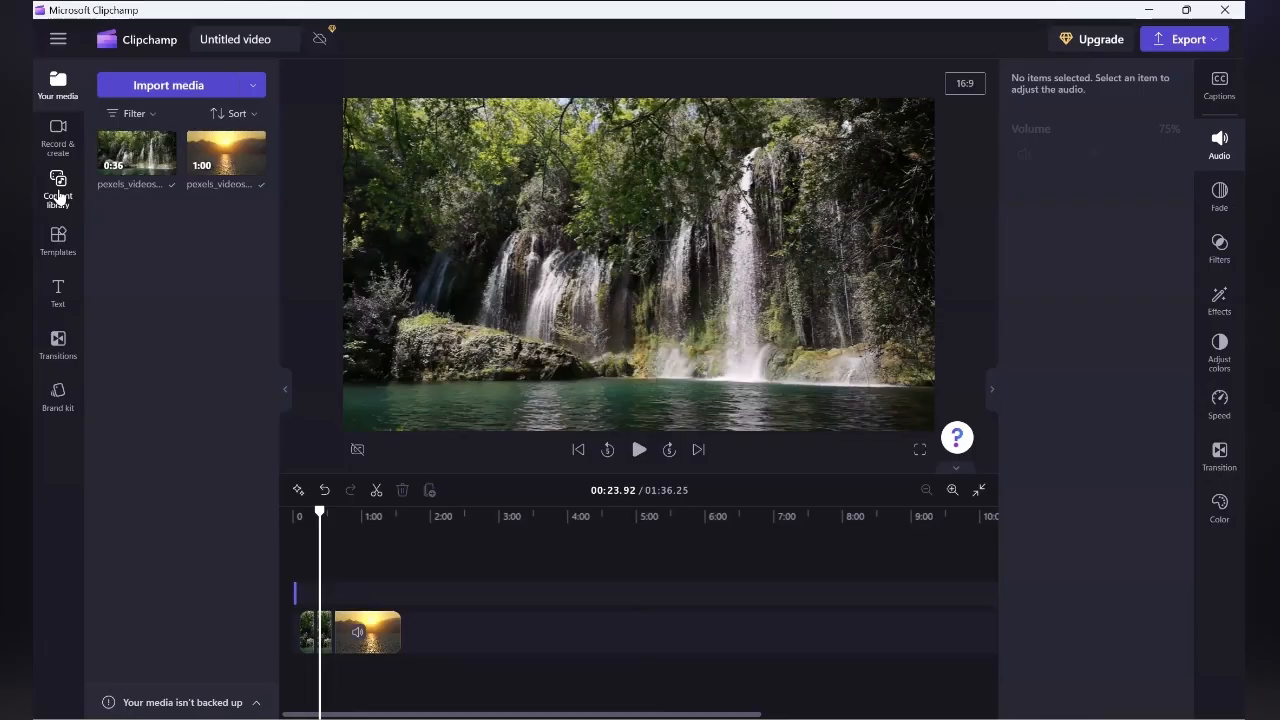
- Add the track Paradise Park from the content library's Free to use music collection to the timeline
left_click(58, 190)
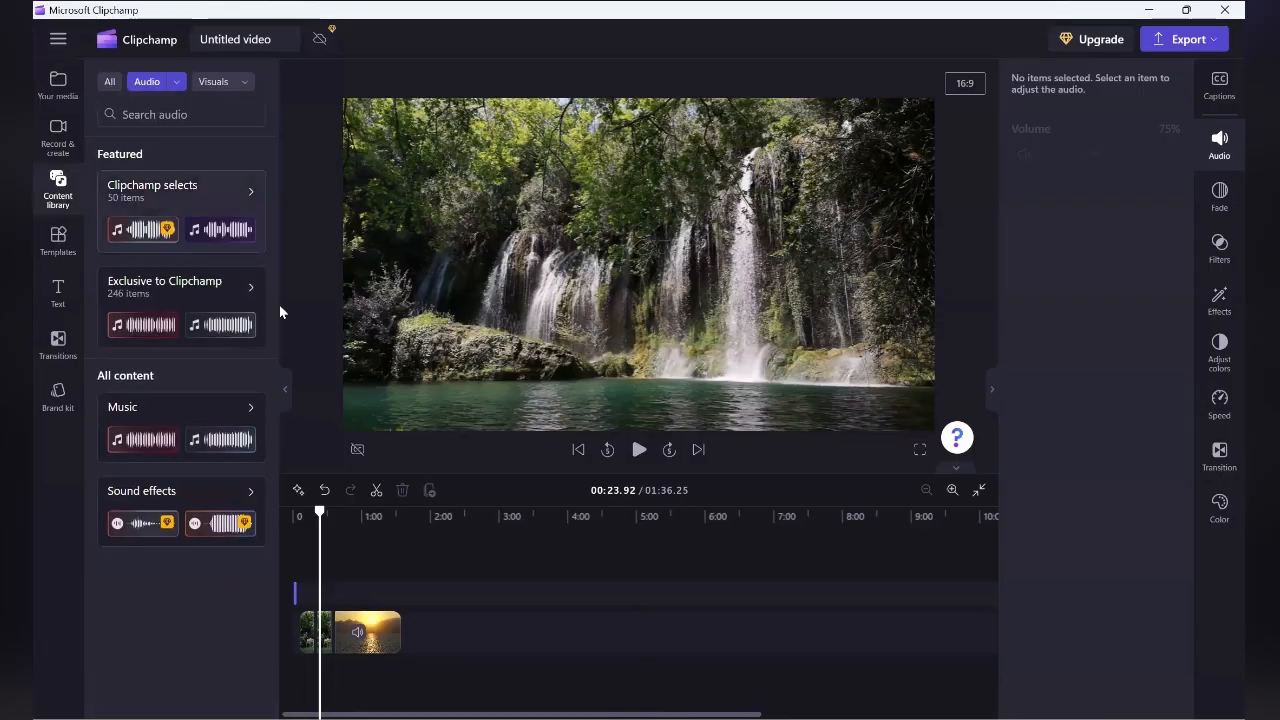
left_click(160, 414)
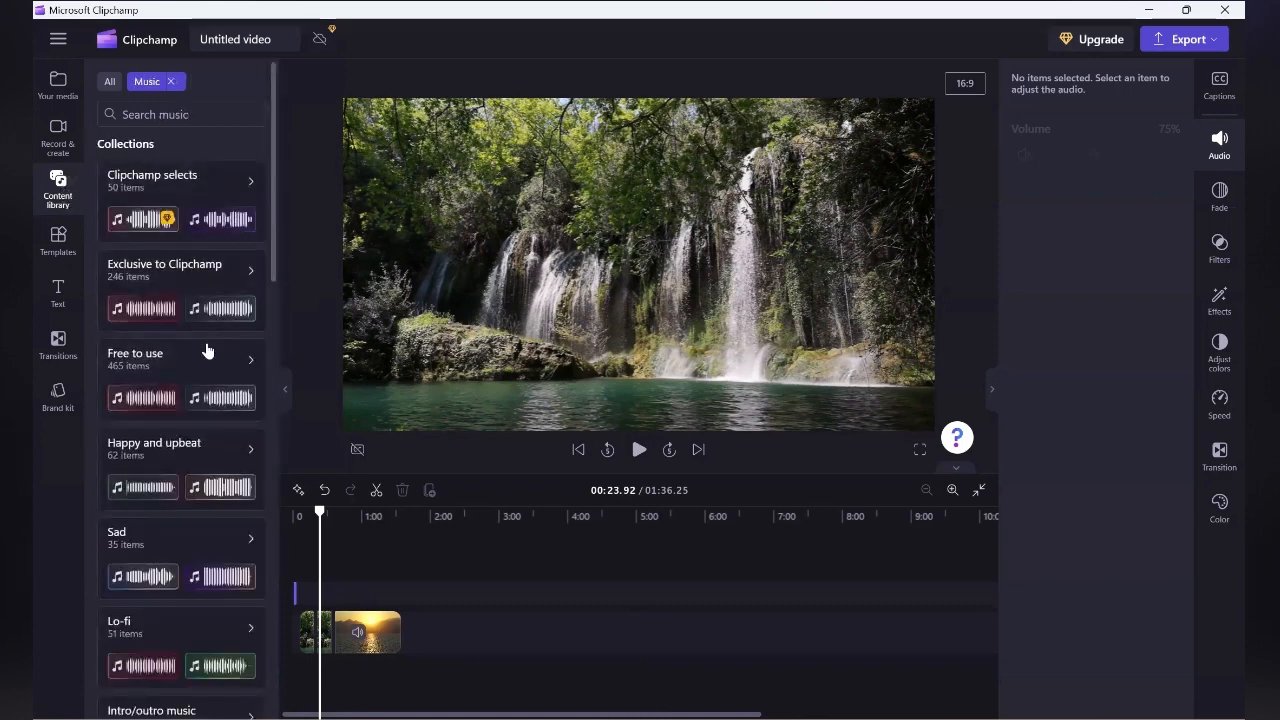
left_click(248, 358)
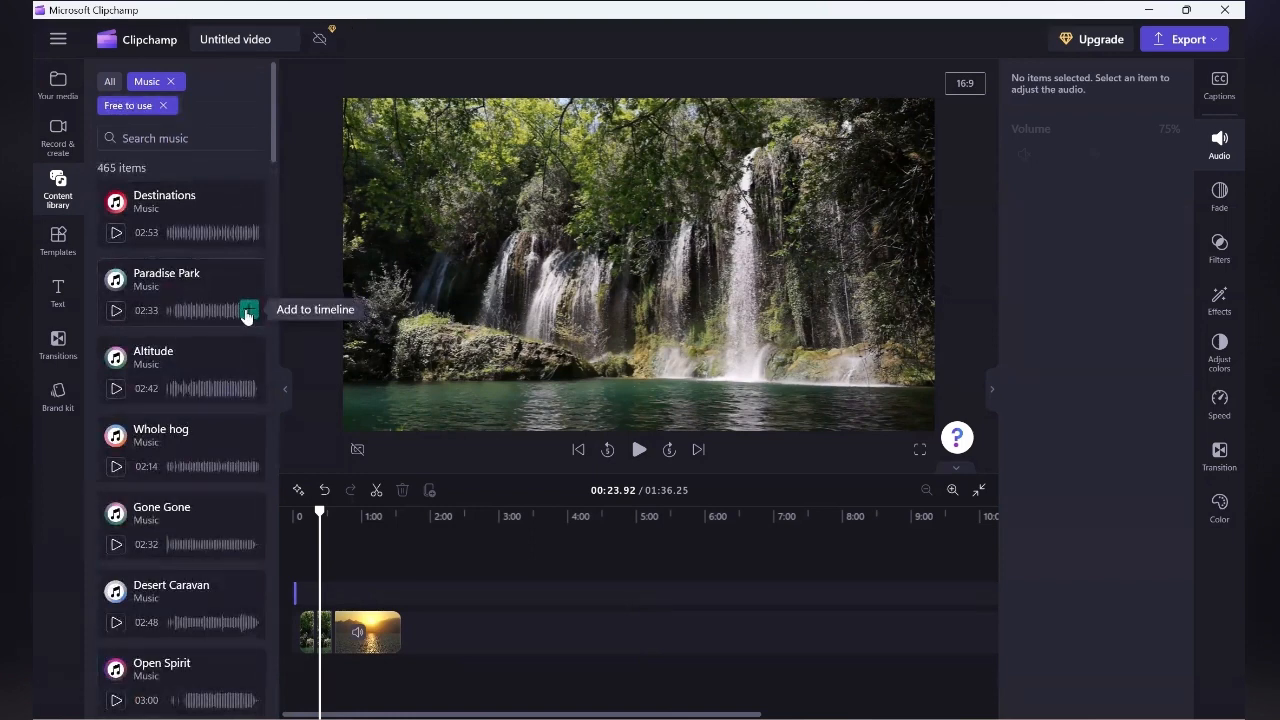
left_click(247, 311)
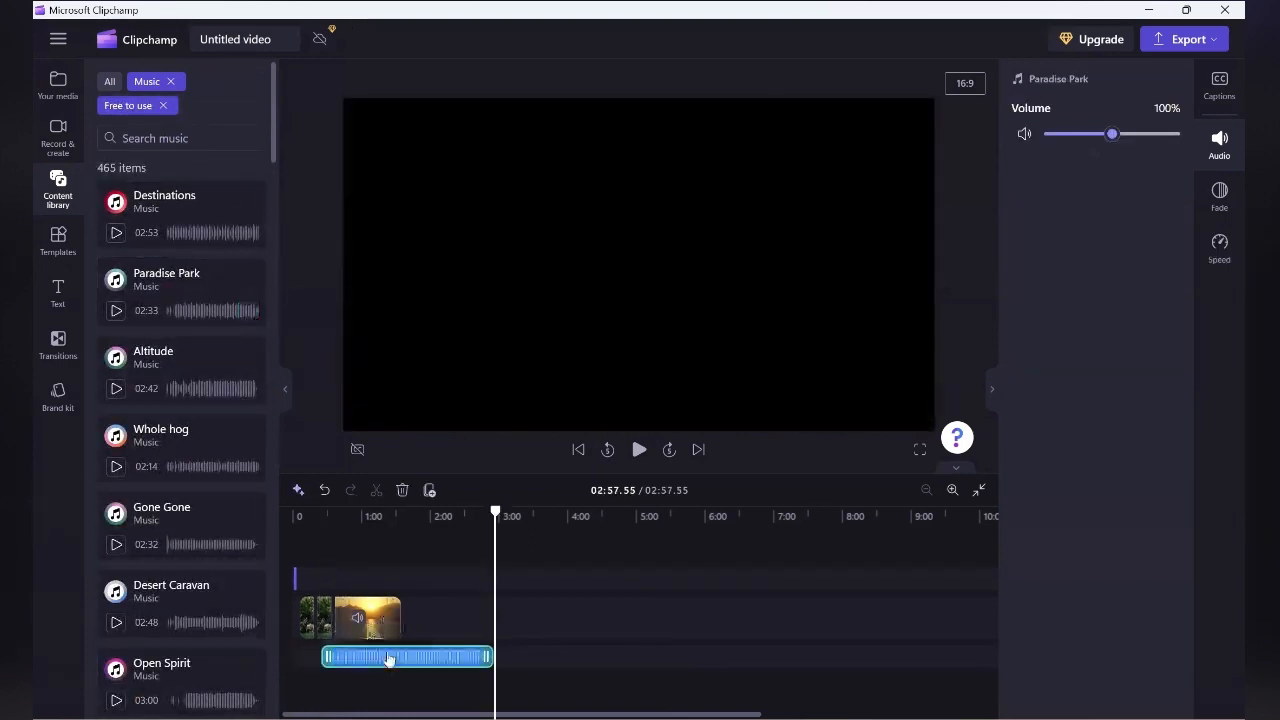
- Move the Paradise Park track to the start of the timeline and trim its end to the video's end at 01:36.25
left_click_drag(381, 658, 353, 657)
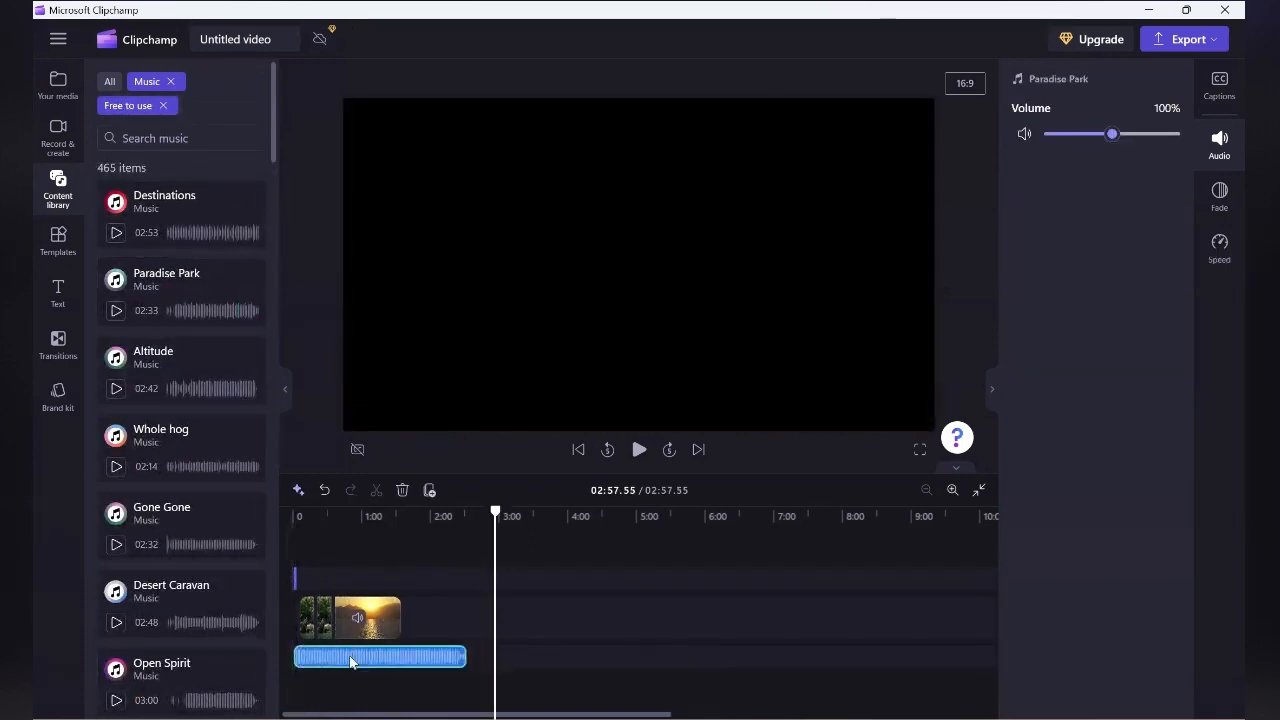
left_click_drag(440, 657, 406, 656)
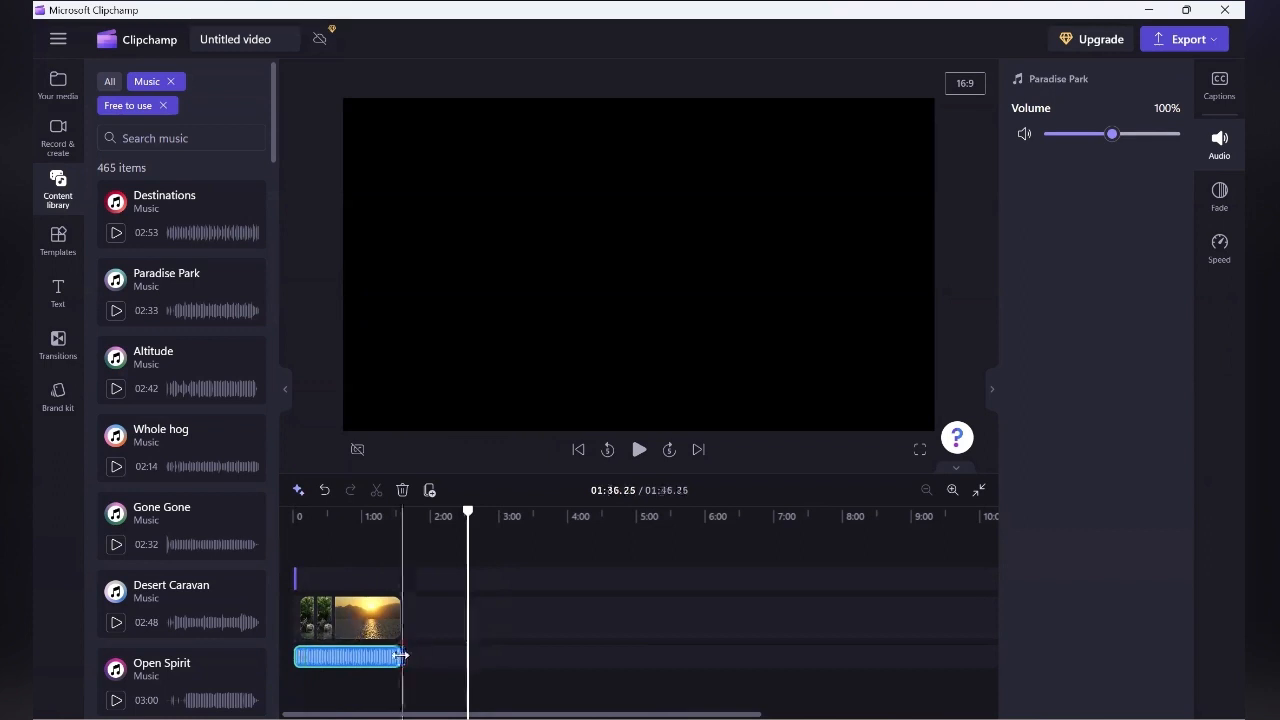
- Play the video from the start to check the Paradise Park music and set the track's volume to 32%
left_click_drag(400, 656, 402, 656)
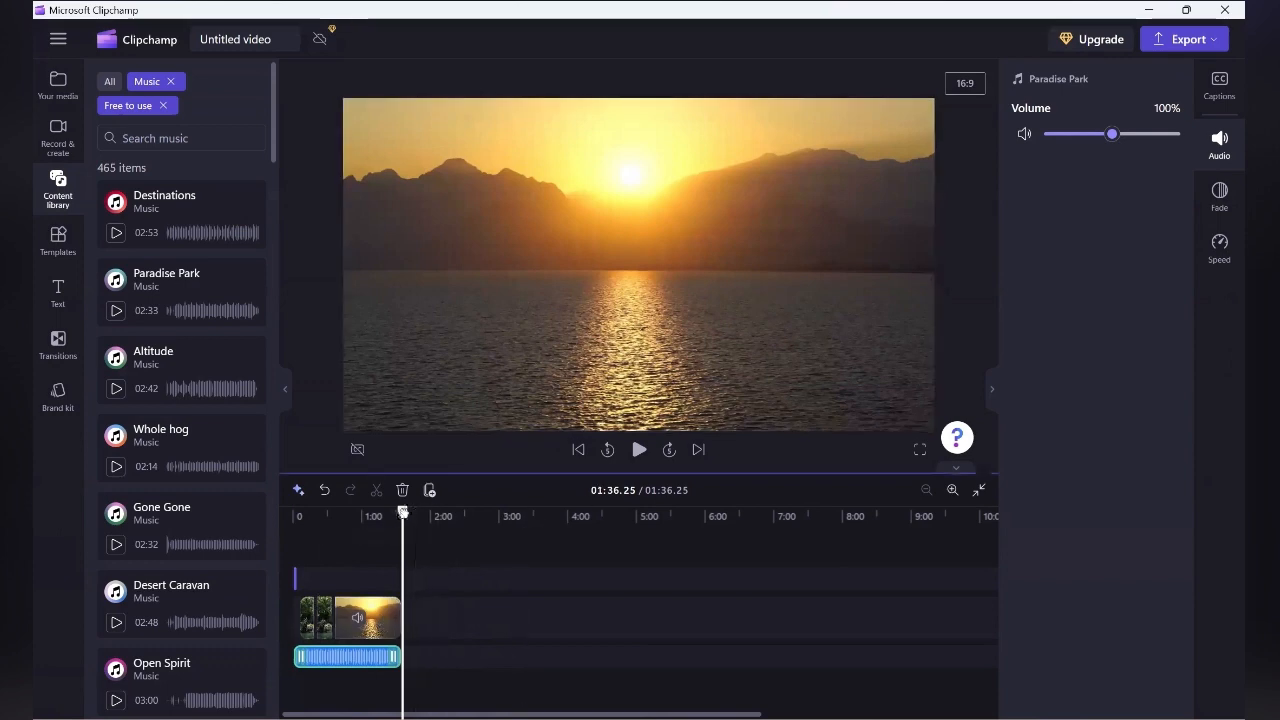
left_click_drag(403, 512, 298, 520)
left_click(638, 452)
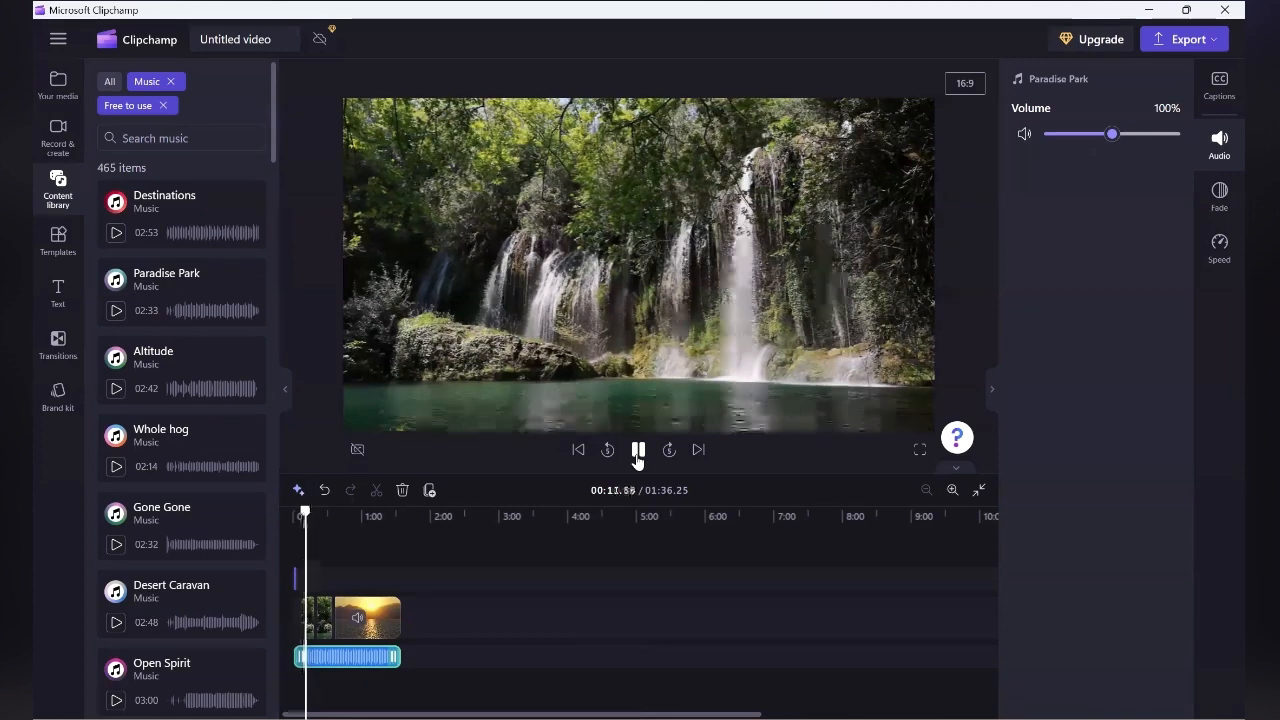
left_click(637, 456)
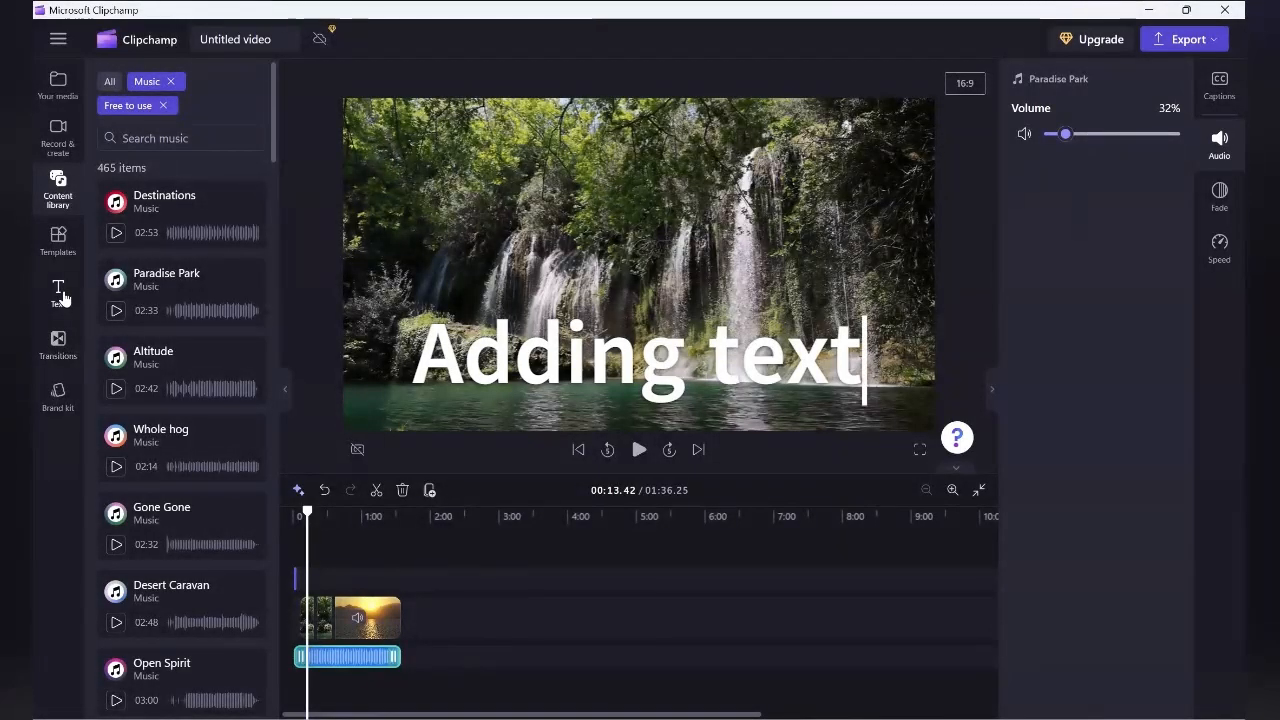
- Browse the text title styles and add a Clean Title to the timeline at 00:13.42
left_click(60, 293)
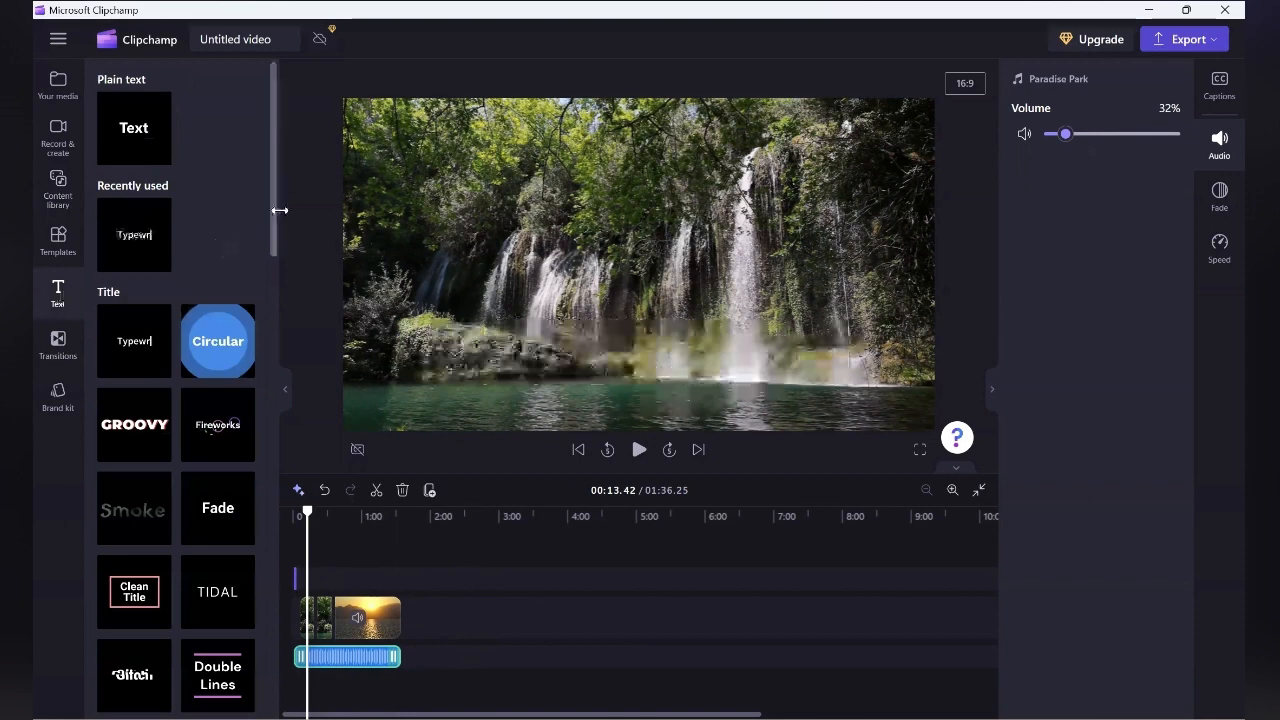
mouse_move(141, 355)
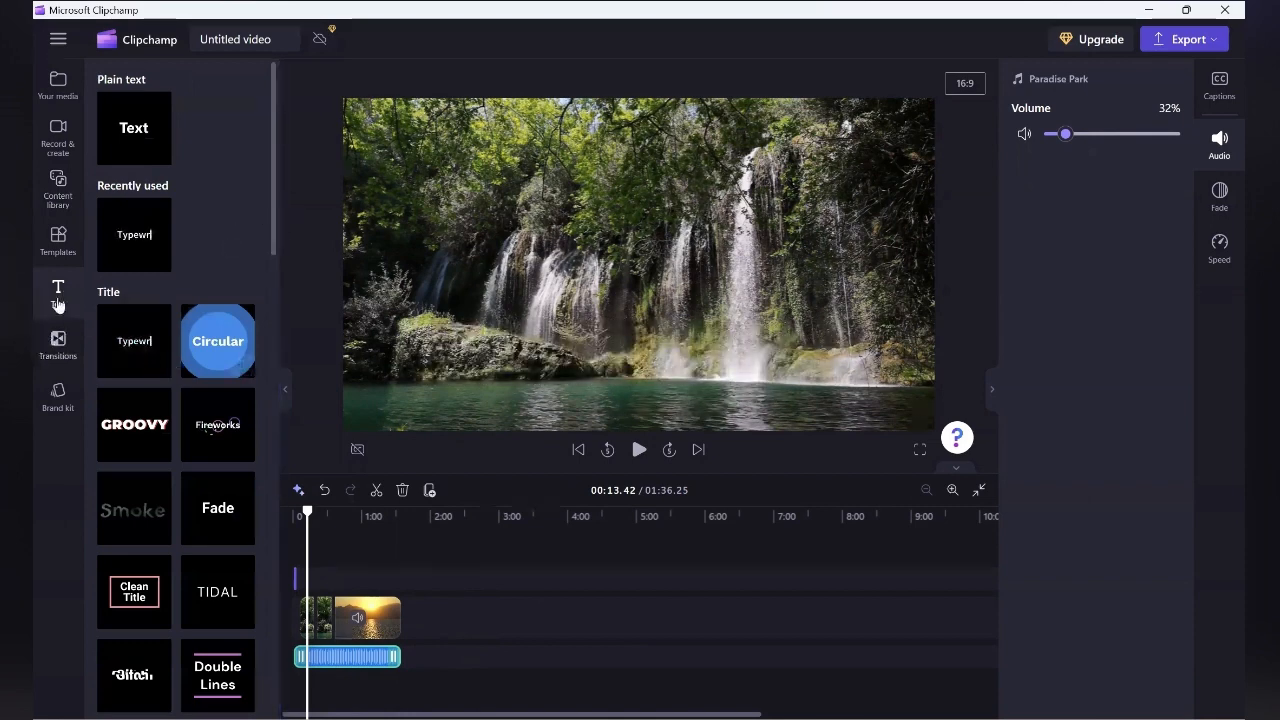
left_click_drag(273, 231, 268, 434)
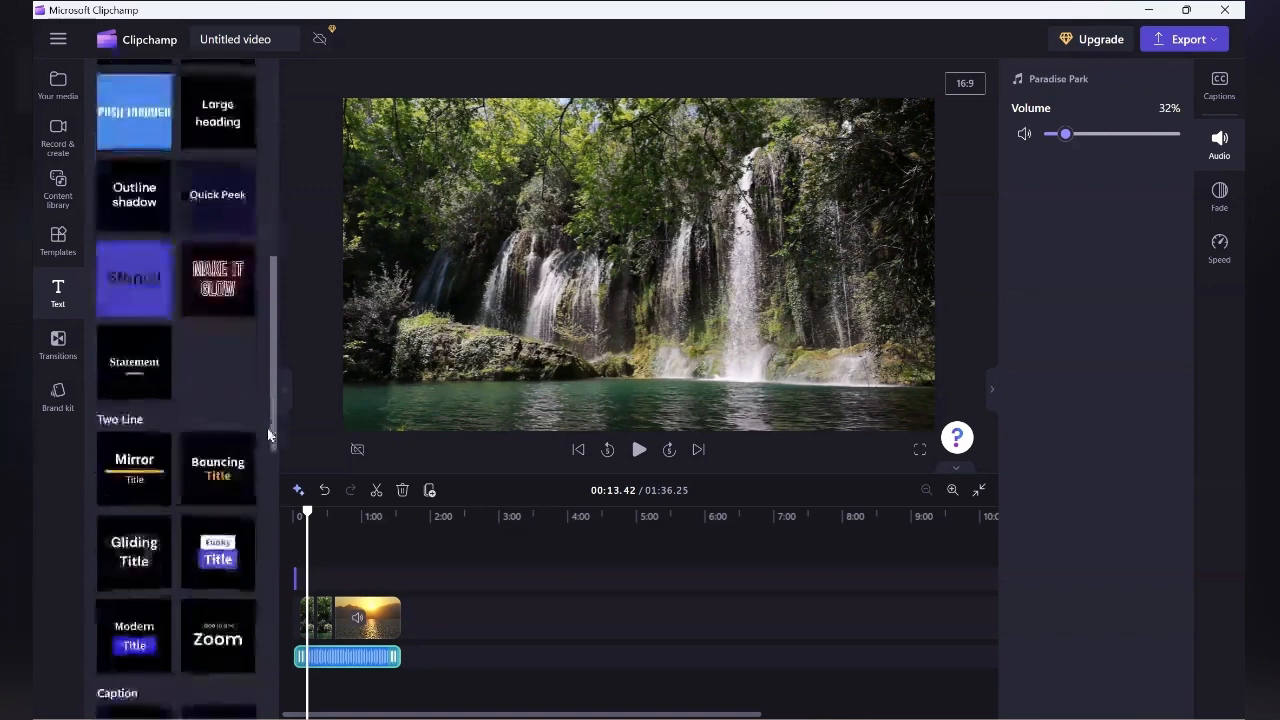
left_click_drag(270, 318, 264, 192)
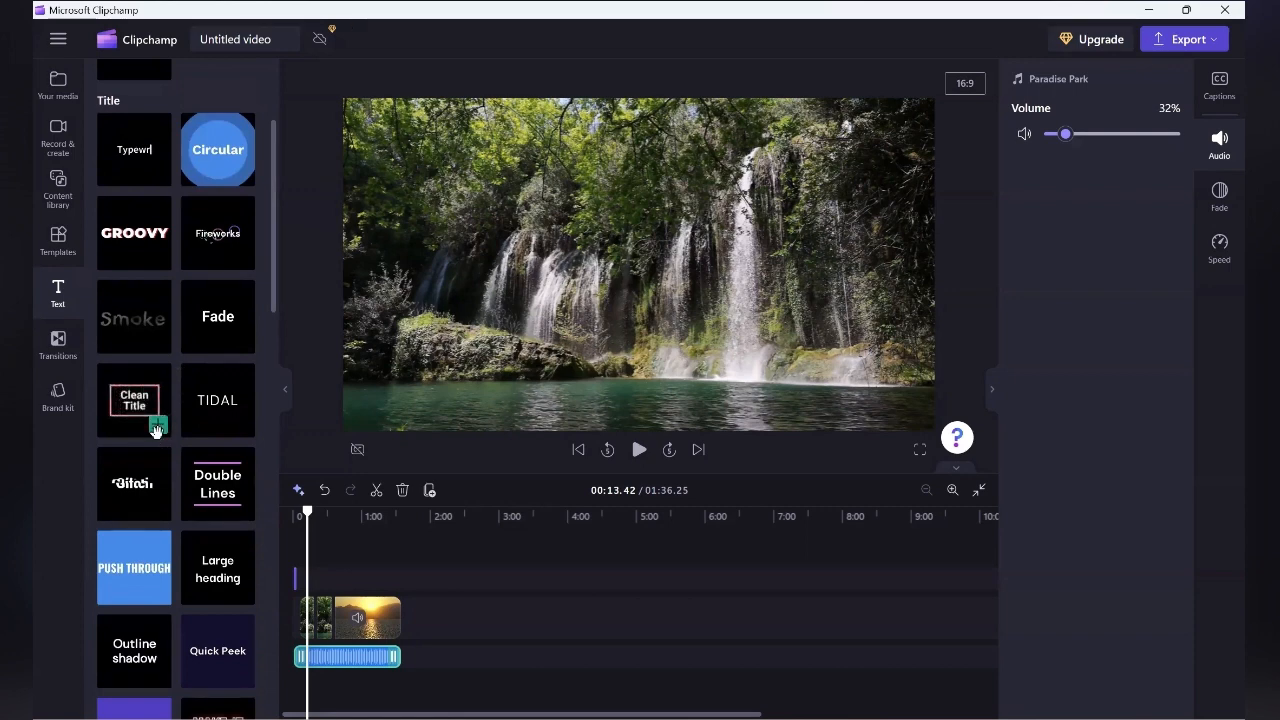
left_click(156, 428)
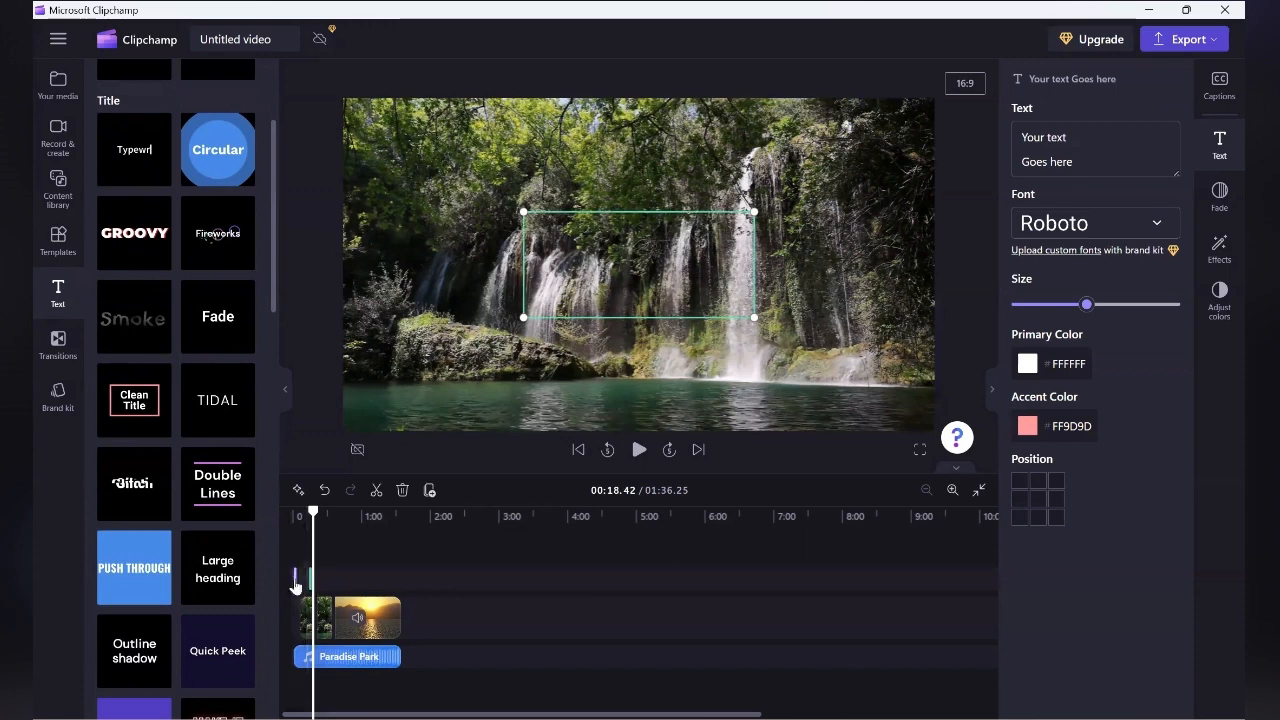
- Delete the old title at the start of the timeline and move the Clean Title into its place
left_click(296, 586)
key("Delete")
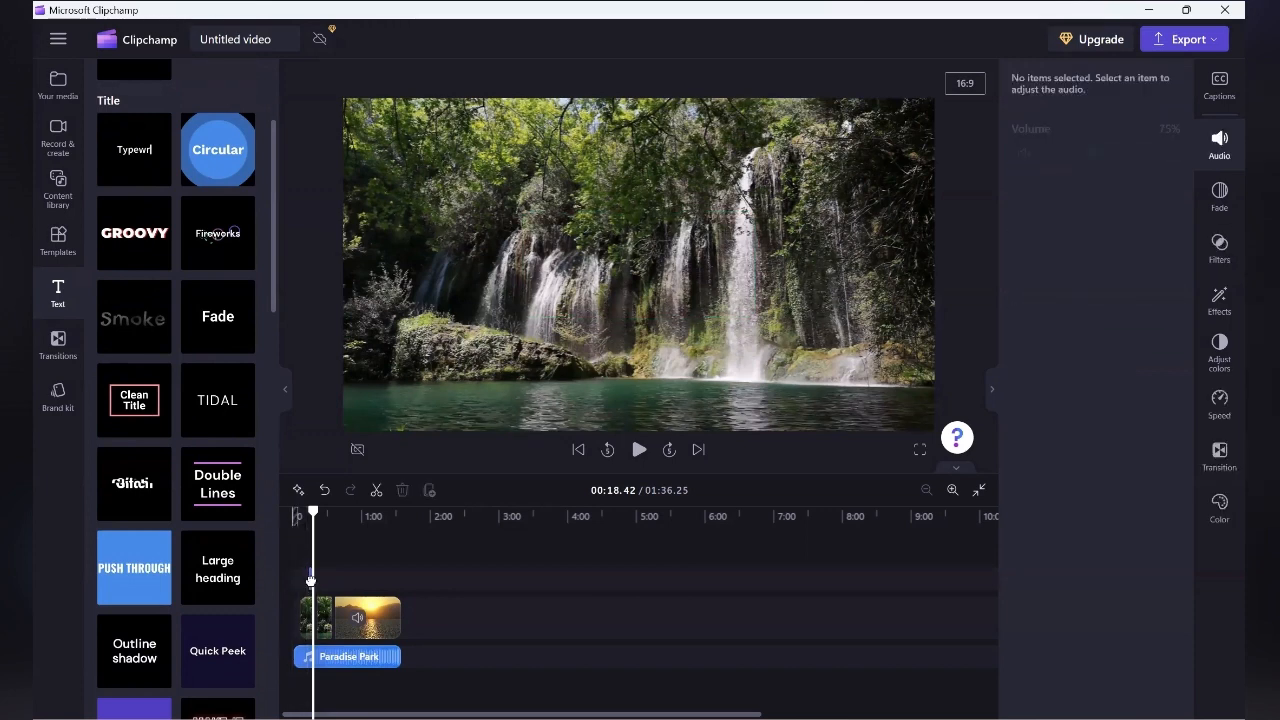
left_click(311, 579)
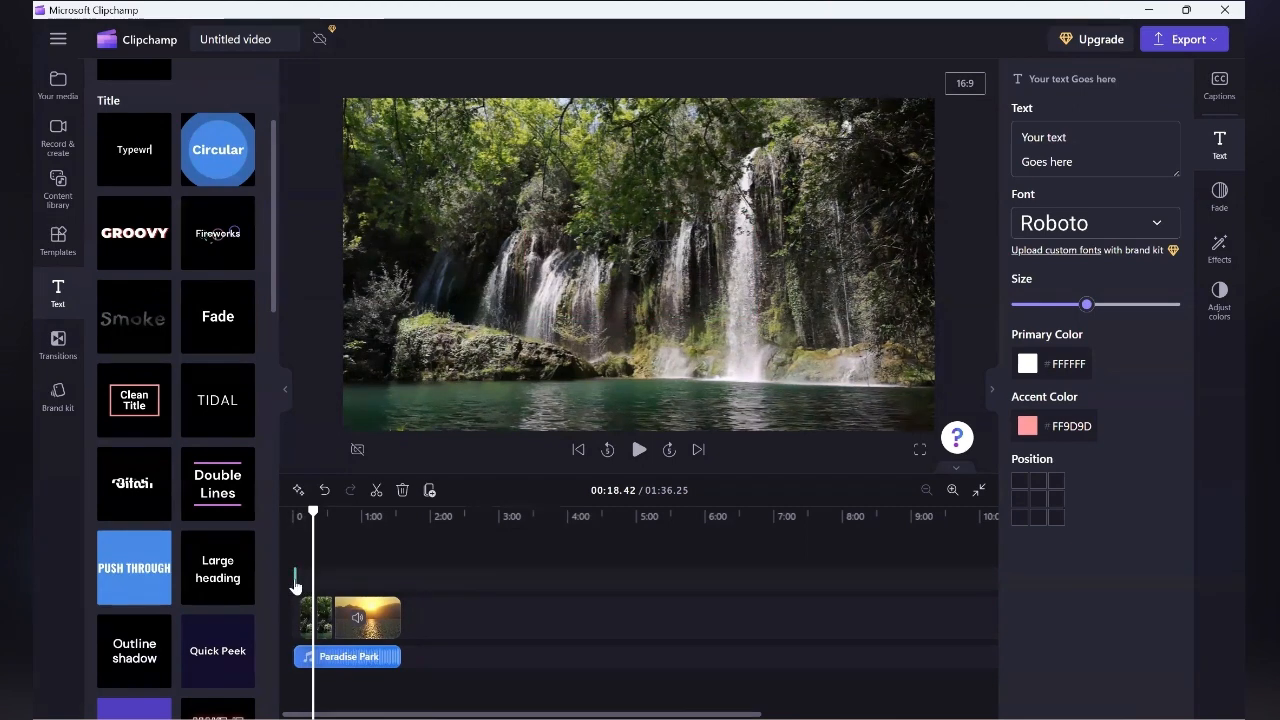
- Replace the Clean Title's placeholder text with "Nature" and play back the opening of the video
left_click(297, 585)
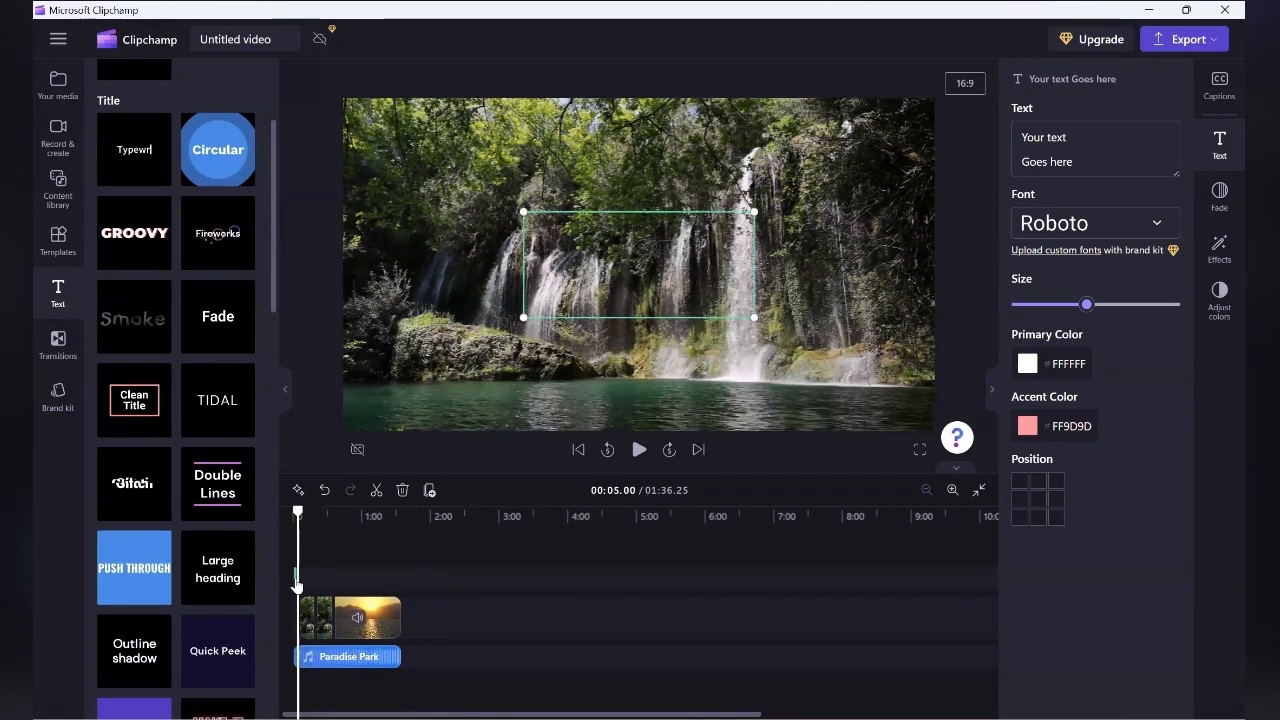
left_click(293, 577)
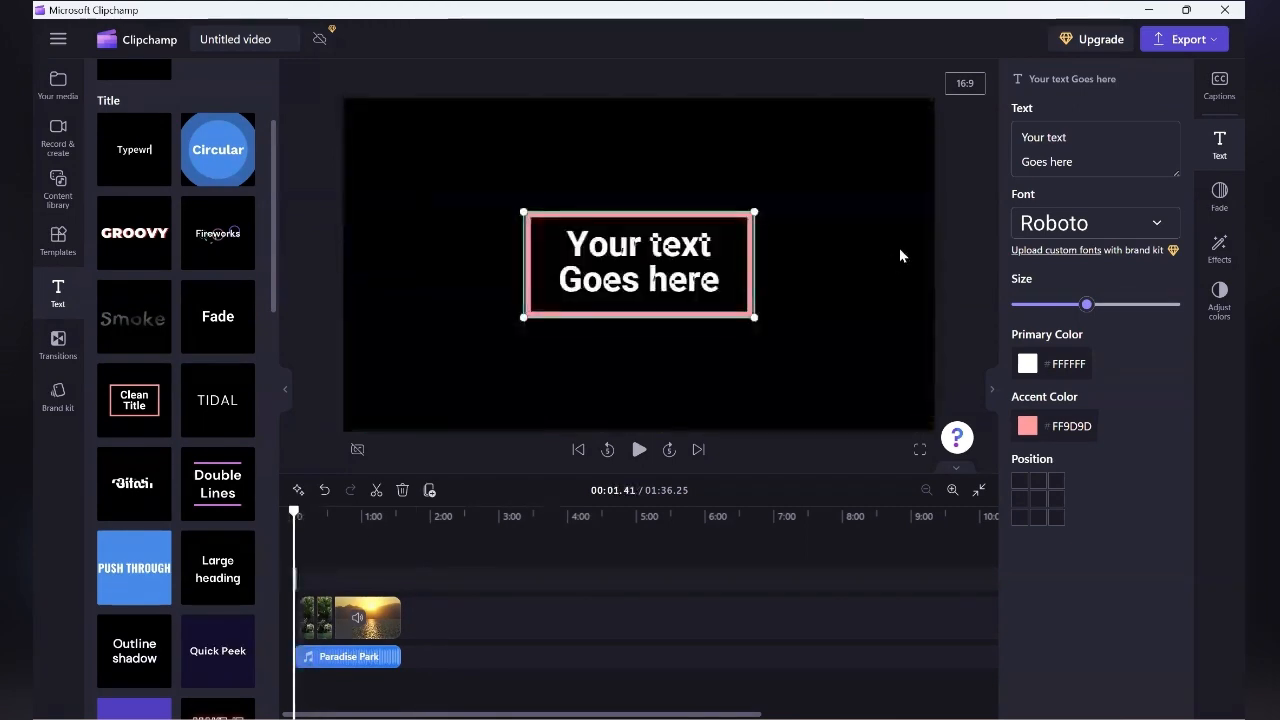
left_click_drag(1092, 162, 1002, 126)
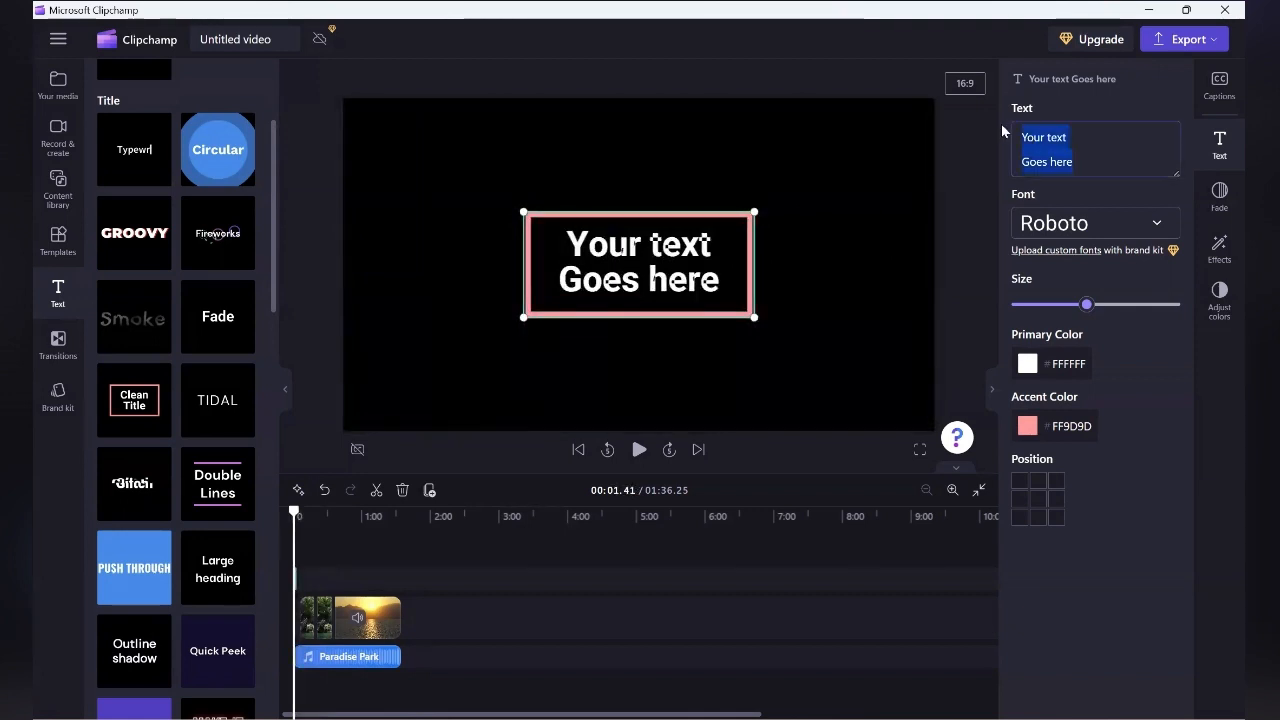
key("BackSpace")
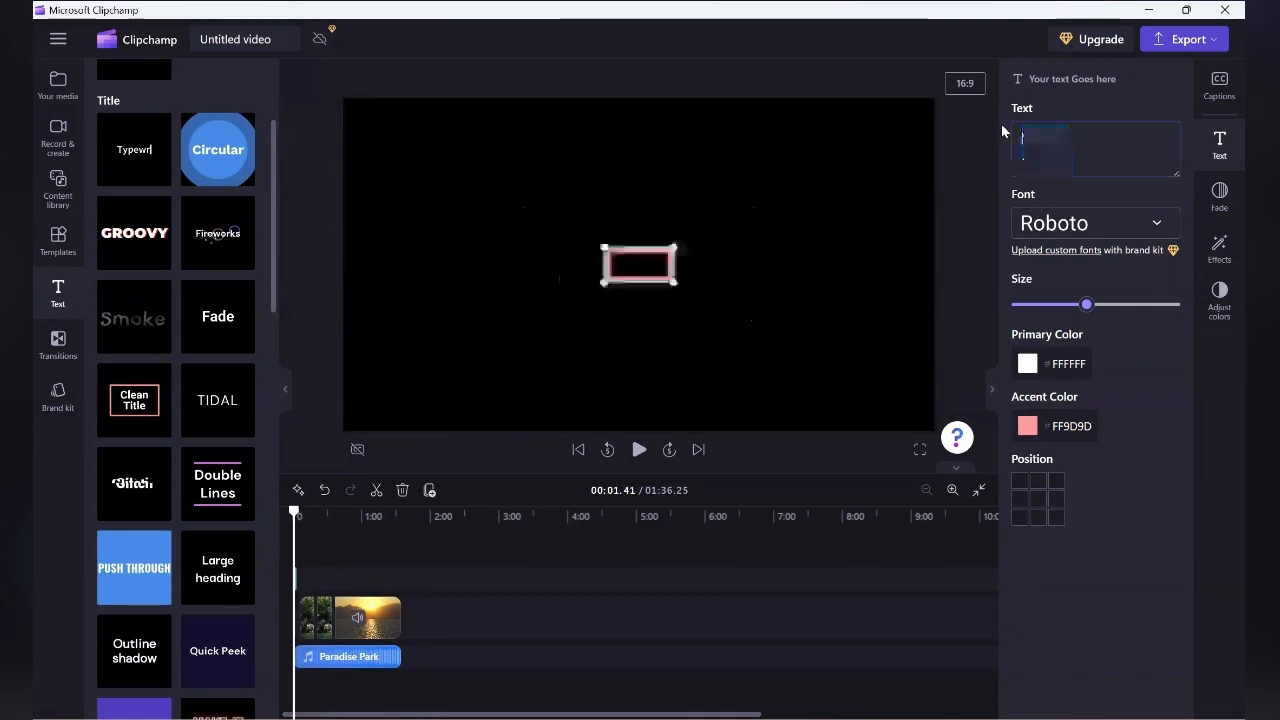
type("Nature")
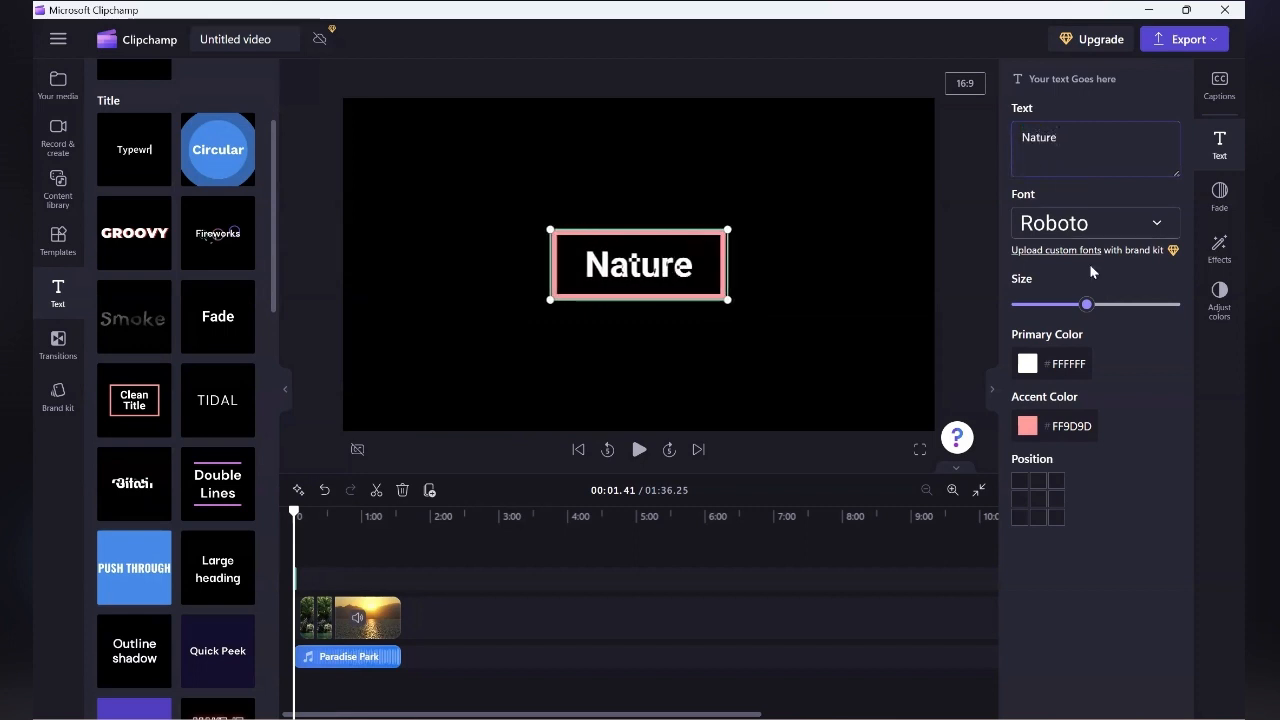
left_click(640, 450)
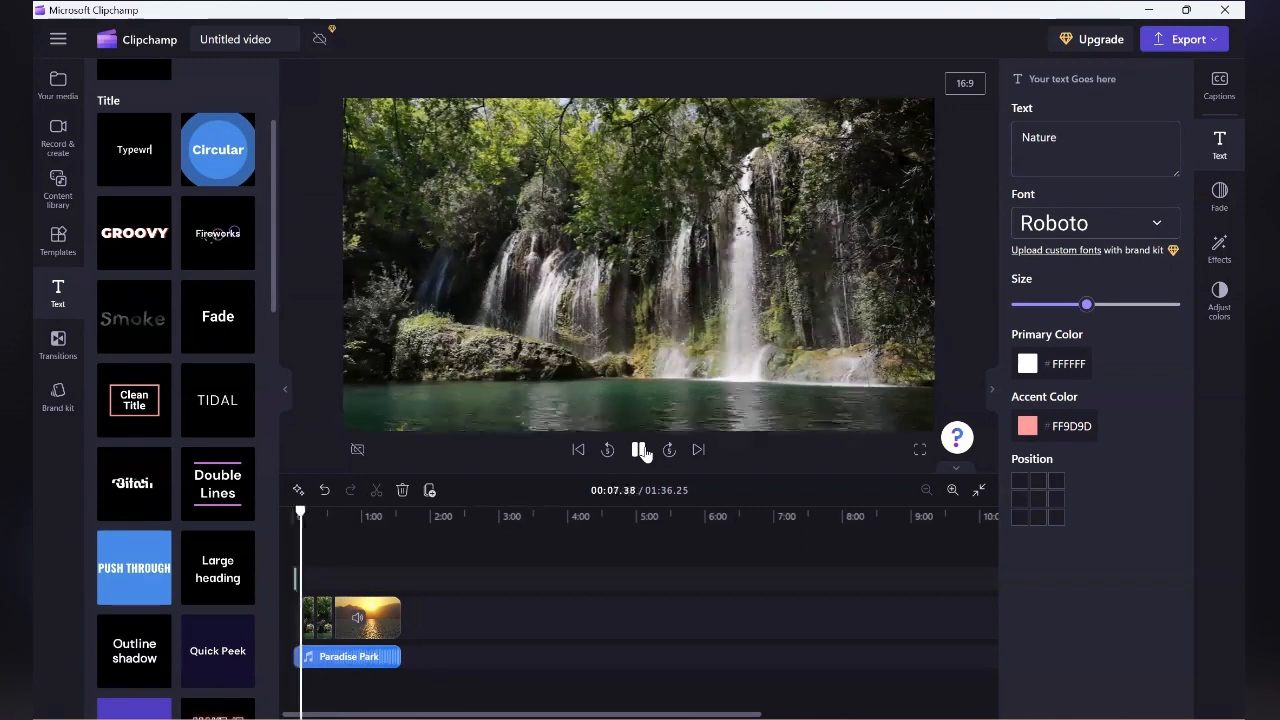
left_click(640, 450)
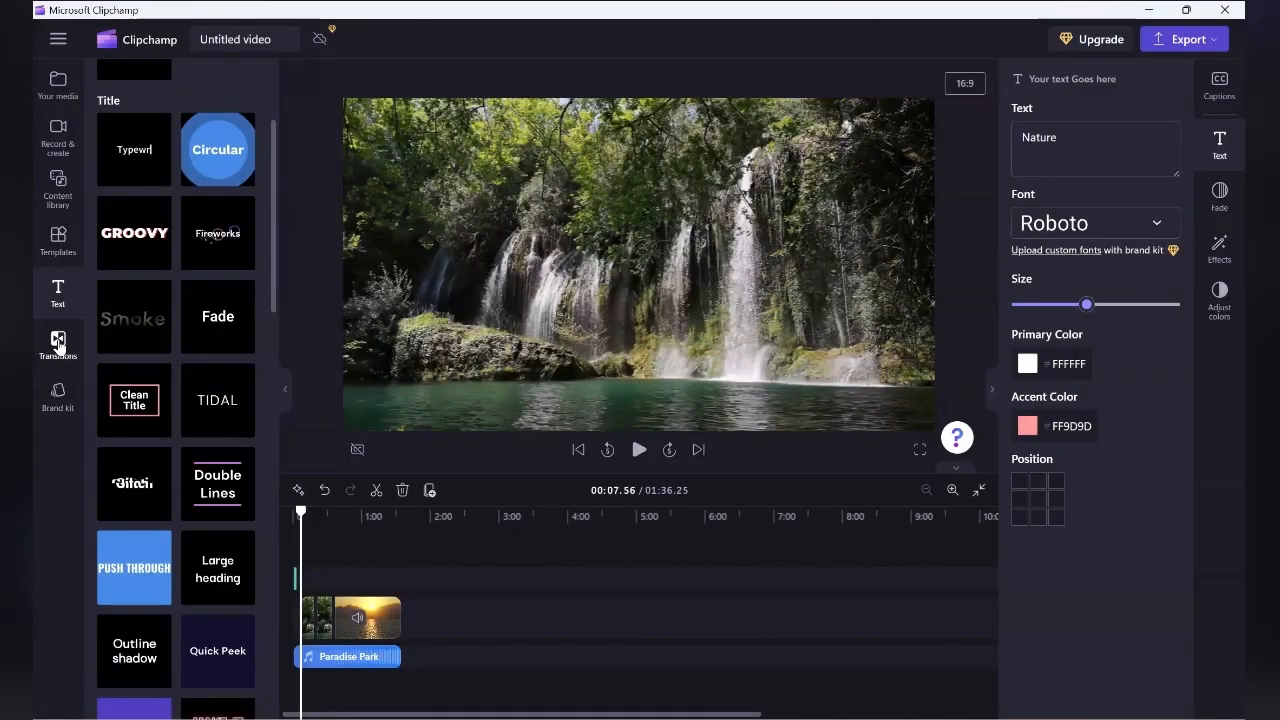
- Add a Fade through white transition between the waterfall and sunset clips and play back the join
left_click(58, 343)
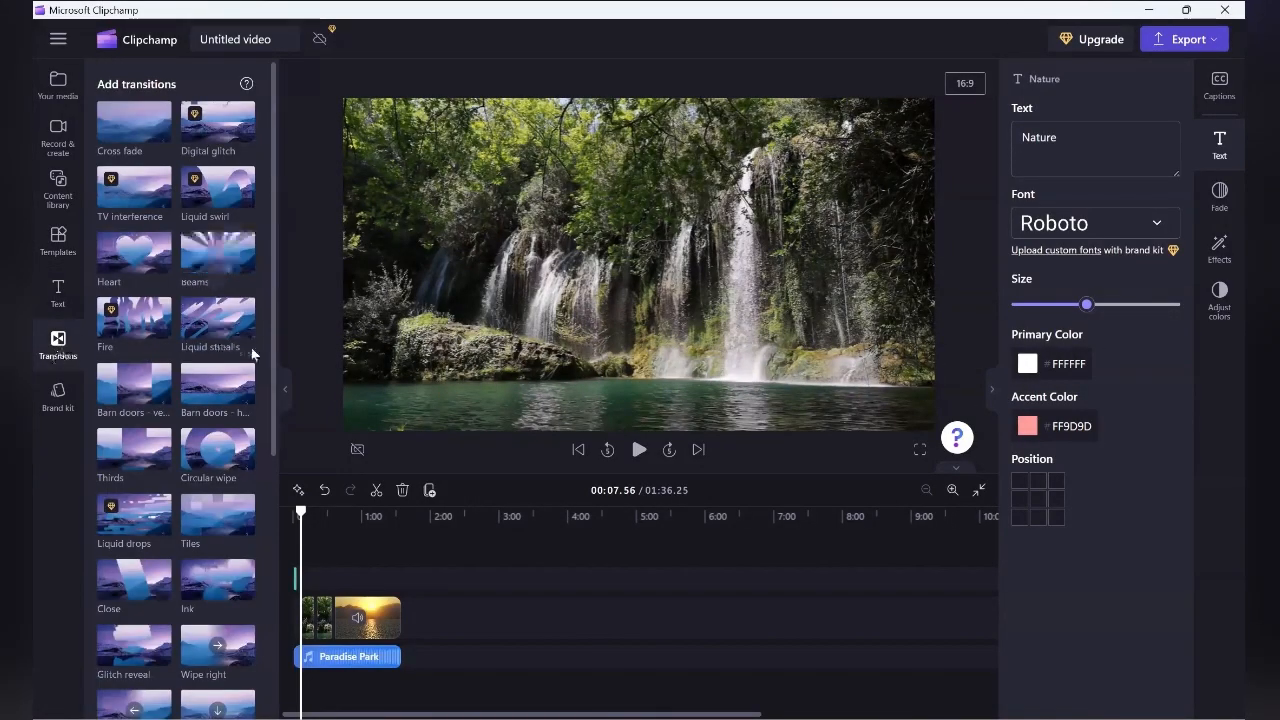
scroll(275, 520, "down", 2)
left_click_drag(275, 520, 265, 674)
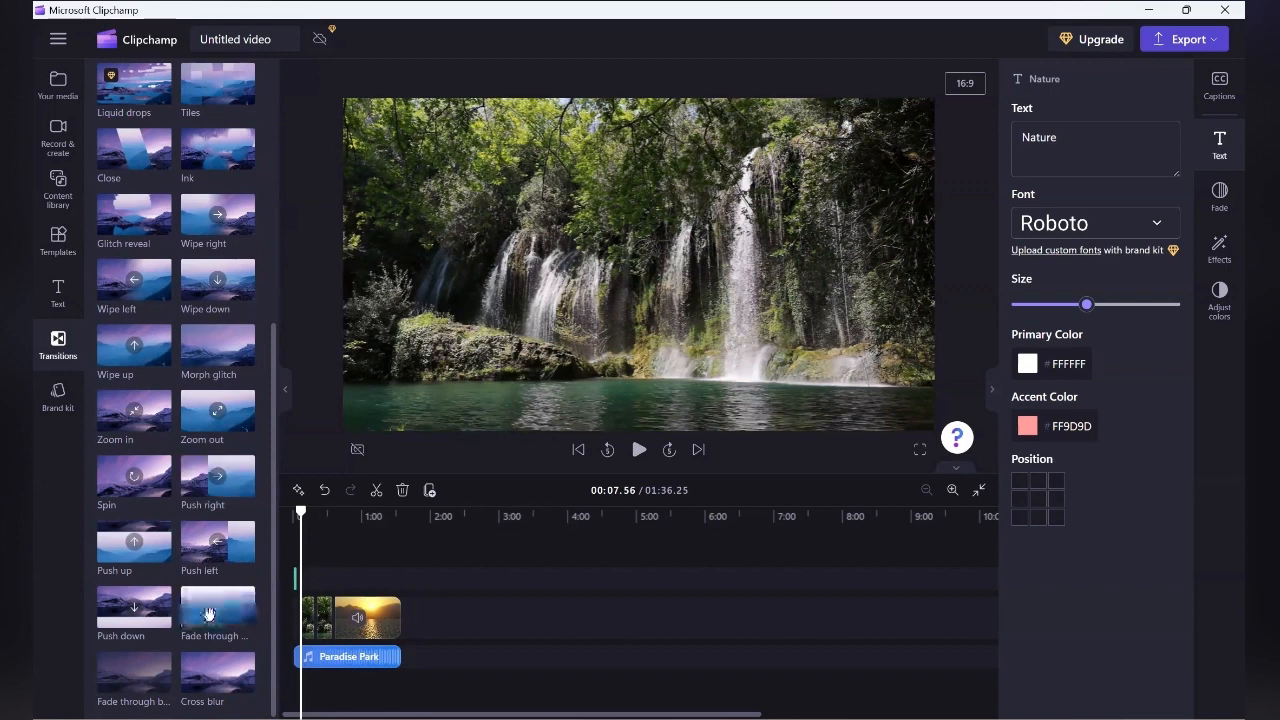
left_click_drag(214, 615, 341, 630)
left_click_drag(300, 512, 327, 515)
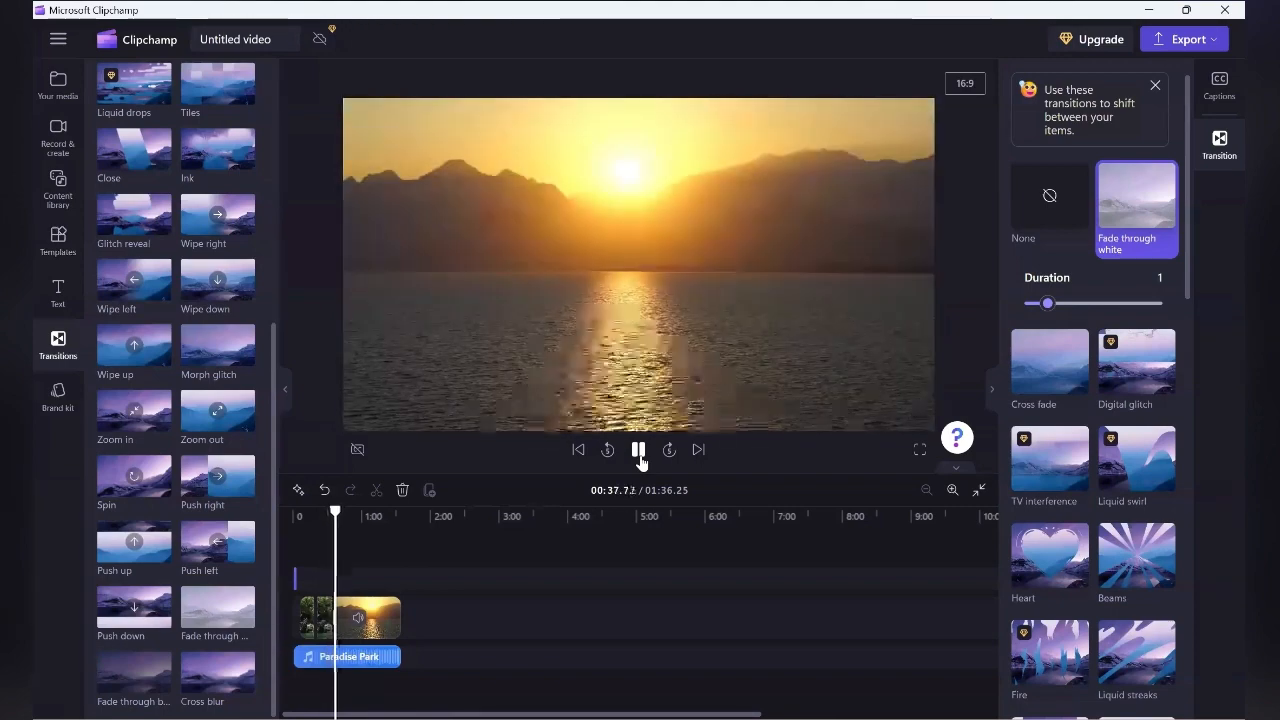
left_click(639, 452)
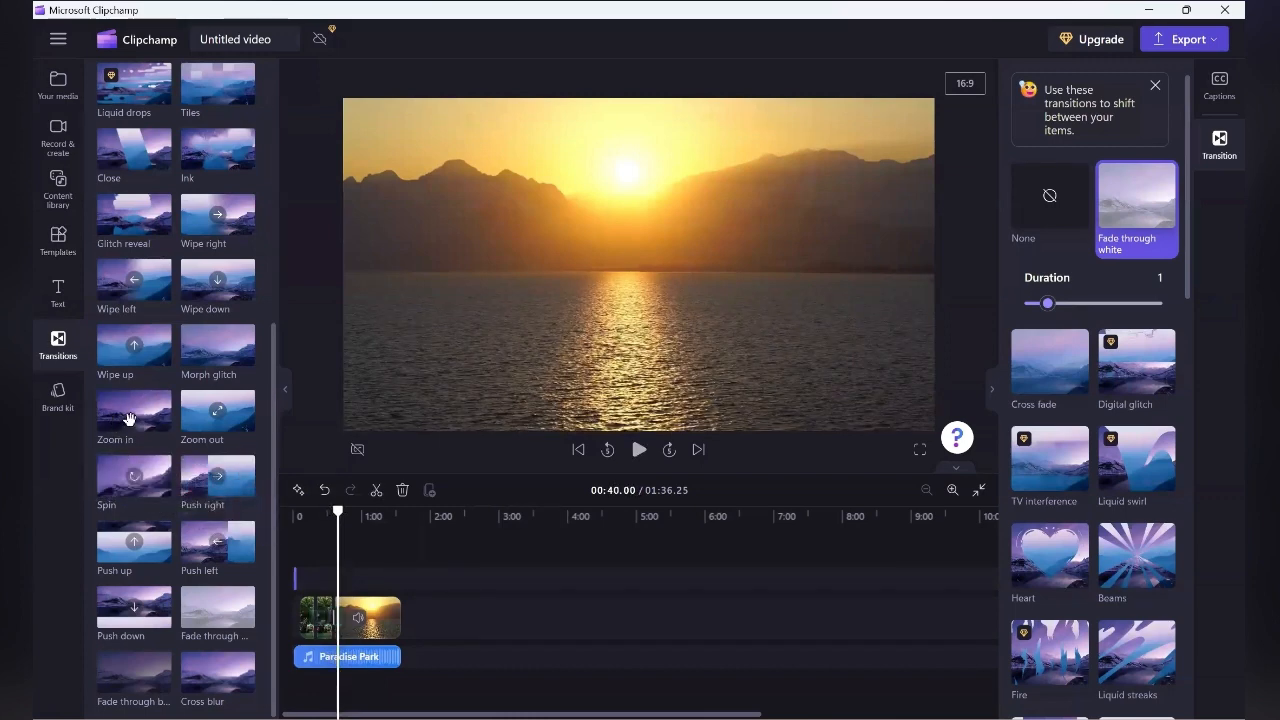
- Apply the Zoom in transition between the waterfall and sunset clips and preview it
left_click_drag(129, 418, 334, 626)
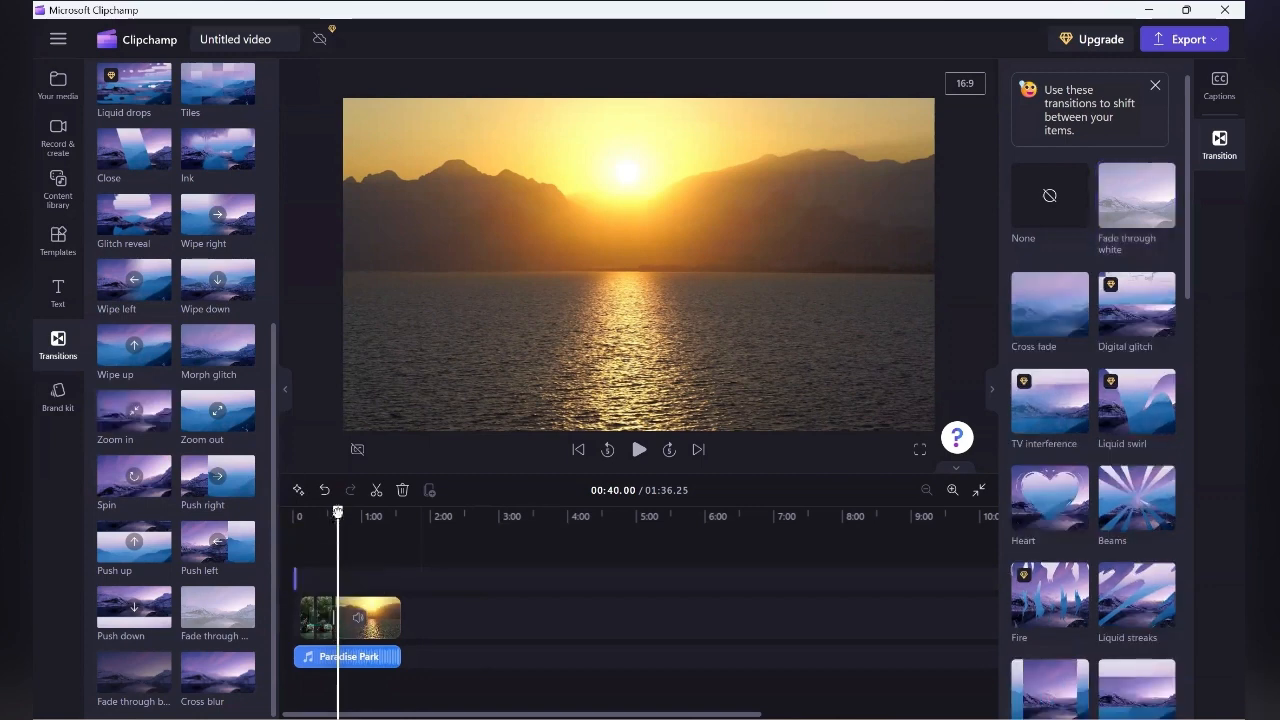
left_click_drag(338, 513, 328, 513)
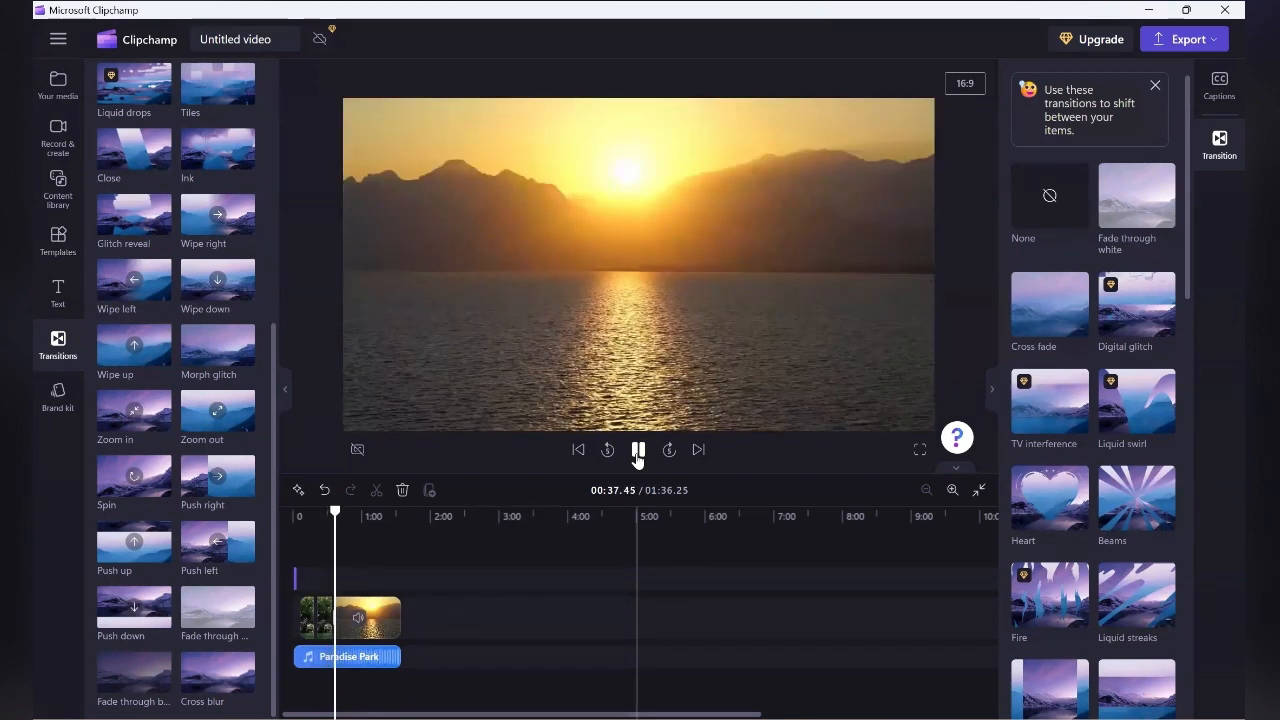
left_click(638, 450)
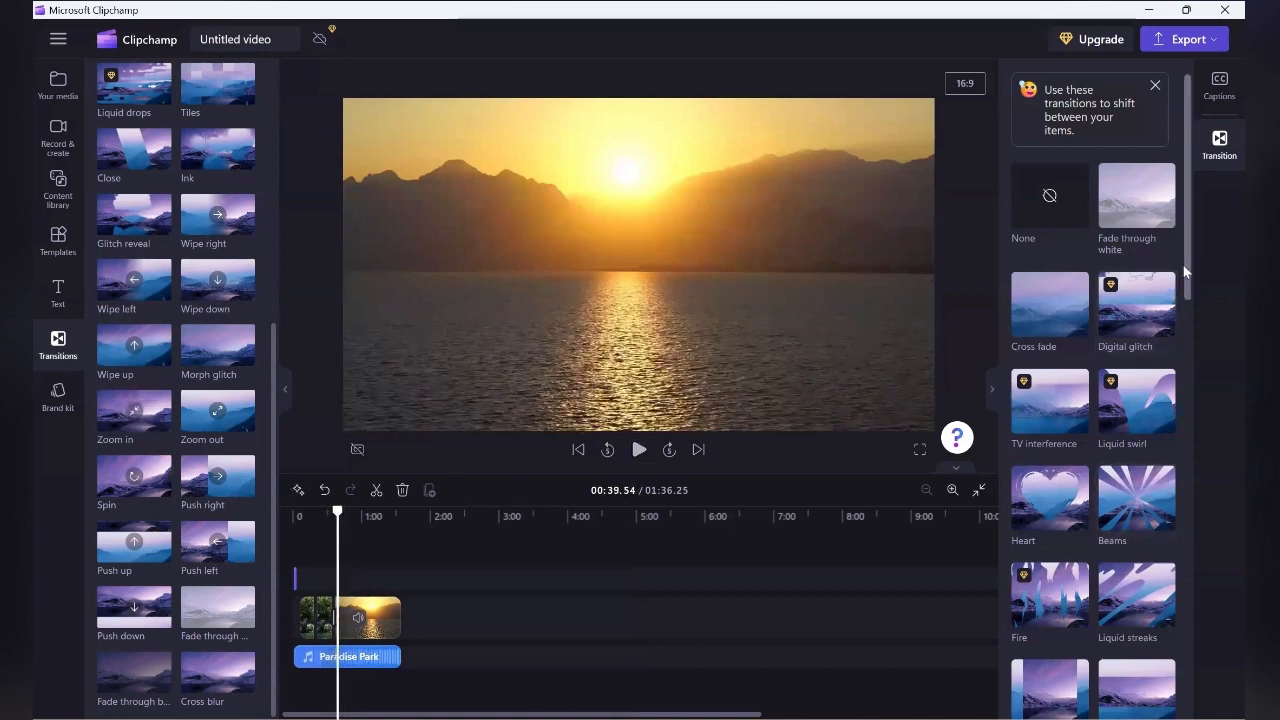
- Set the Zoom in transition's duration to 1.11 and play the join between the two clips again
left_click_drag(1183, 265, 1183, 695)
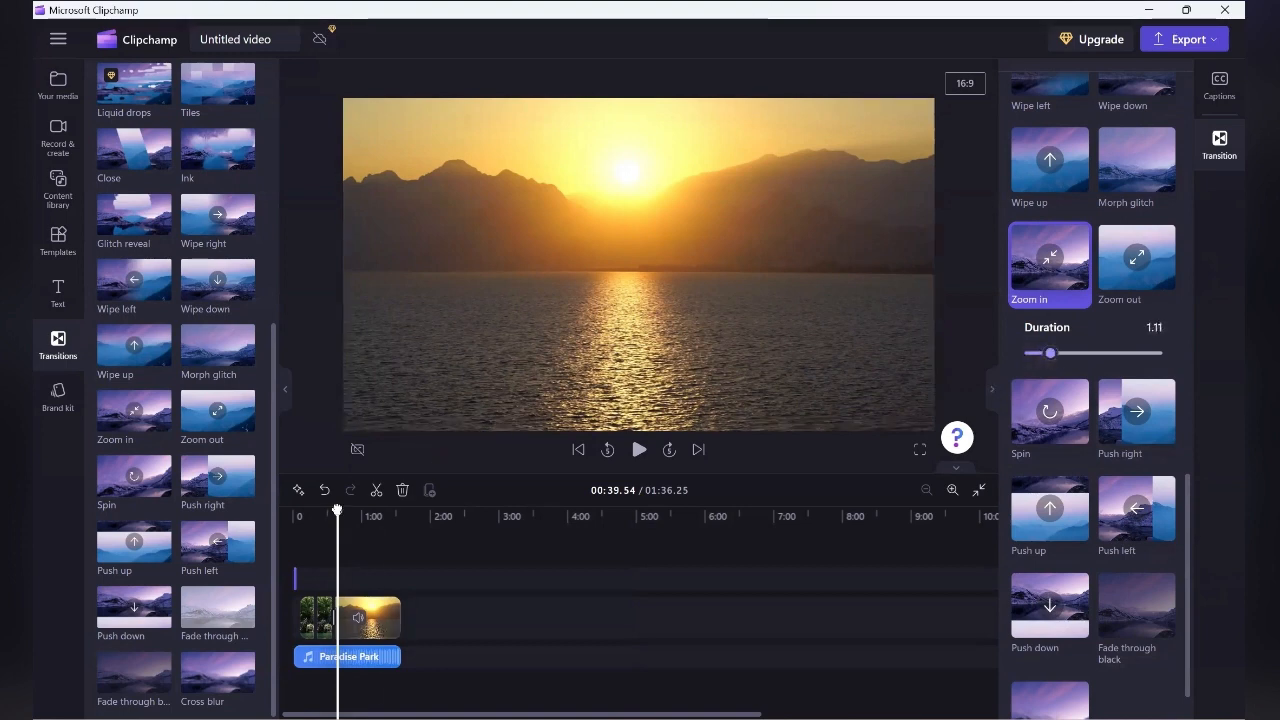
left_click_drag(337, 511, 328, 511)
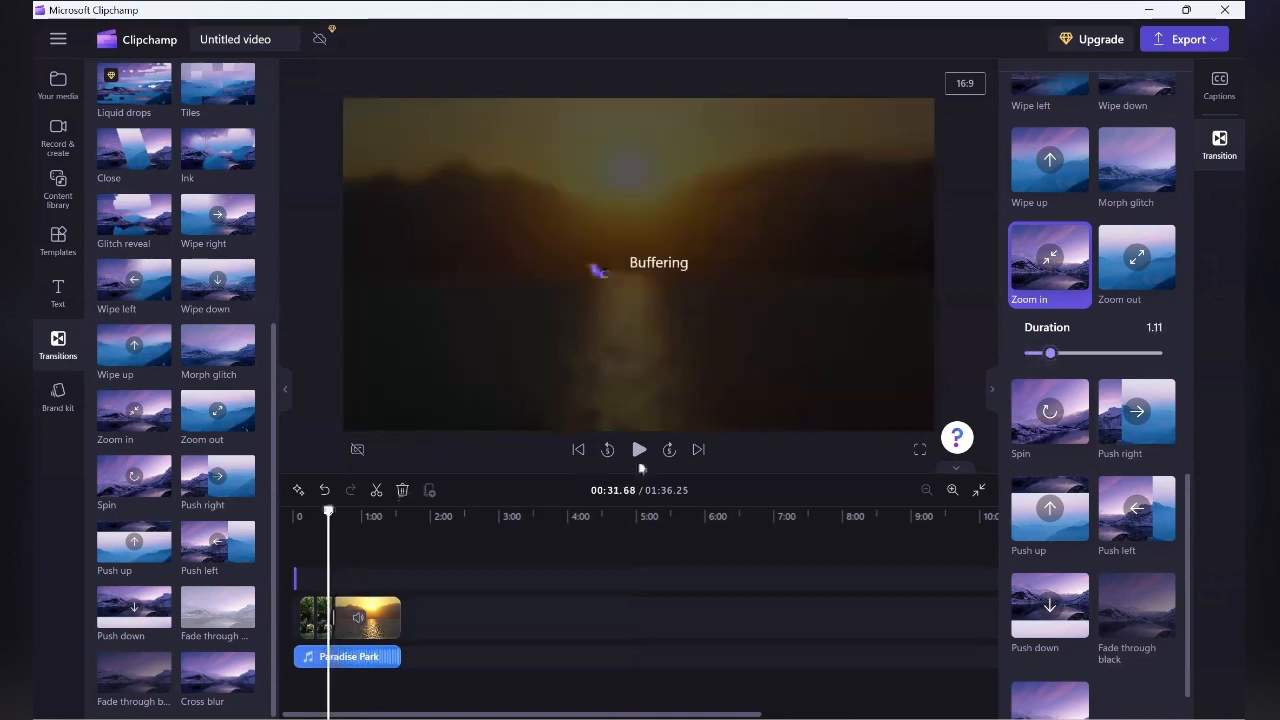
left_click(639, 450)
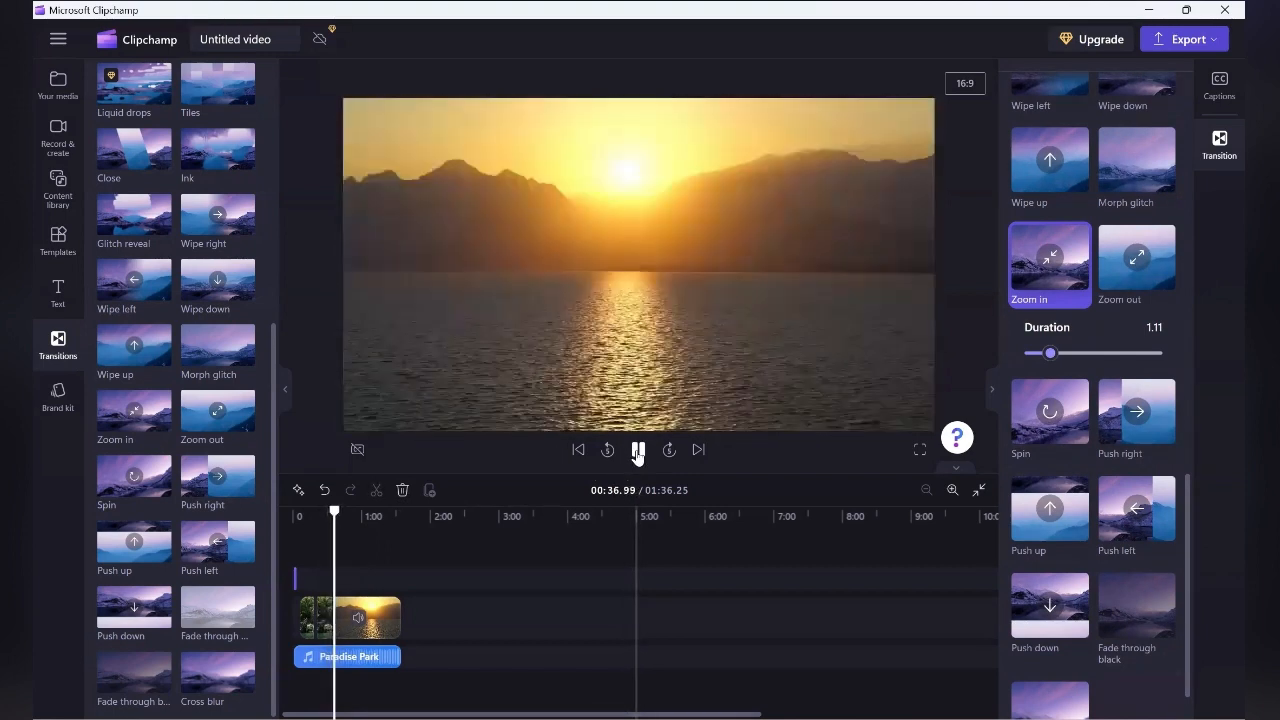
left_click(638, 451)
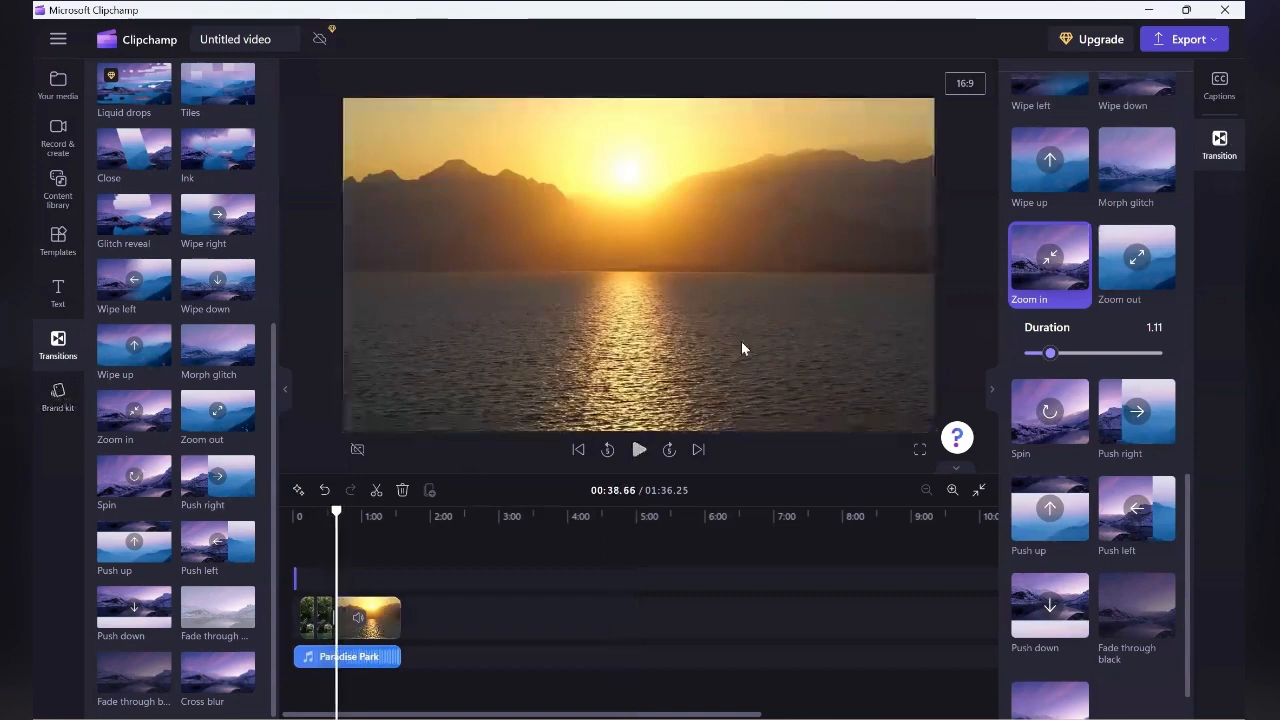
- Split the Paradise Park music track at 00:19.86, 00:39.72 and 01:05.72
left_click(367, 640)
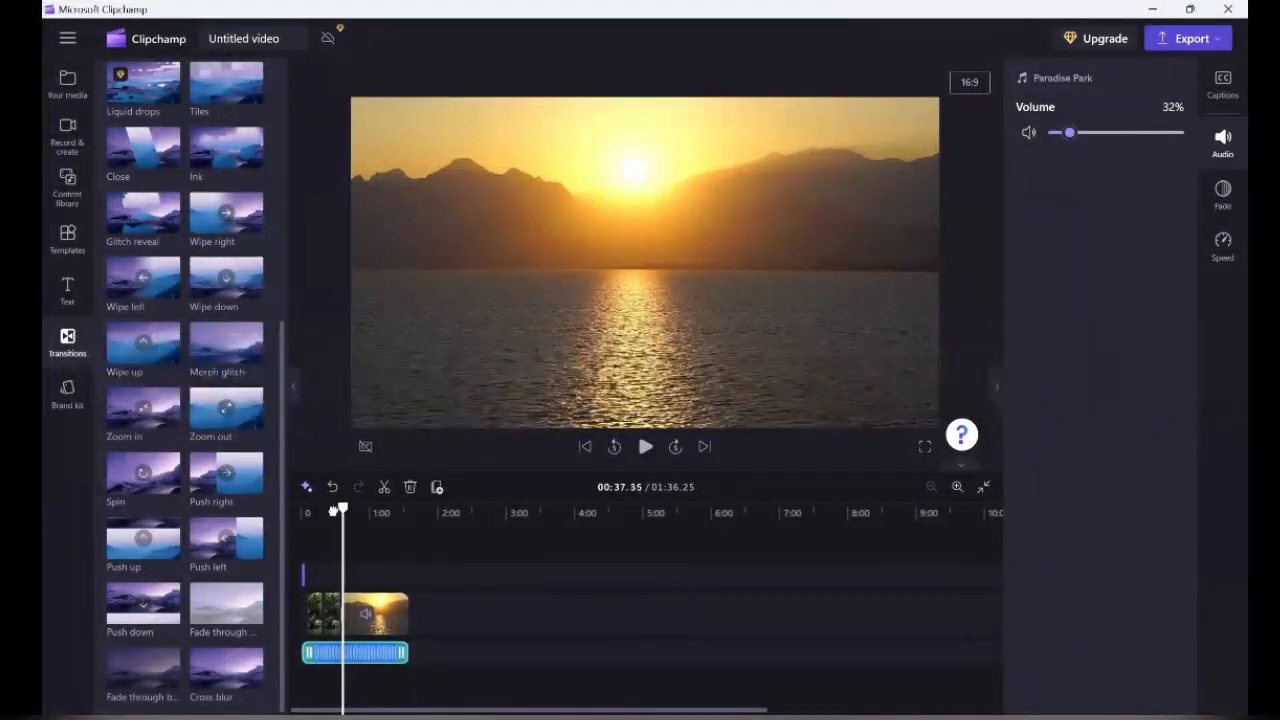
left_click_drag(333, 511, 323, 512)
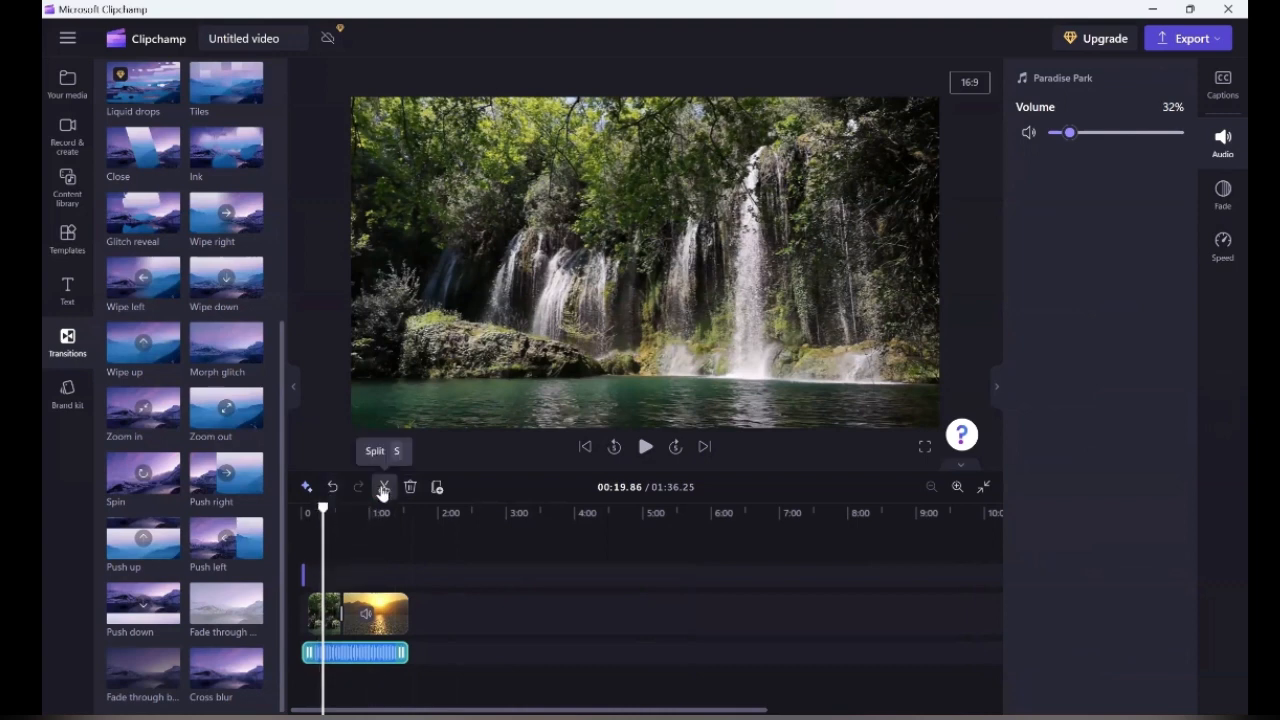
left_click(383, 488)
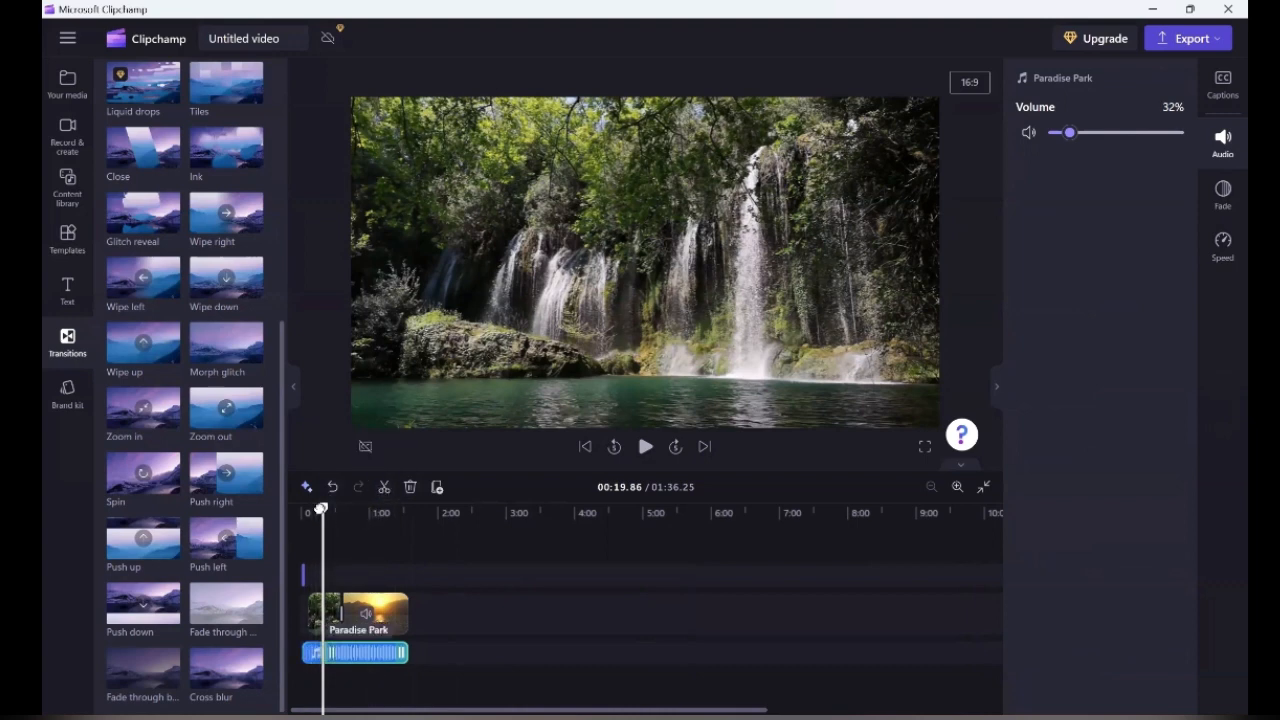
left_click_drag(322, 508, 345, 508)
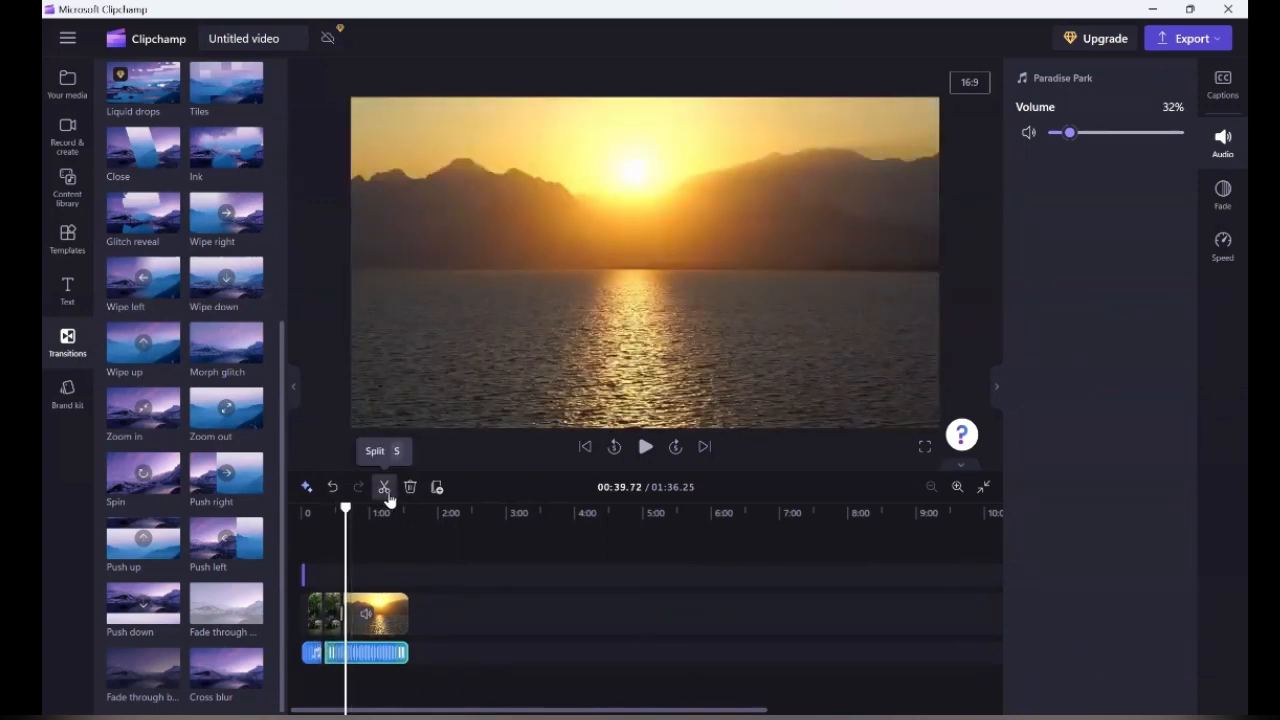
left_click(385, 488)
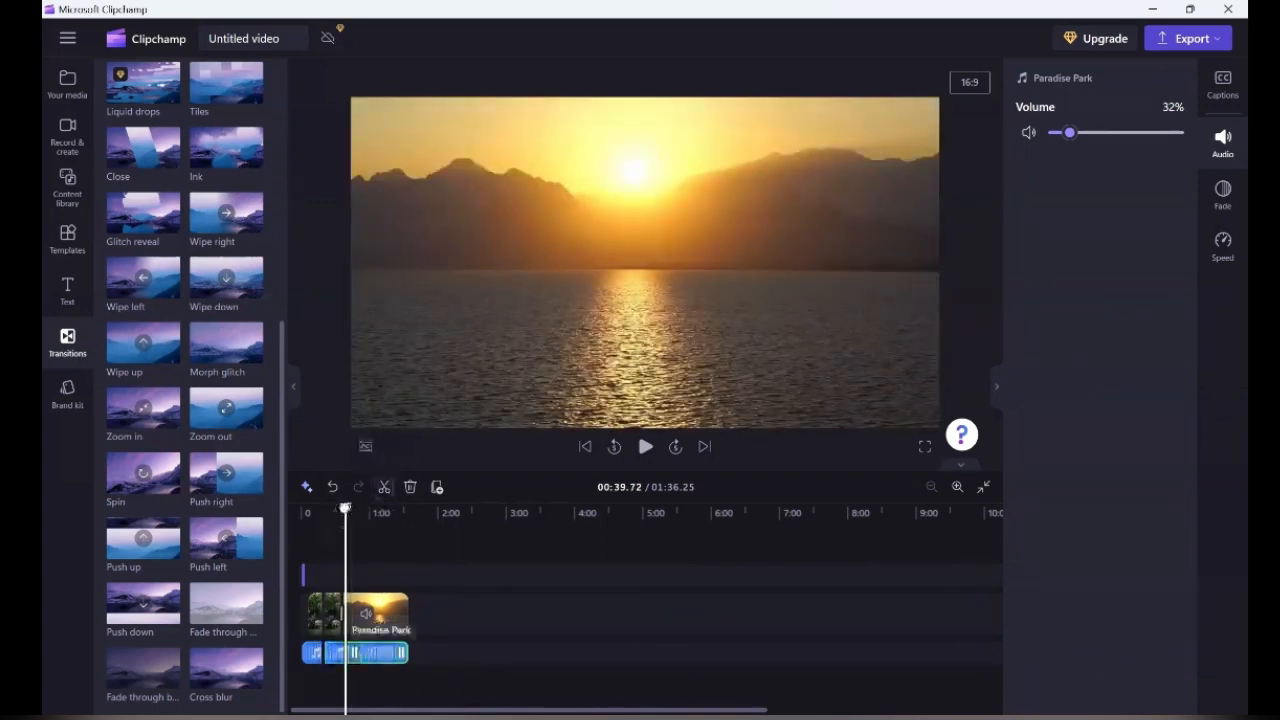
left_click_drag(360, 508, 375, 508)
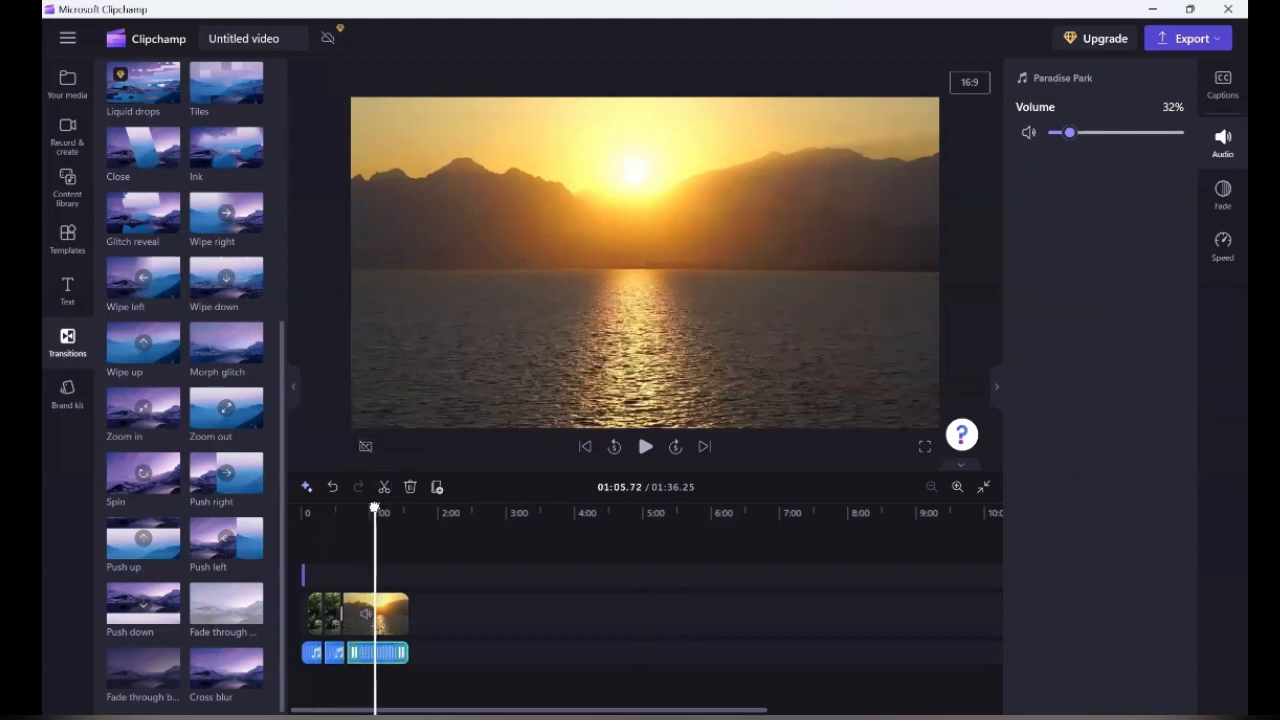
left_click(386, 487)
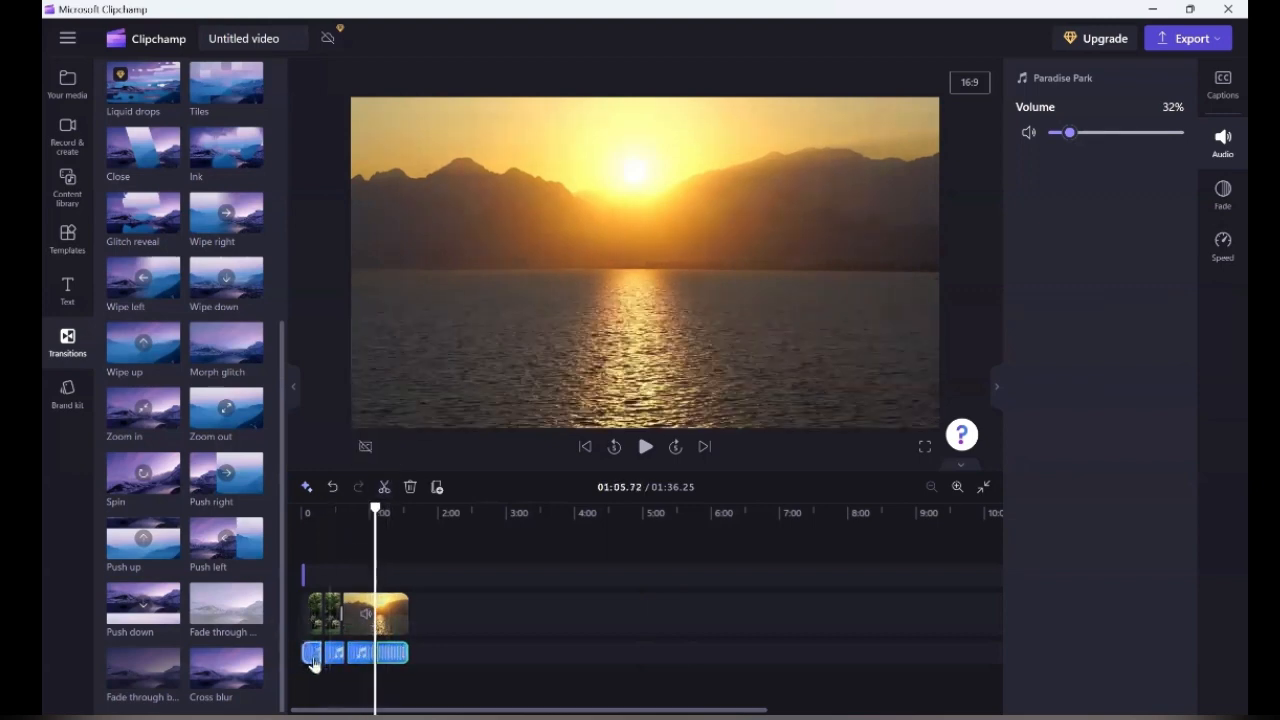
- Lower the first Paradise Park segment's volume to 12% and the second's to 15%, and reduce the volume of the remaining two segments
left_click_drag(377, 508, 297, 513)
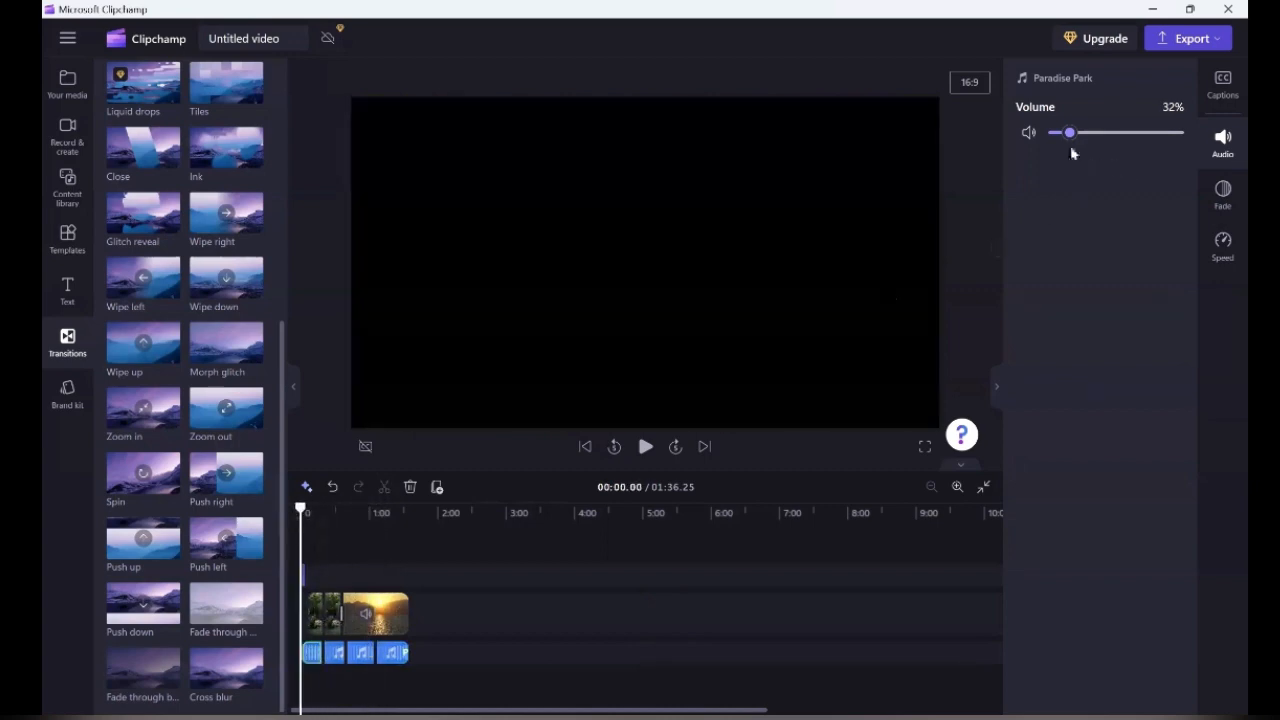
left_click(311, 655)
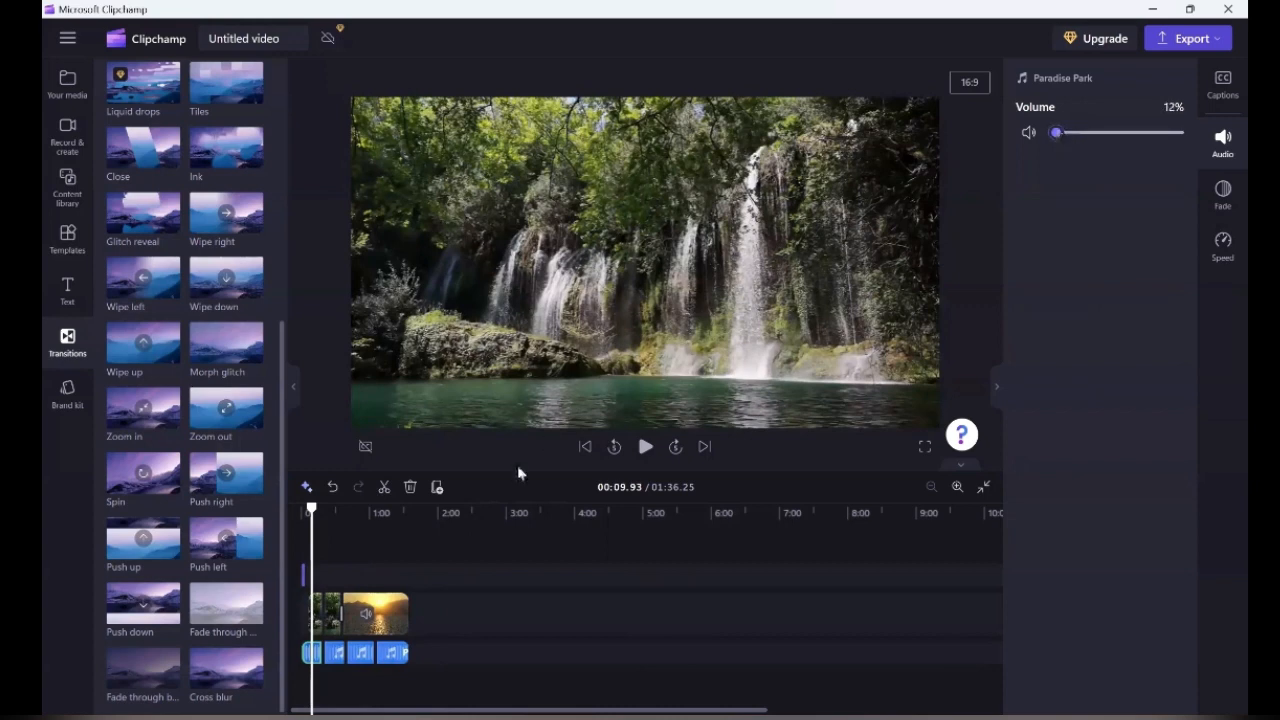
left_click(335, 657)
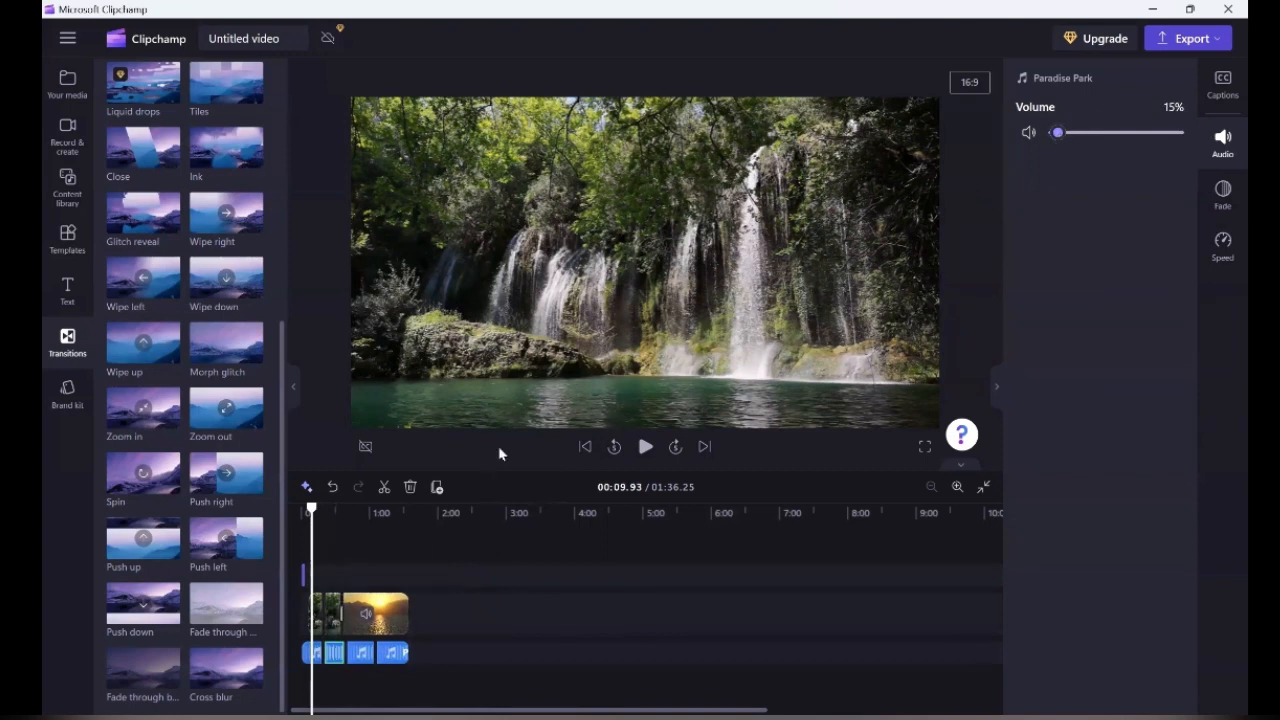
left_click(358, 655)
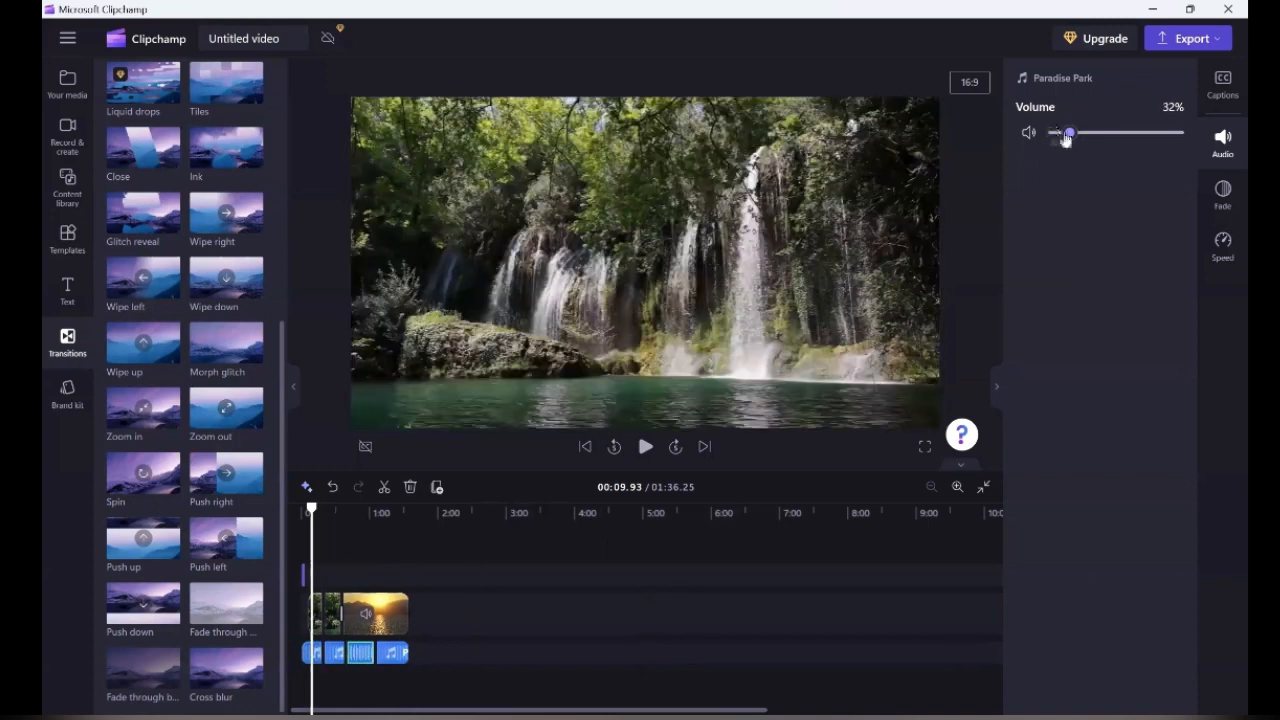
left_click_drag(1067, 137, 1060, 138)
left_click(392, 653)
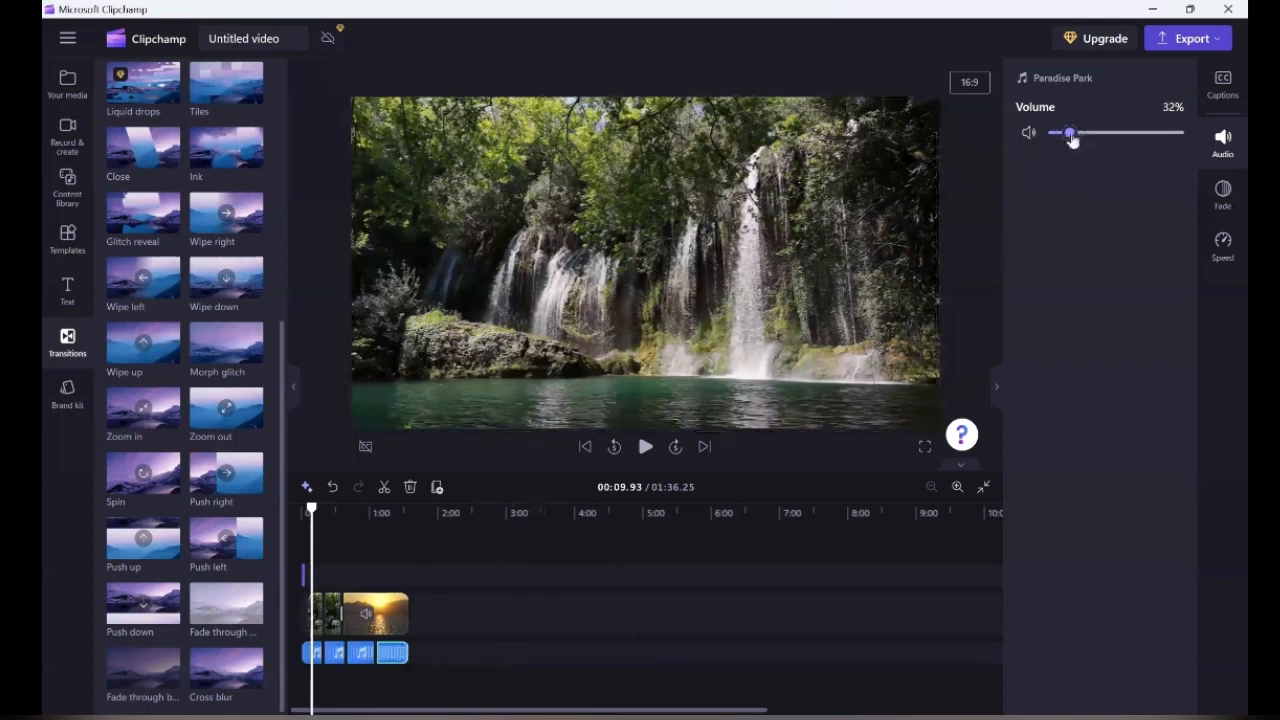
left_click_drag(1071, 140, 1068, 140)
- Give the last Paradise Park segment the maximum fade out
left_click(386, 652)
left_click(1225, 205)
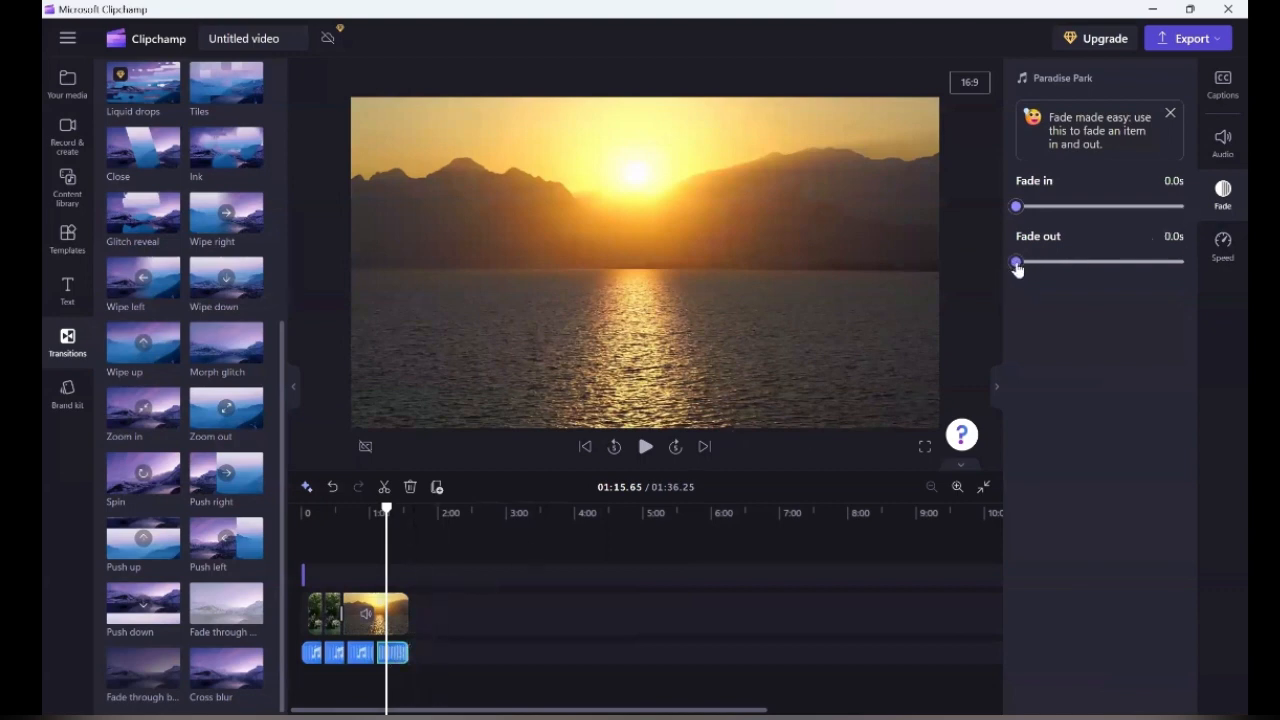
left_click_drag(1017, 268, 1182, 263)
- Try a faster playback speed on the last music segment and return it to 1x
left_click(1226, 244)
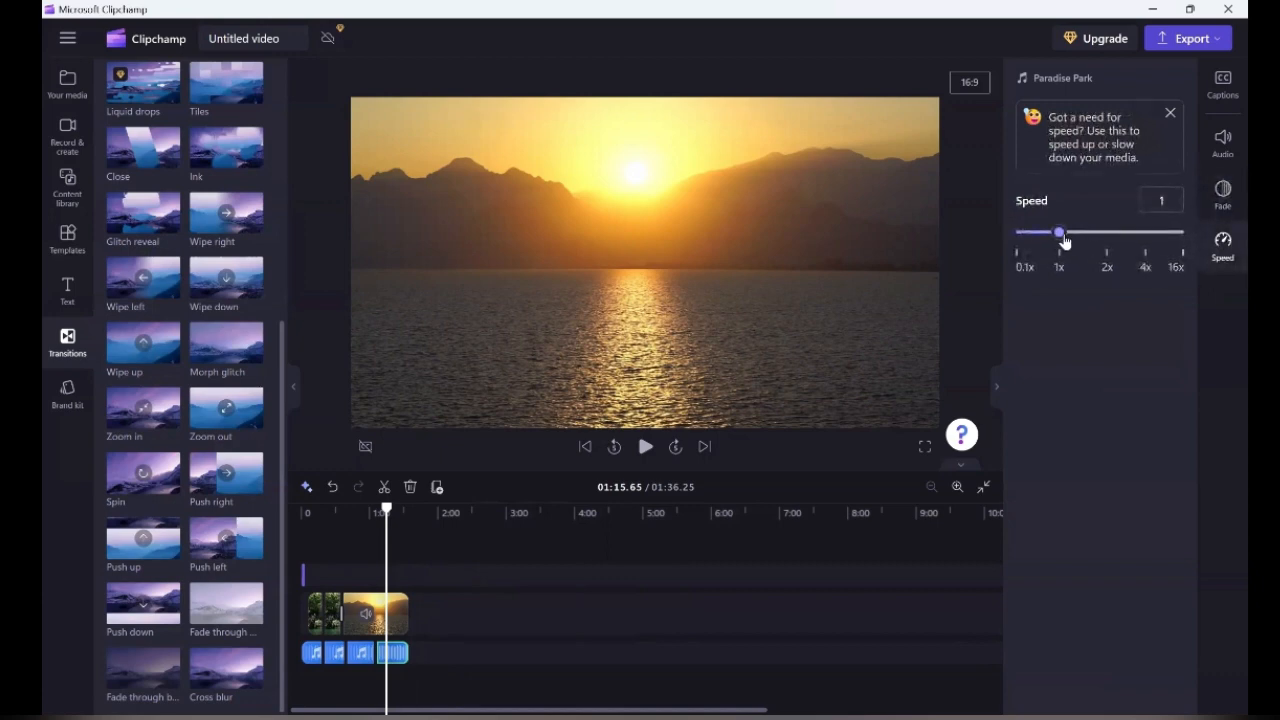
left_click_drag(1063, 242, 1101, 239)
left_click_drag(1101, 238, 1060, 238)
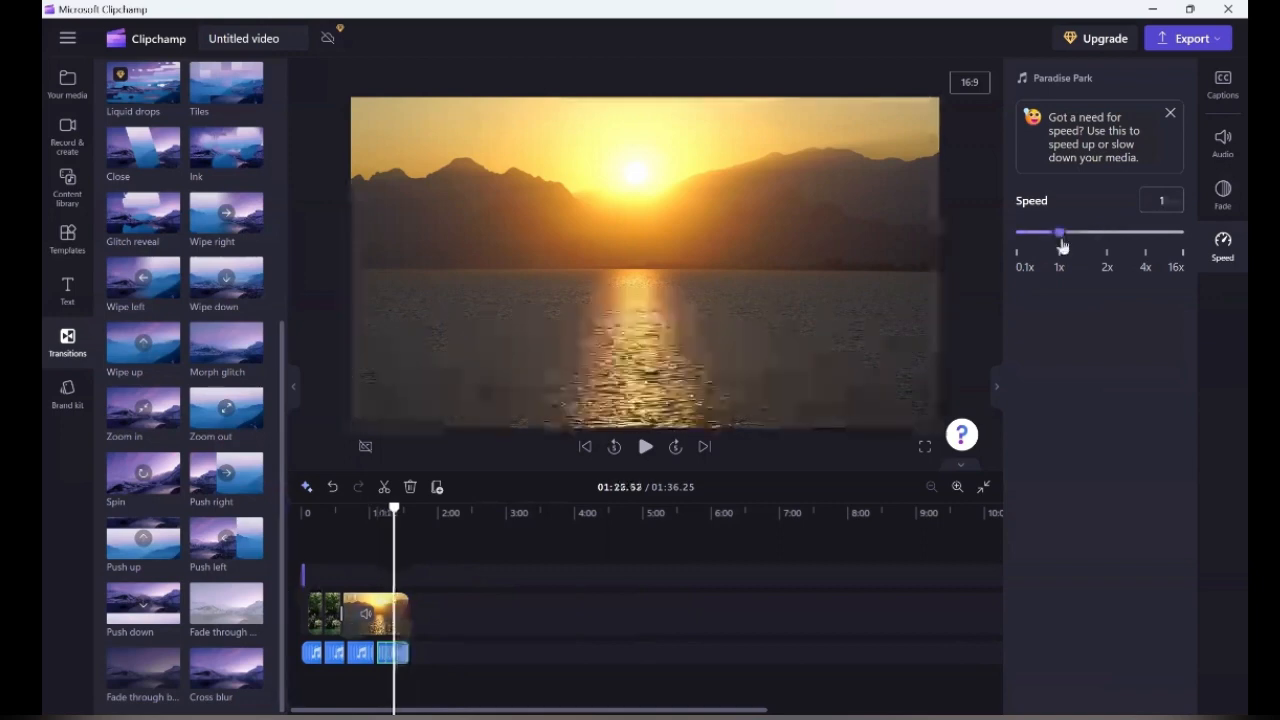
- Set the sunset clip's speed to 1.9 and play the clip back
left_click(381, 620)
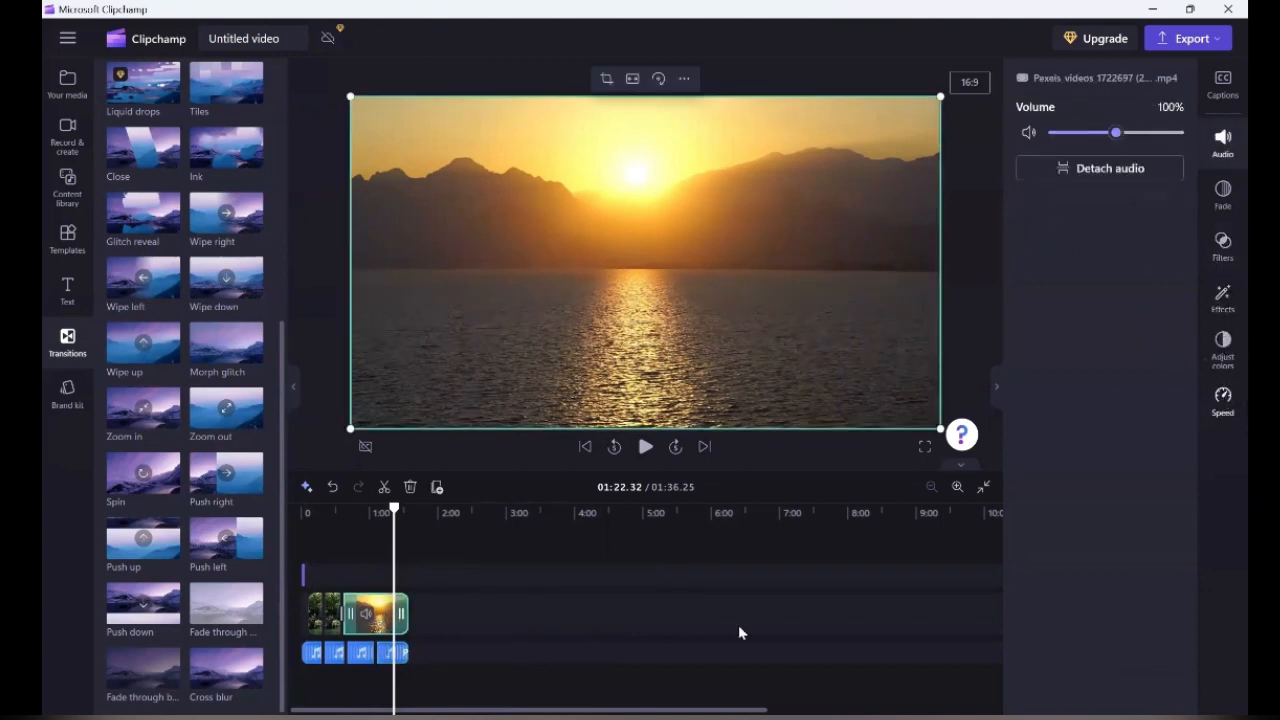
left_click(383, 627)
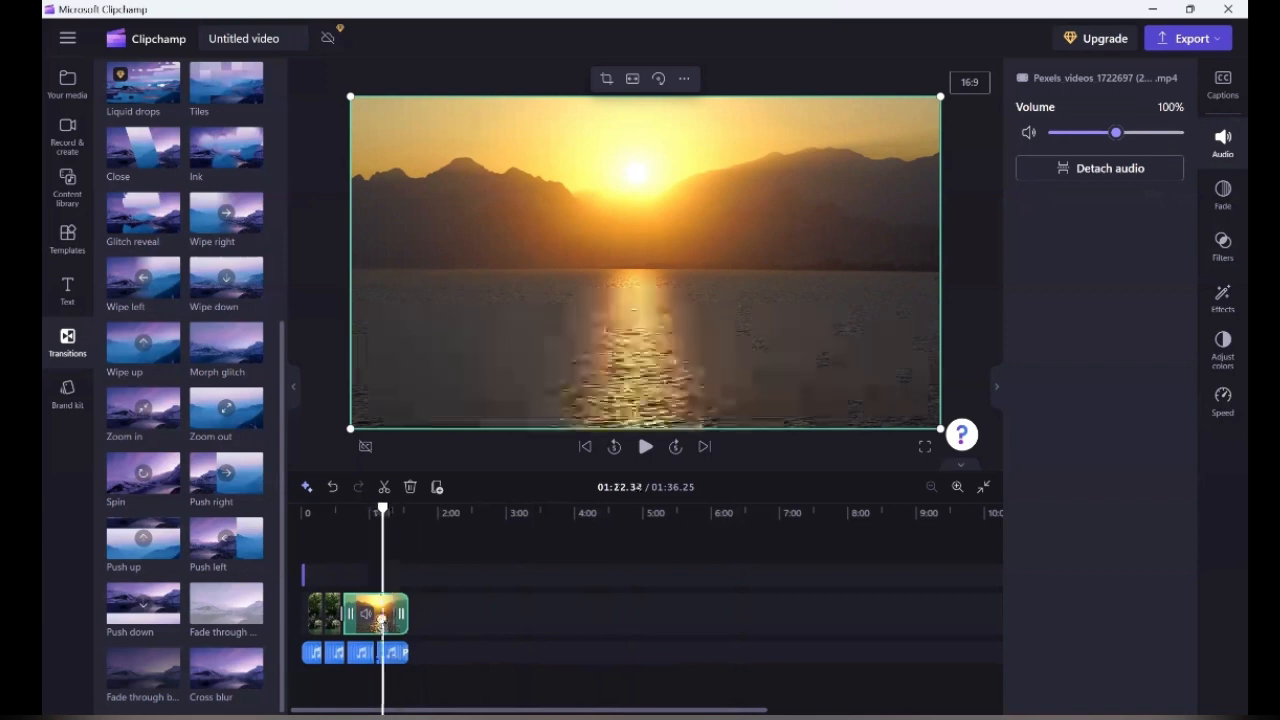
left_click(1225, 405)
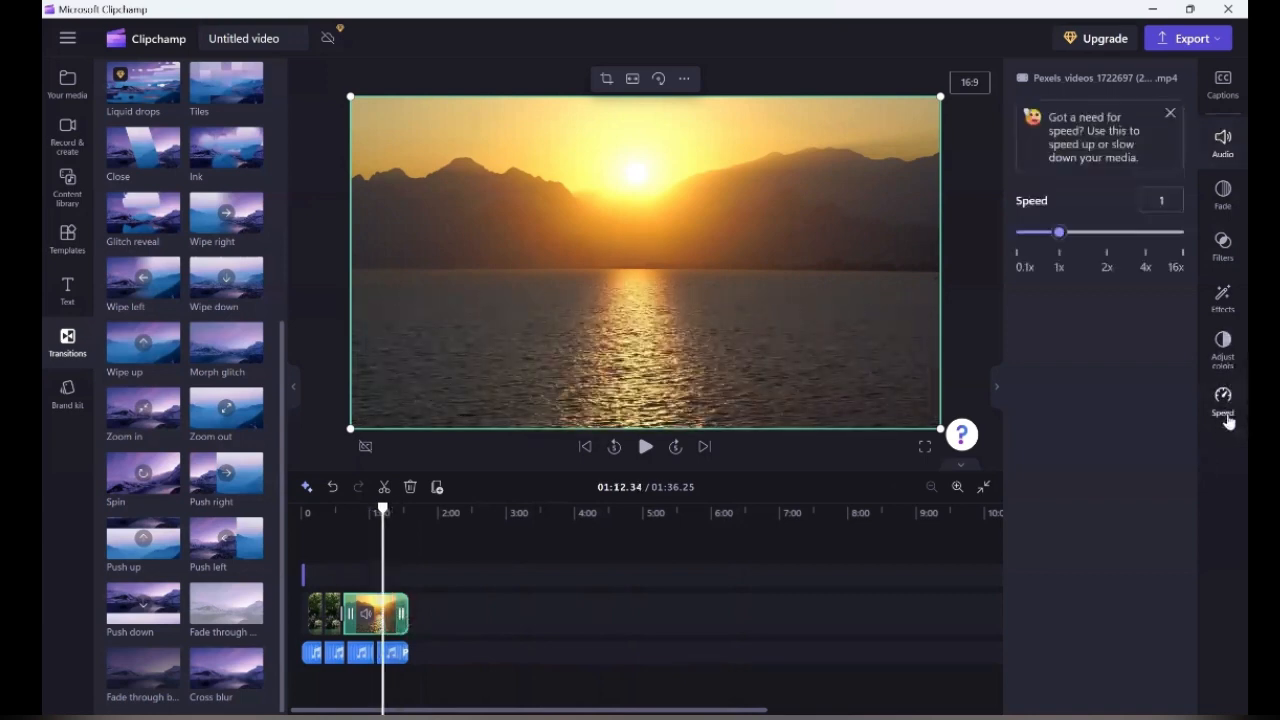
left_click_drag(1058, 237, 1102, 236)
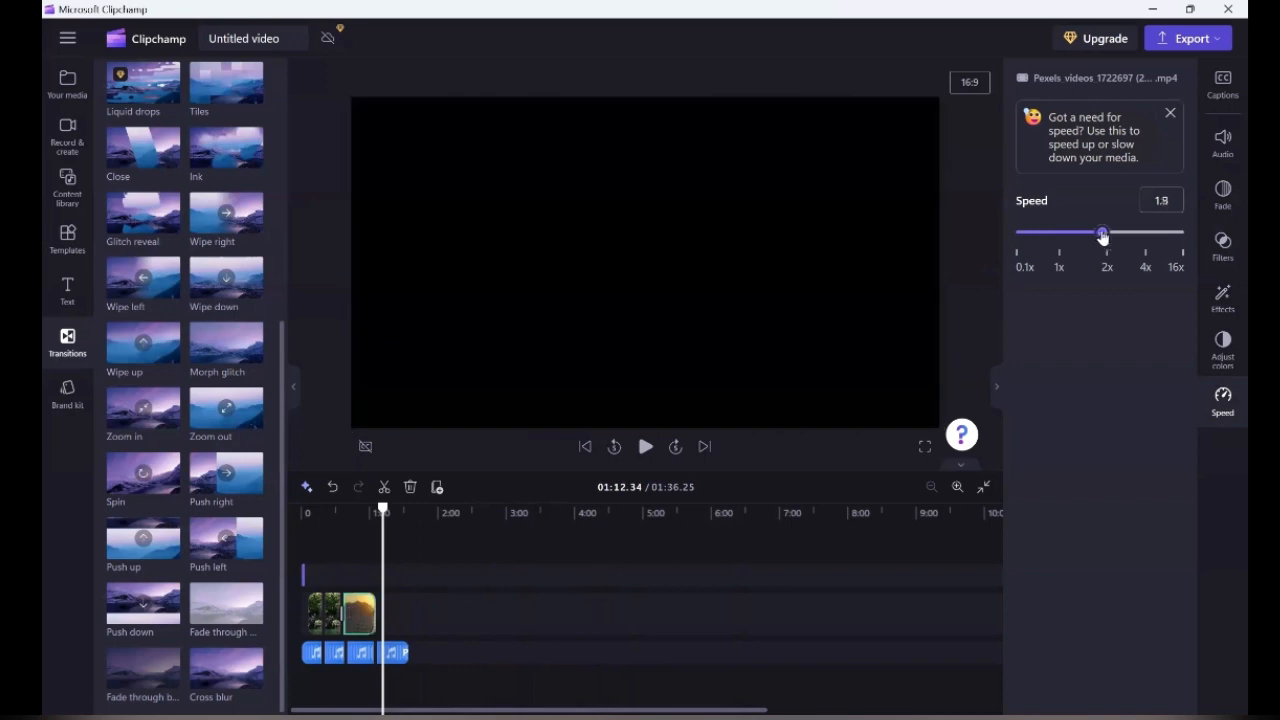
left_click_drag(382, 510, 349, 510)
left_click(645, 448)
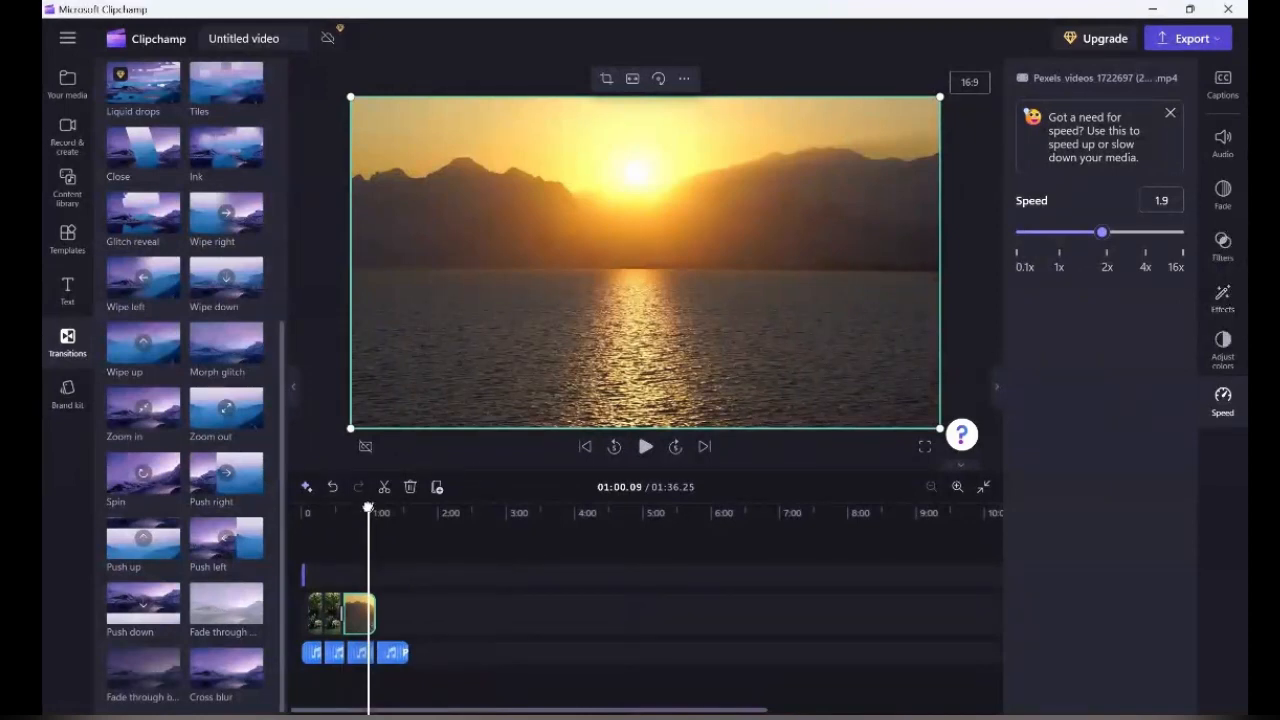
- Crop the second waterfall clip slightly inward on all four sides
left_click_drag(368, 508, 336, 508)
left_click(331, 617)
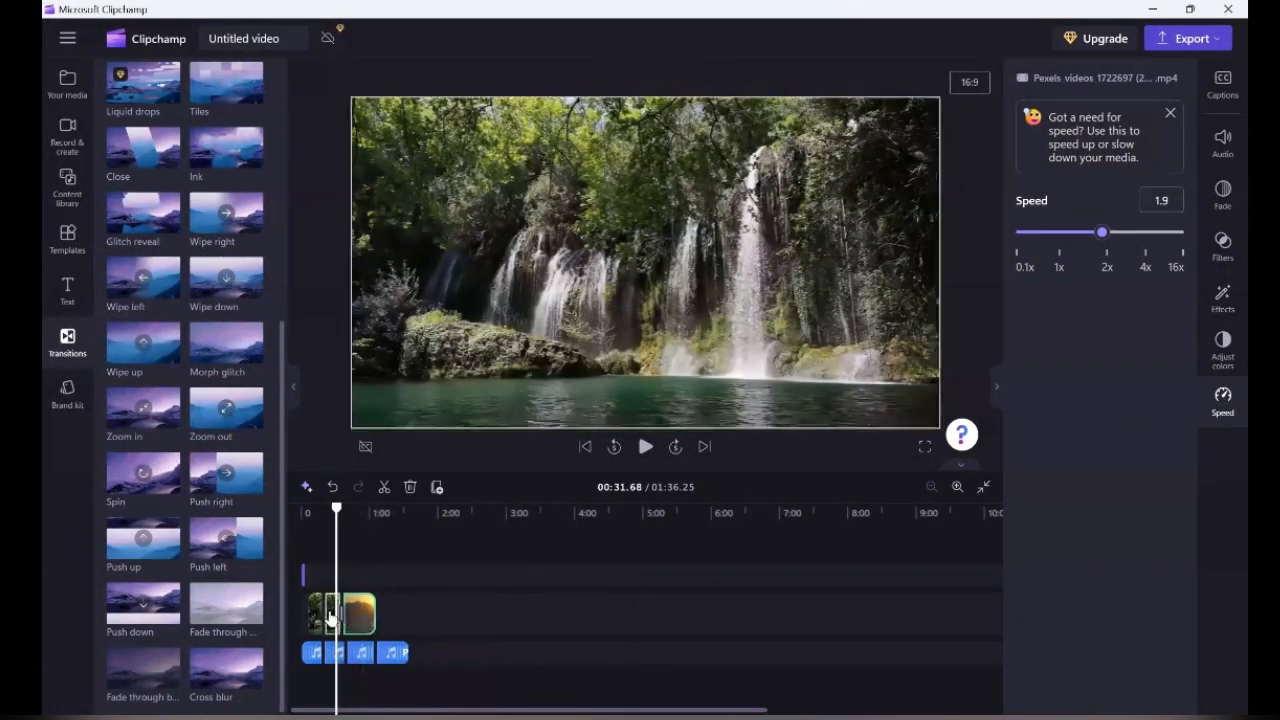
left_click(331, 617)
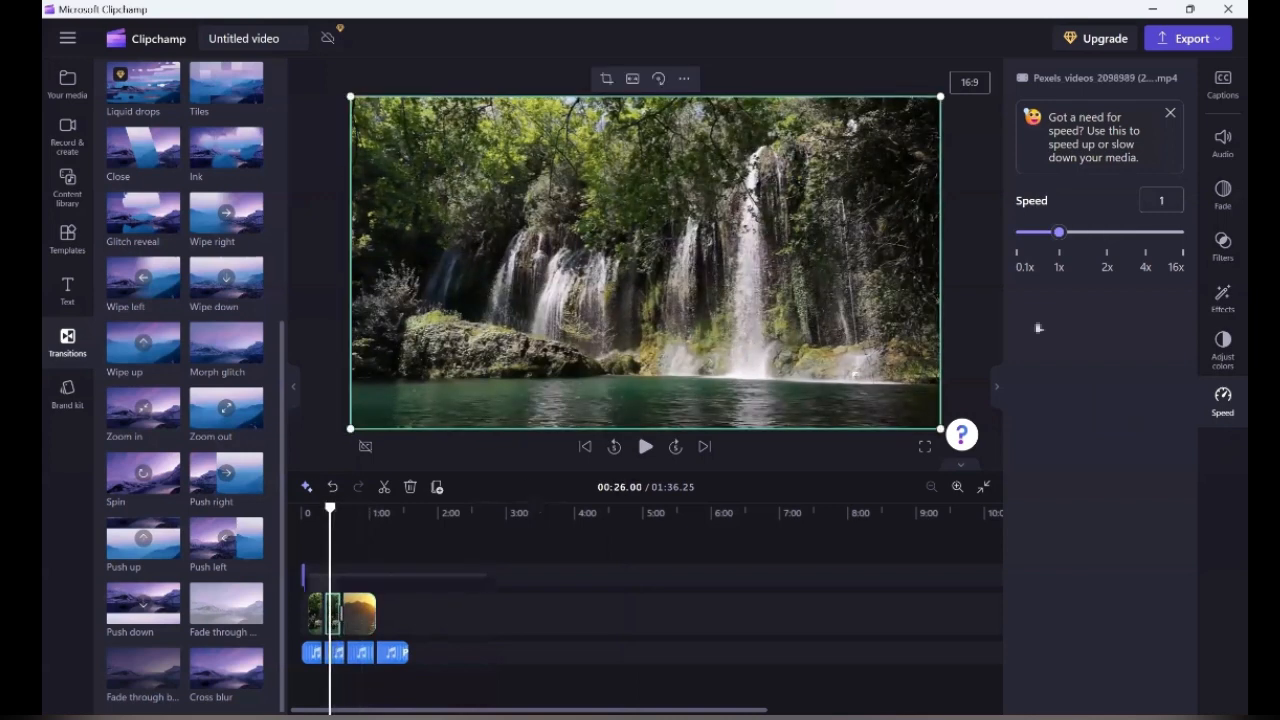
left_click(1224, 300)
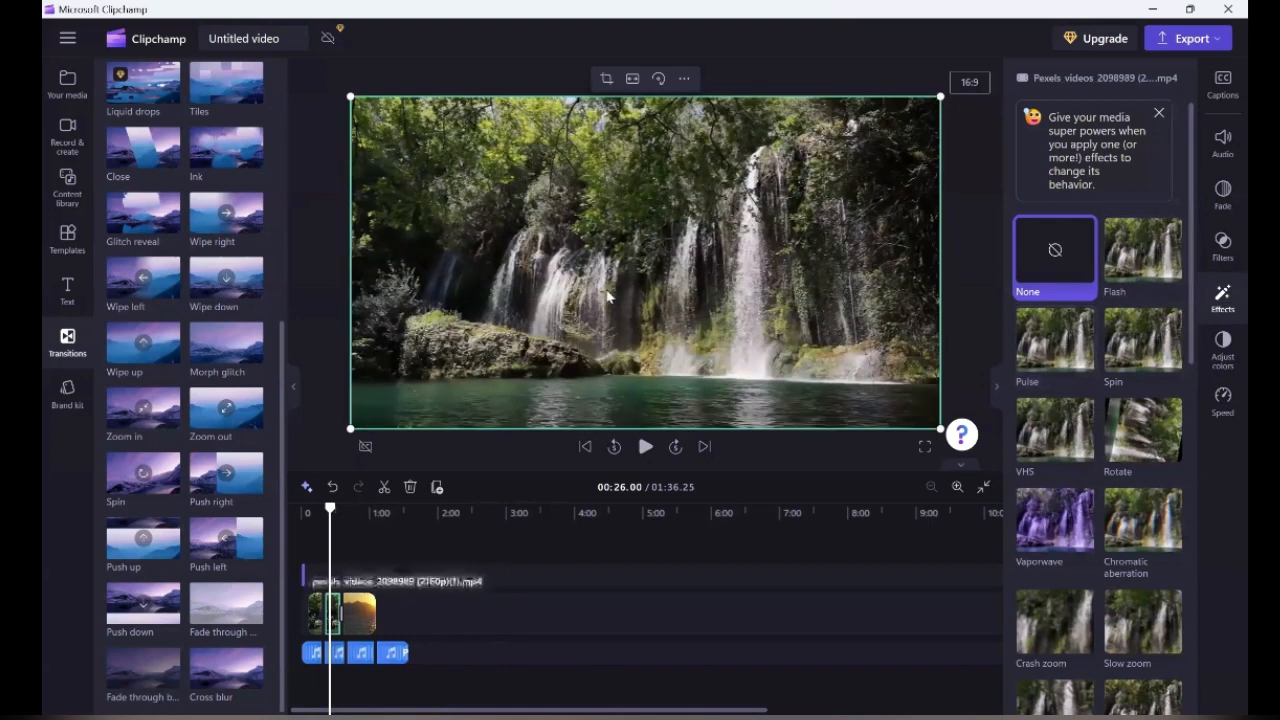
left_click(607, 80)
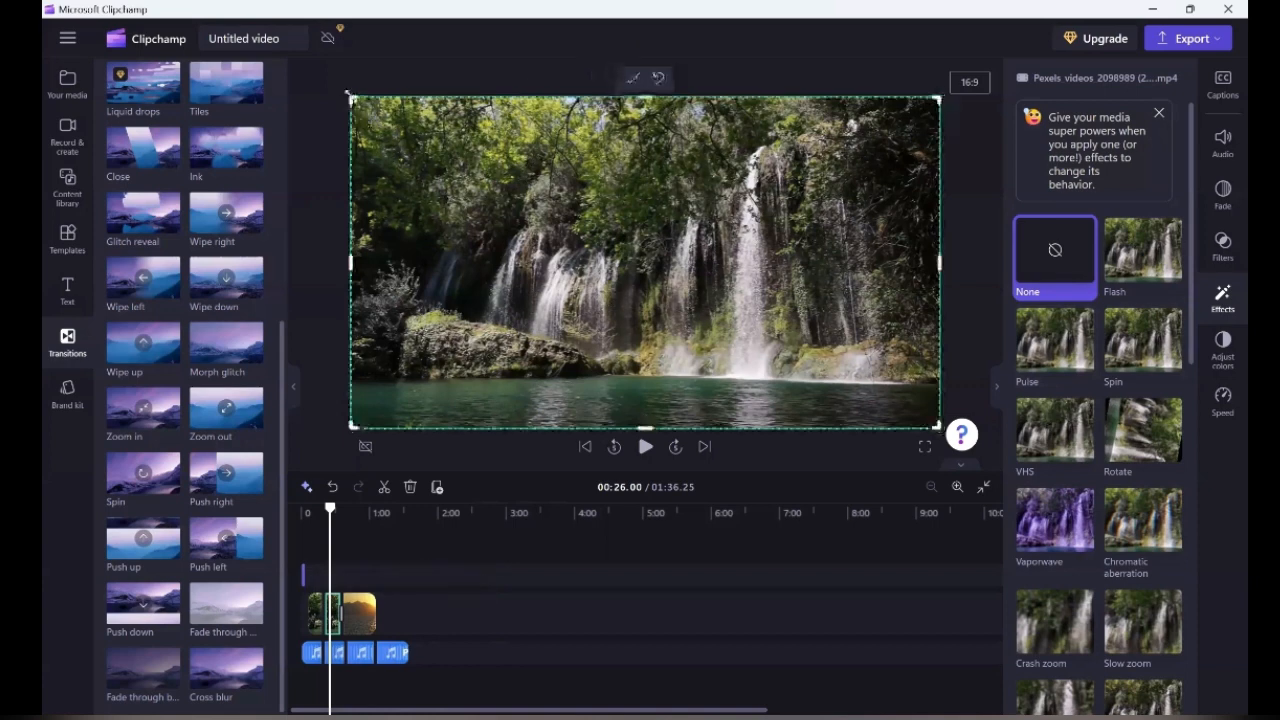
left_click_drag(351, 98, 403, 117)
left_click_drag(933, 424, 890, 402)
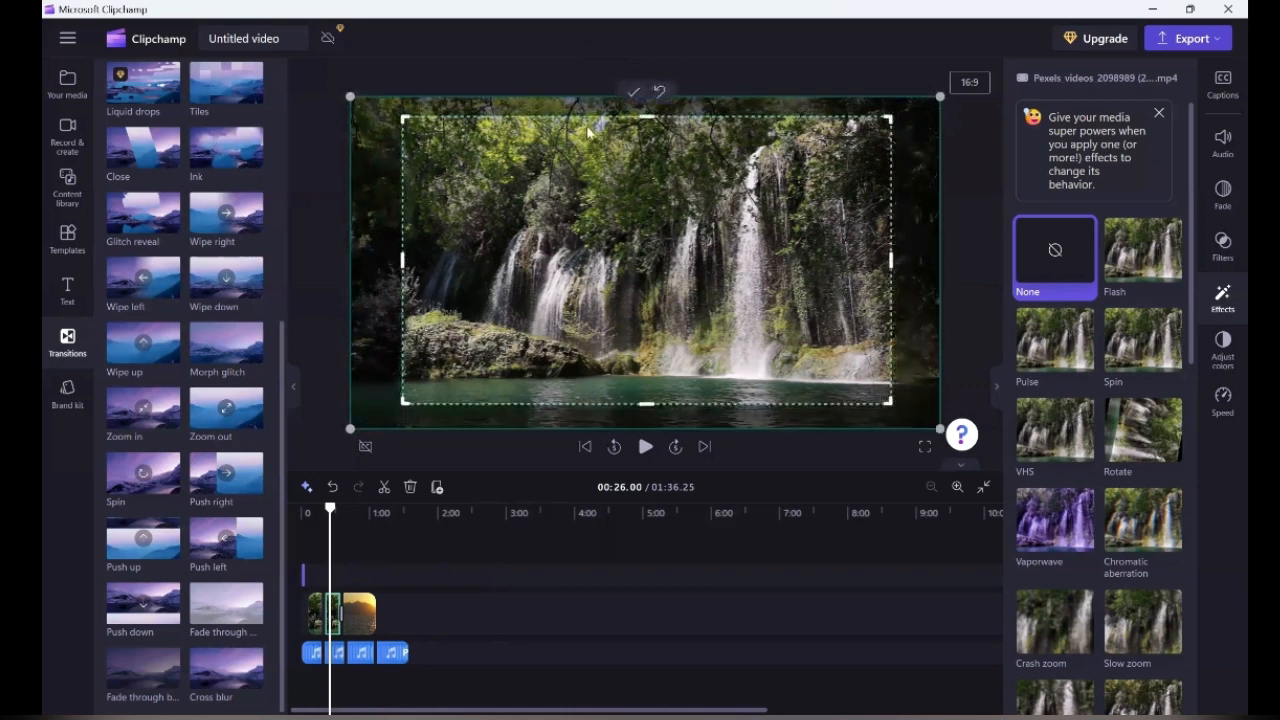
left_click(633, 92)
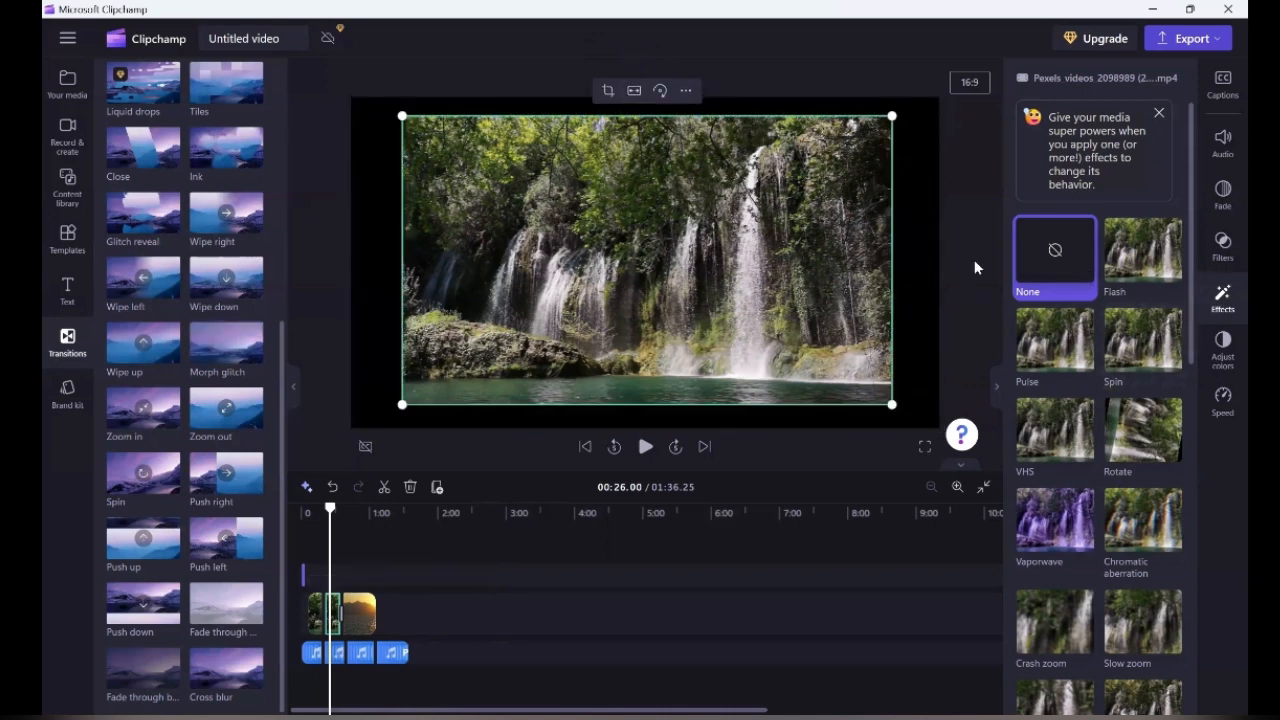
- Apply the Blur fill effect to the cropped waterfall clip
left_click_drag(1187, 299, 1188, 668)
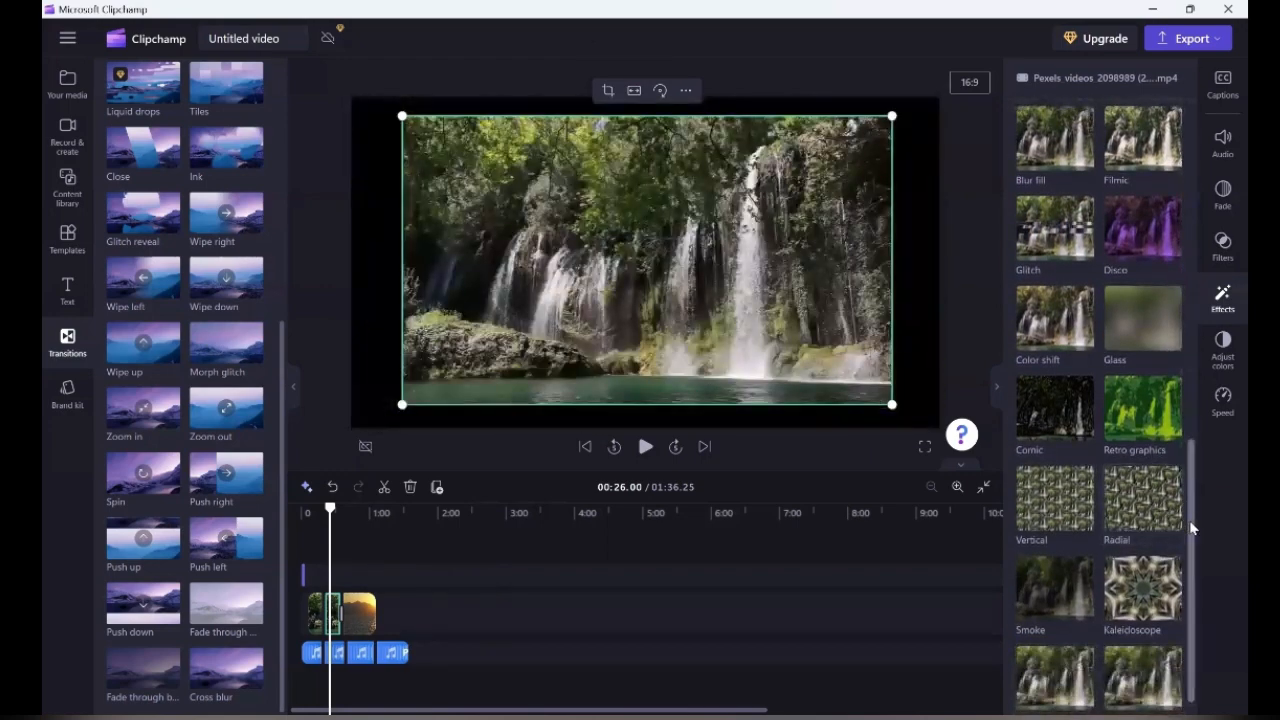
left_click_drag(1192, 528, 1184, 405)
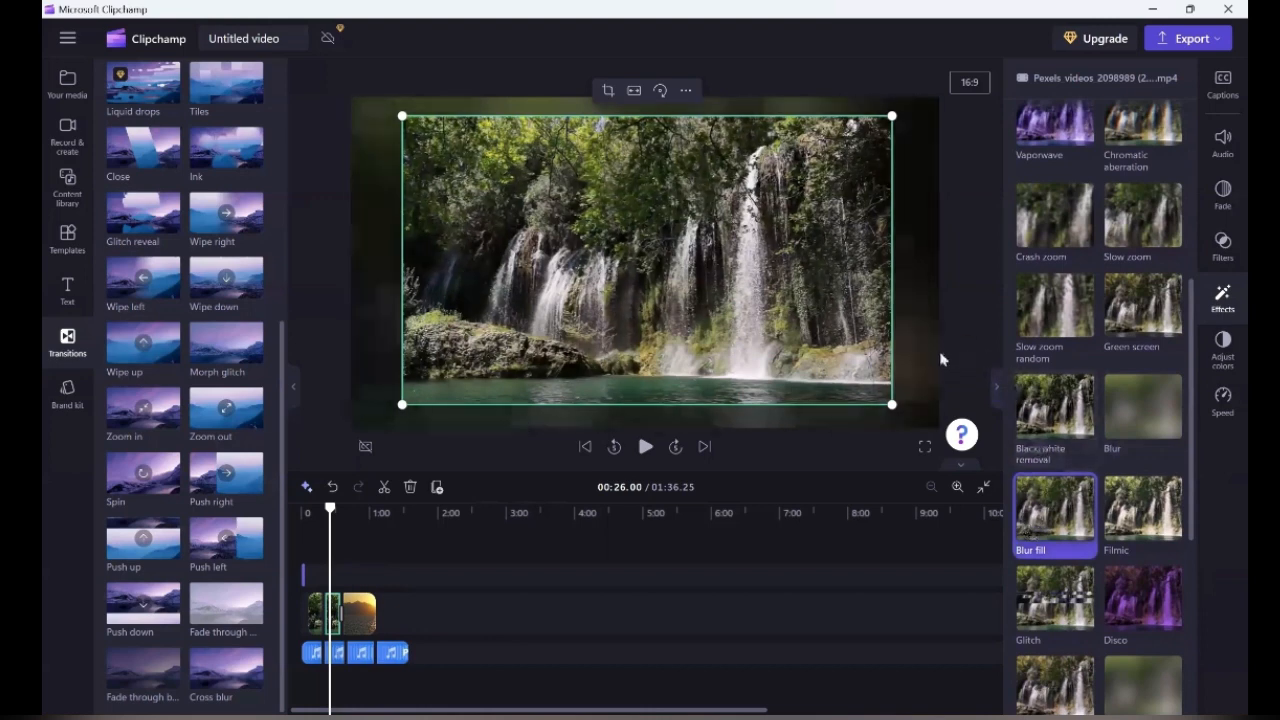
left_click(940, 360)
left_click(738, 314)
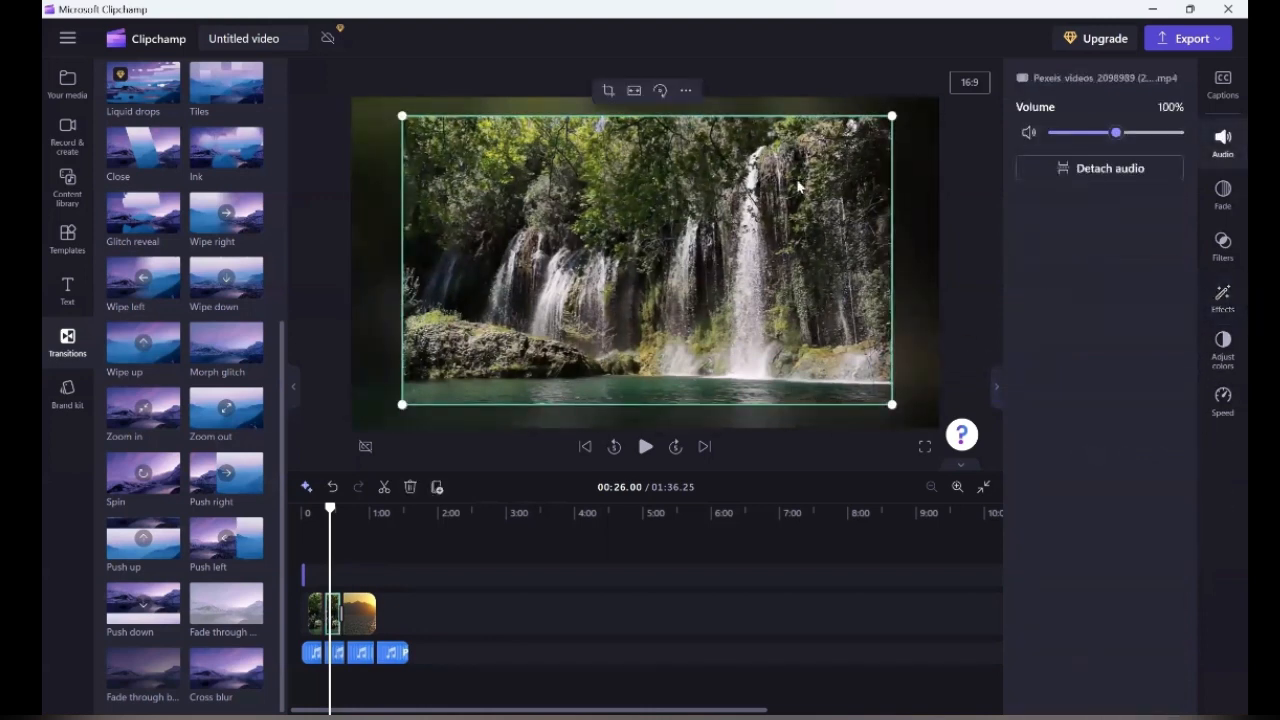
- Add the Slow zoom effect to the cropped waterfall clip, play it back, and add the Crash zoom effect
left_click(1222, 300)
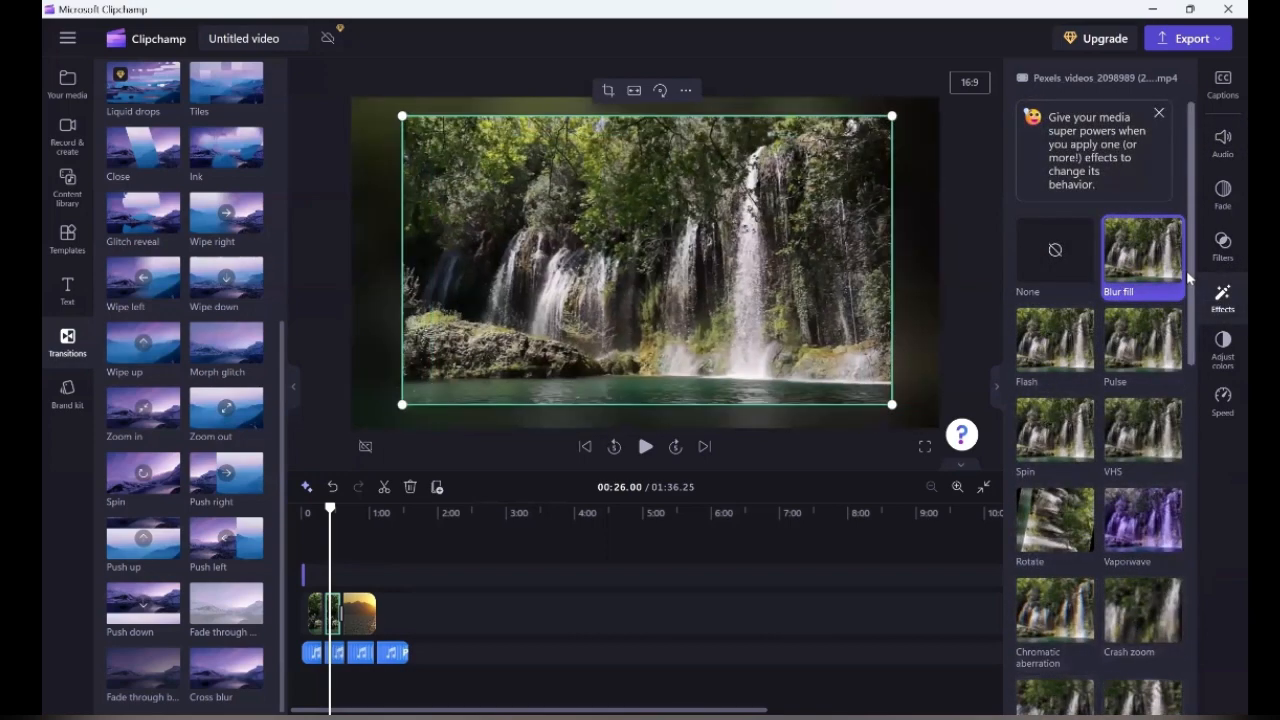
left_click_drag(1192, 290, 1191, 440)
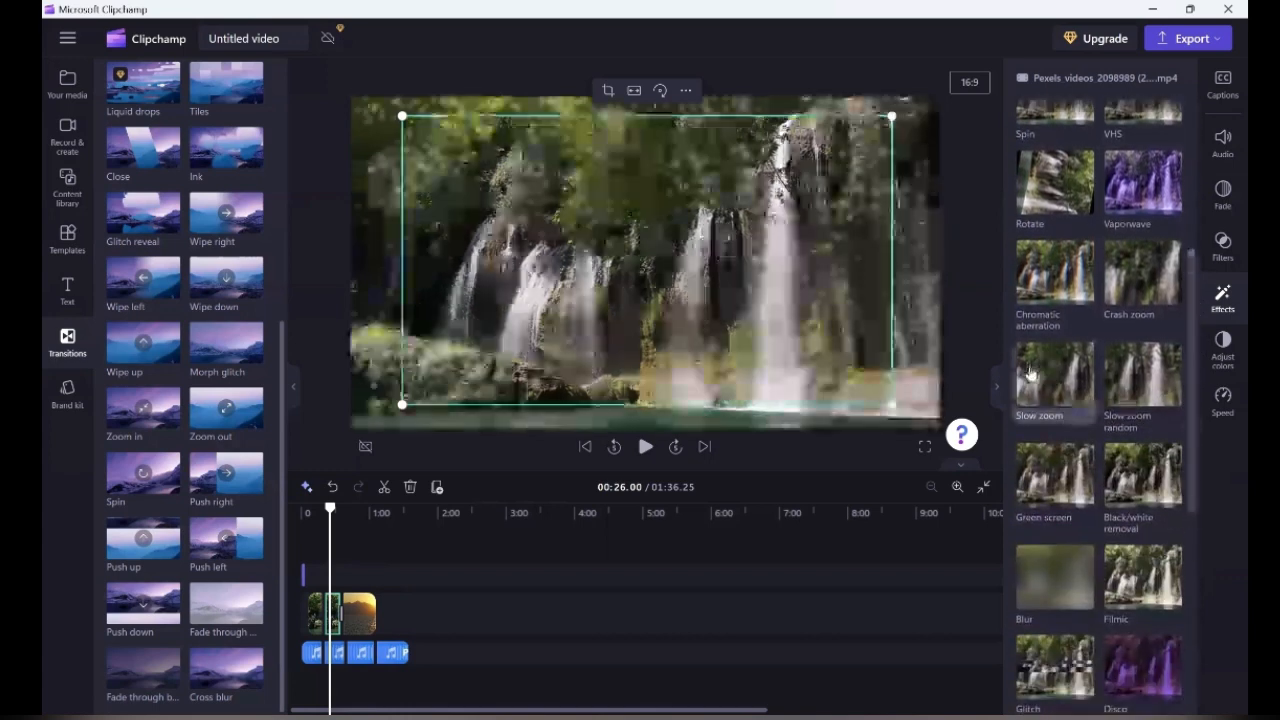
left_click(1045, 379)
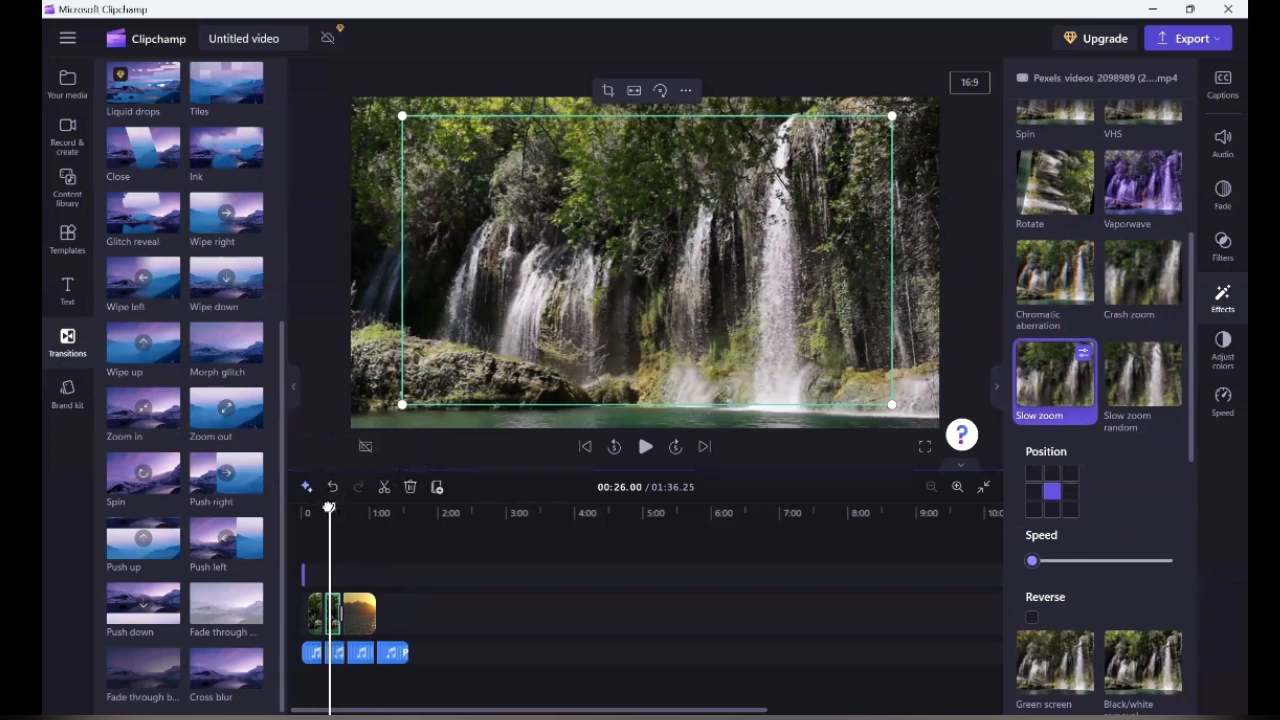
left_click_drag(330, 506, 324, 508)
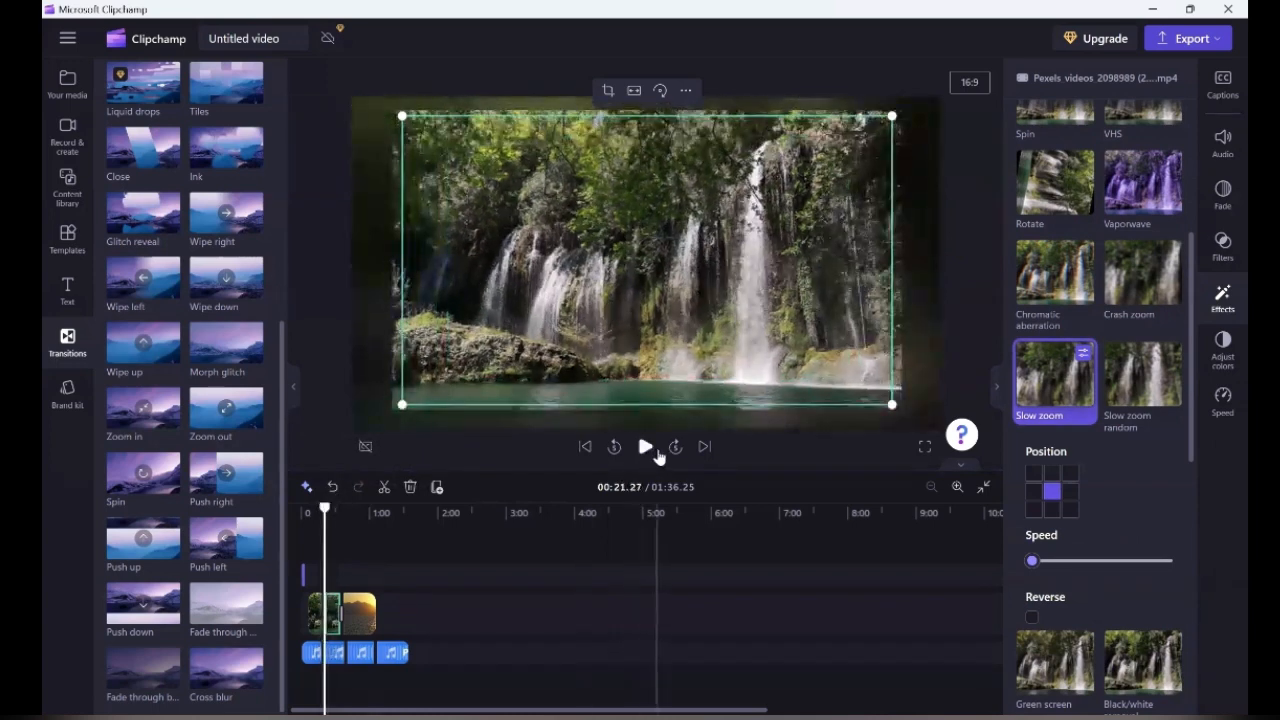
left_click(646, 447)
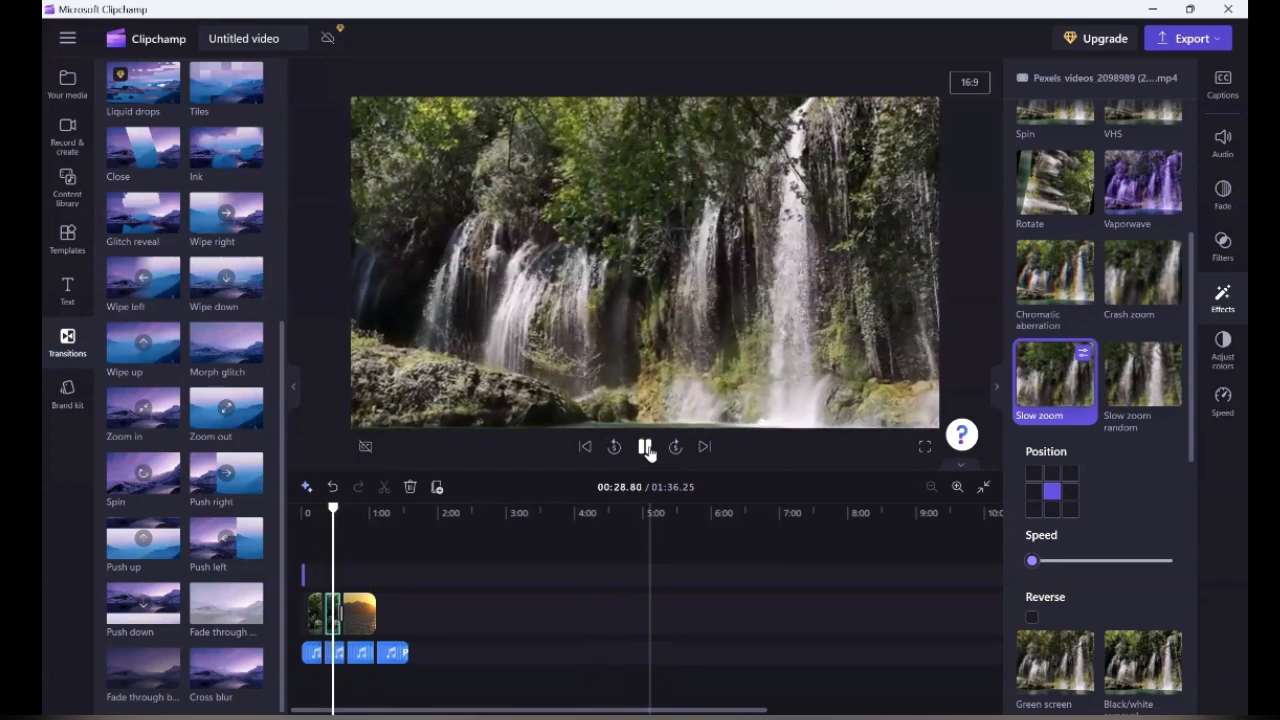
left_click_drag(333, 508, 318, 508)
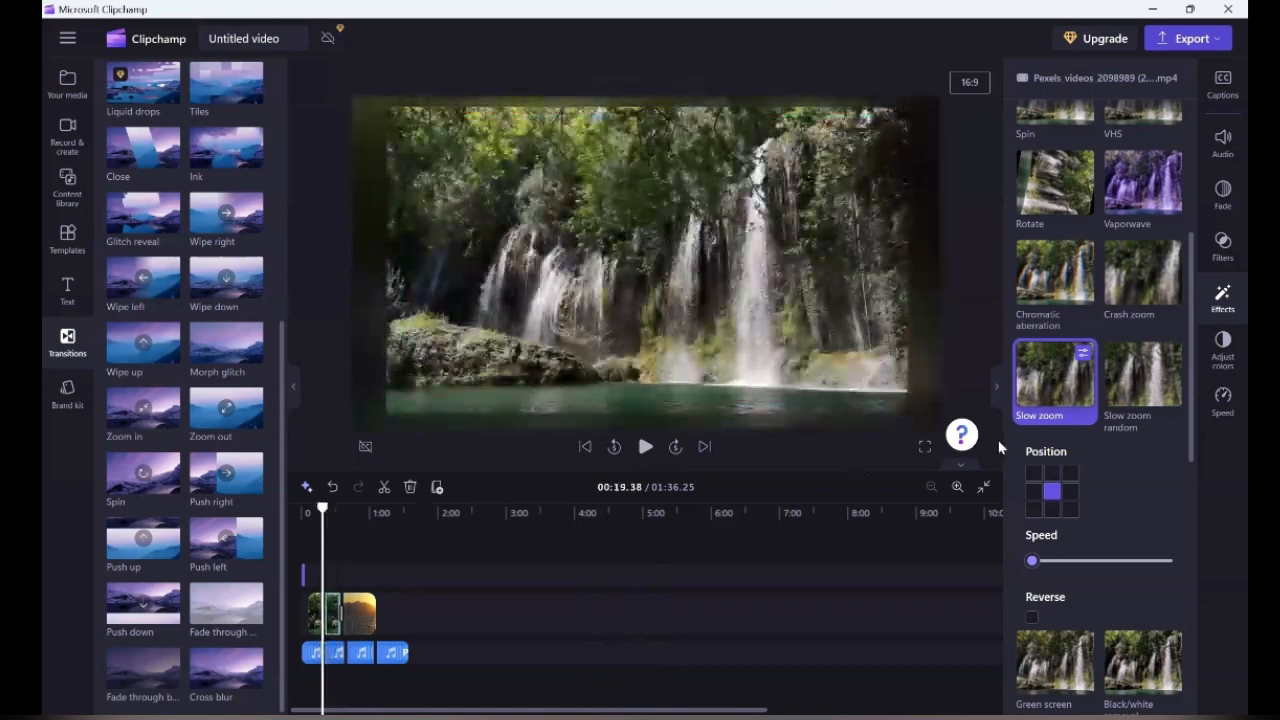
left_click(1158, 290)
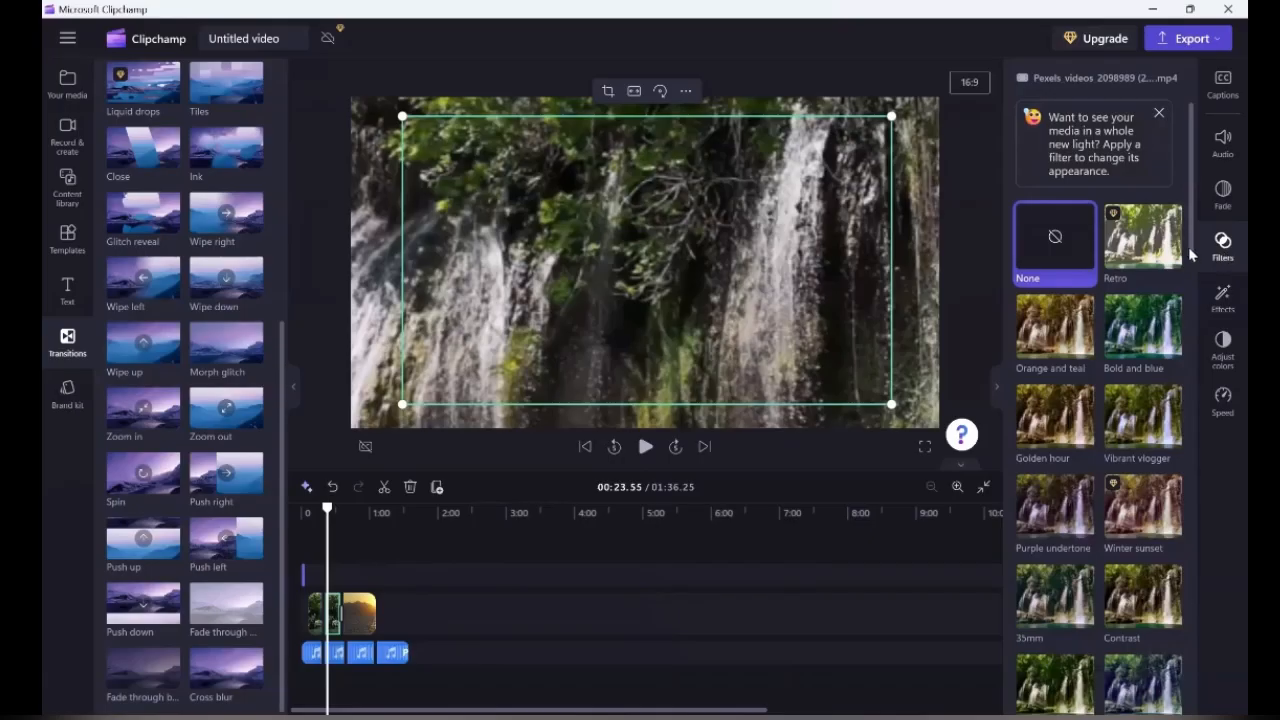
- Try the Contrast and Winter filters on the sunset clip
left_click(360, 612)
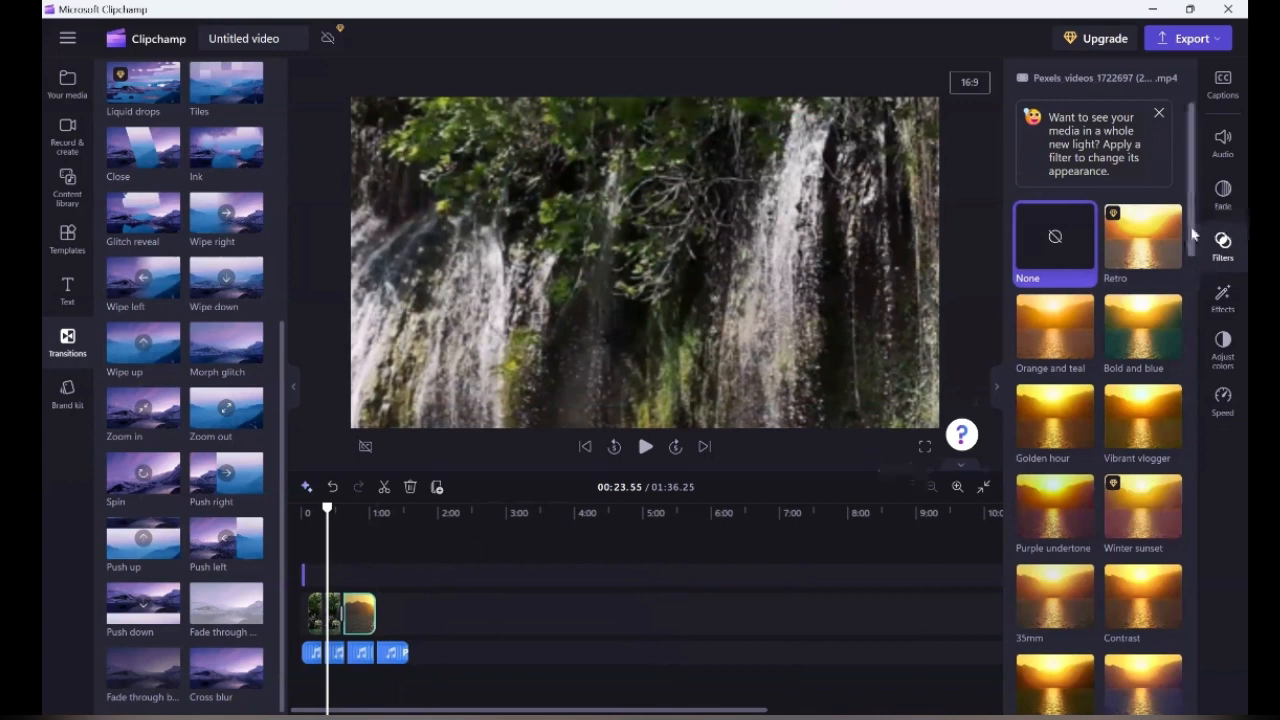
left_click_drag(1192, 236, 1193, 318)
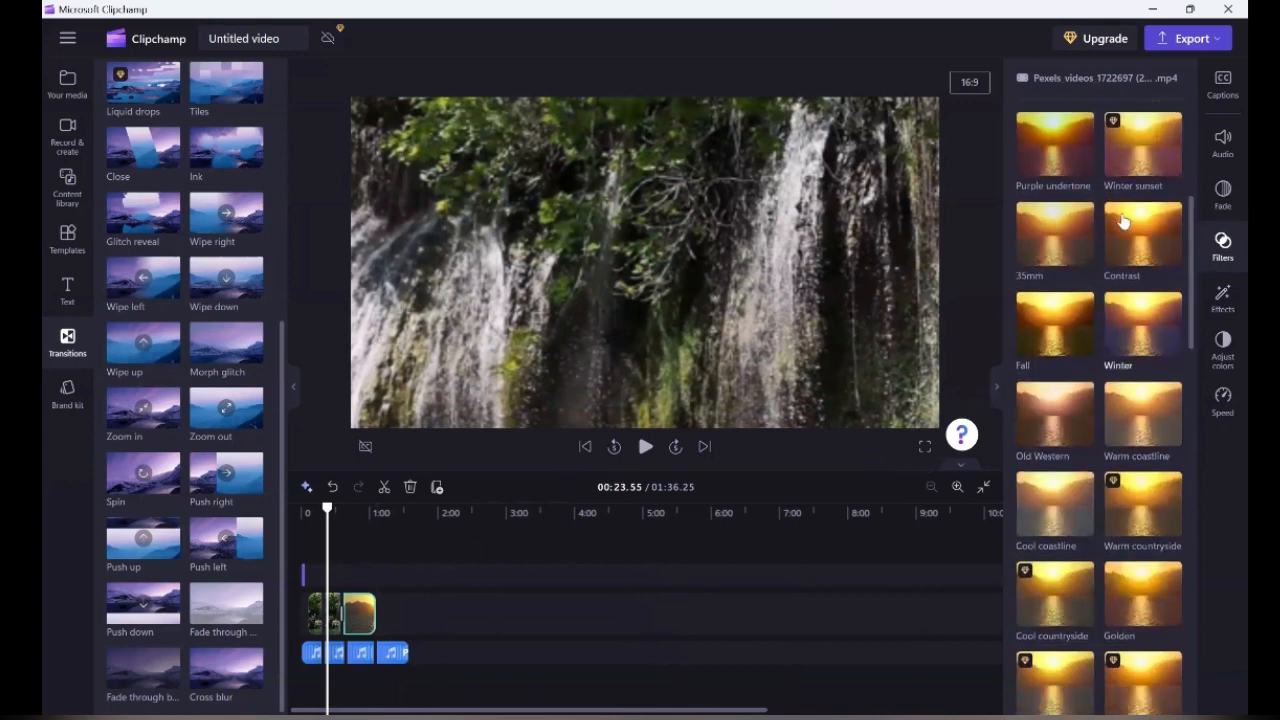
left_click(1122, 219)
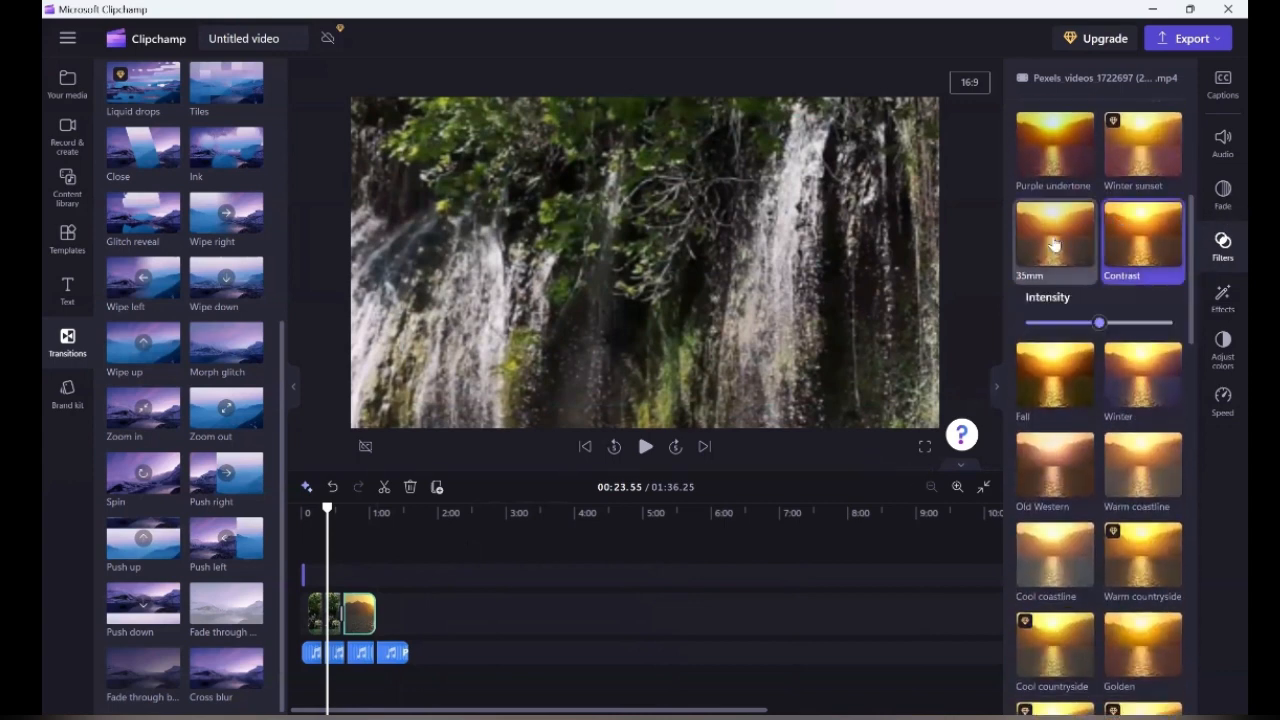
left_click_drag(1192, 333, 1192, 353)
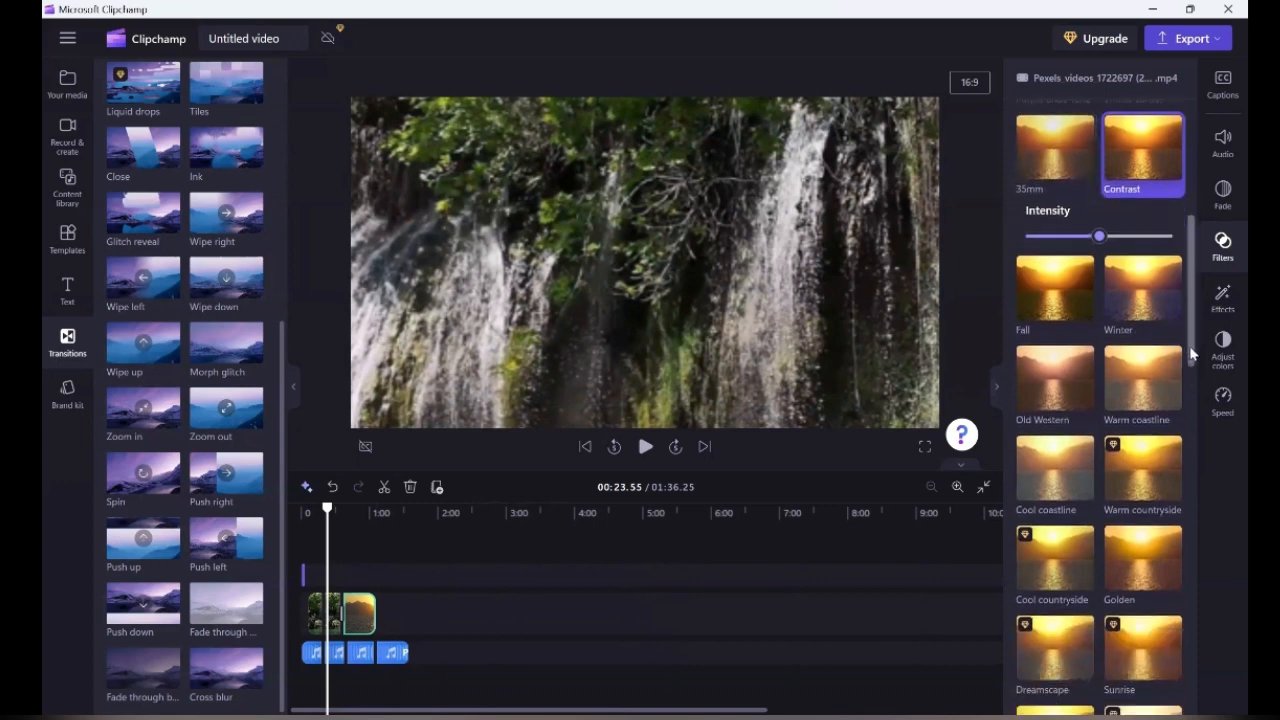
left_click(1062, 318)
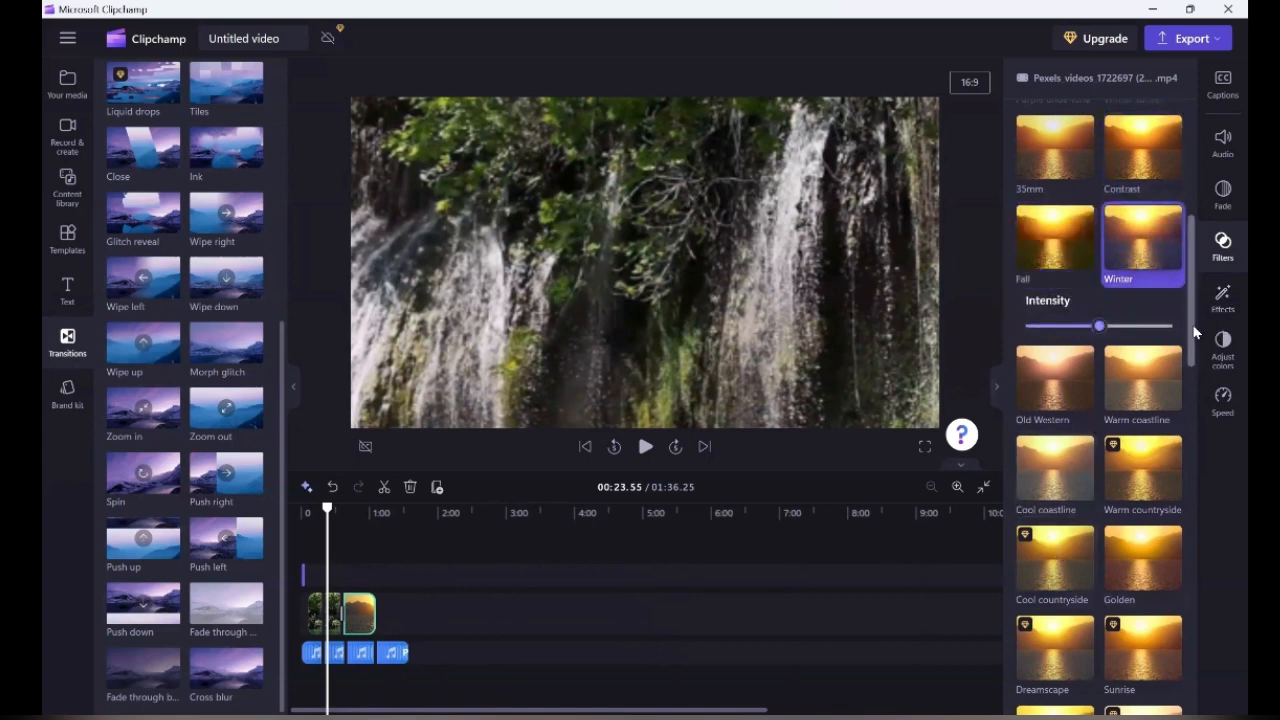
- Apply the Green and blue duotone filter to the sunset clip
left_click_drag(1192, 334, 1170, 600)
scroll(1170, 600, "down", 3)
left_click(1135, 455)
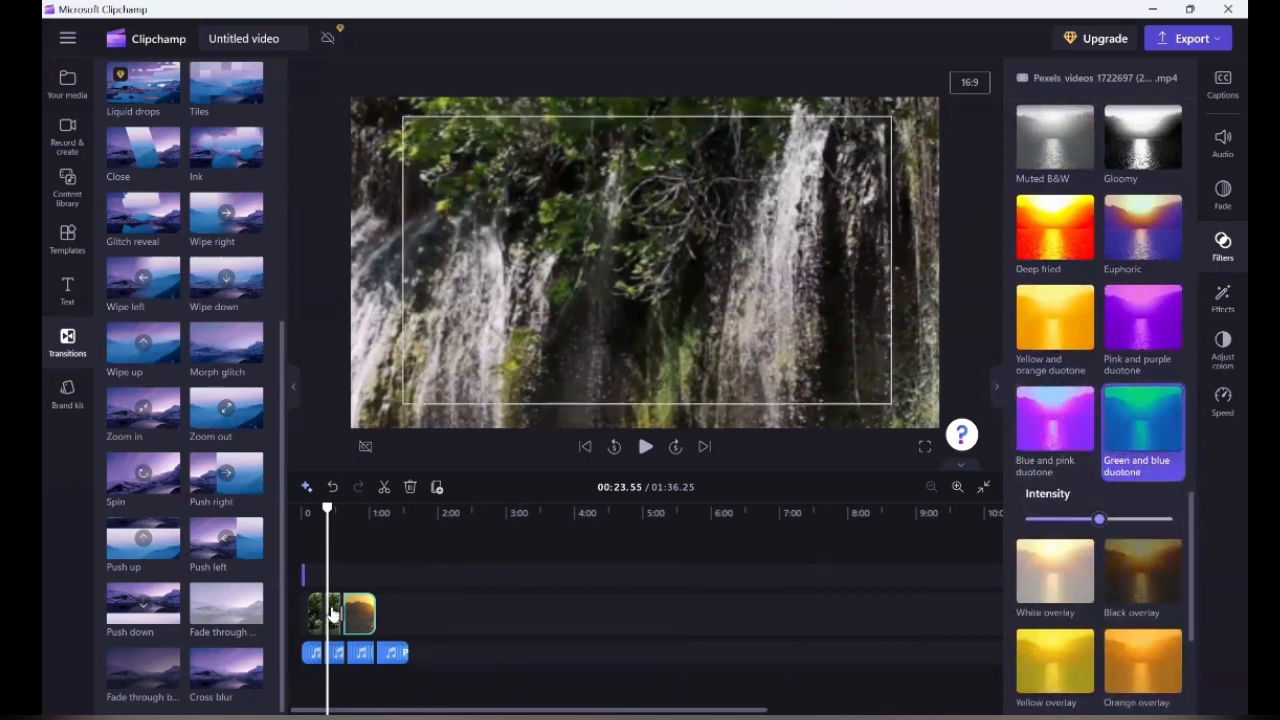
- Try the White overlay, Green and blue duotone, Yellow and orange duotone, and Euphoric filters on the waterfall clip
left_click(337, 610)
left_click(1050, 528)
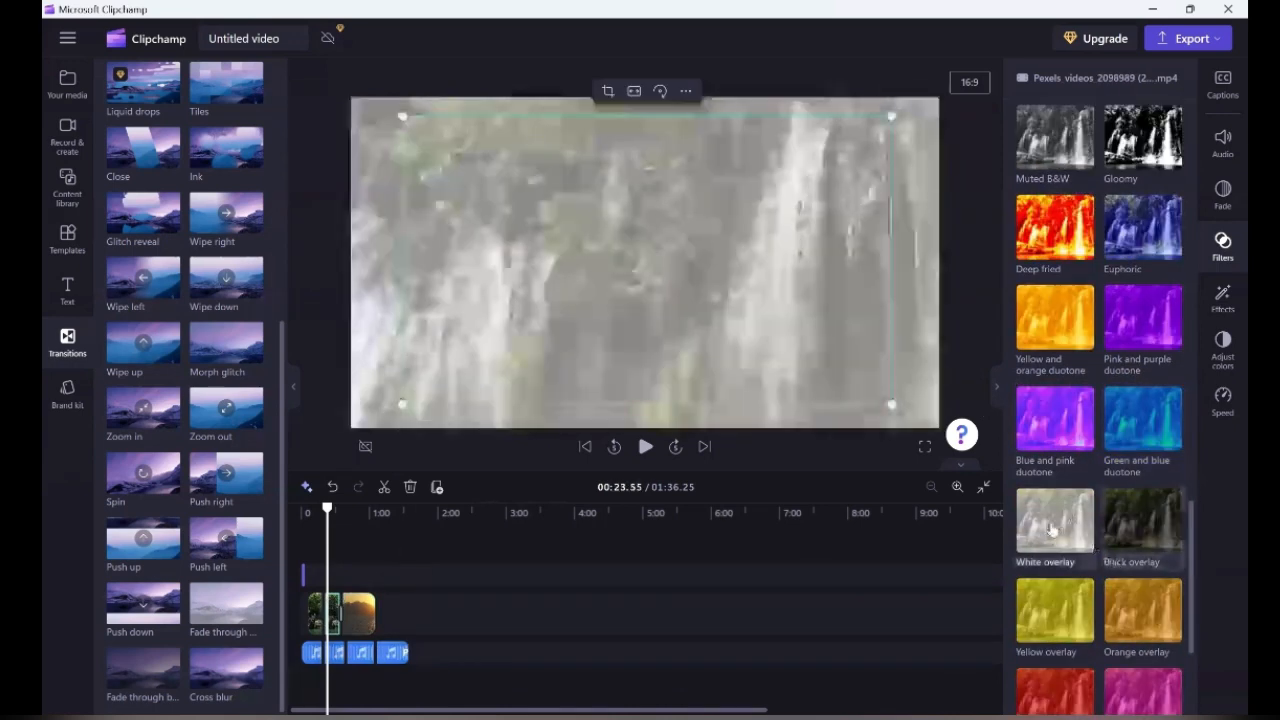
left_click(1120, 405)
left_click(1048, 314)
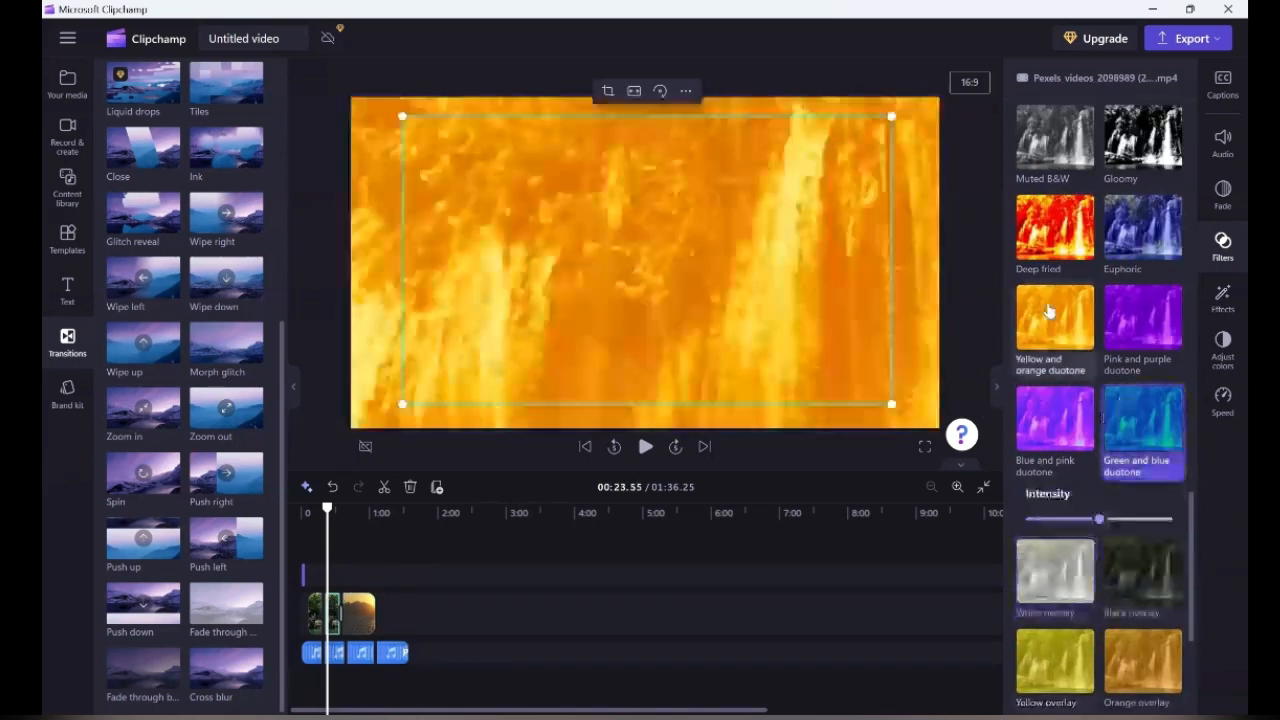
left_click(1120, 260)
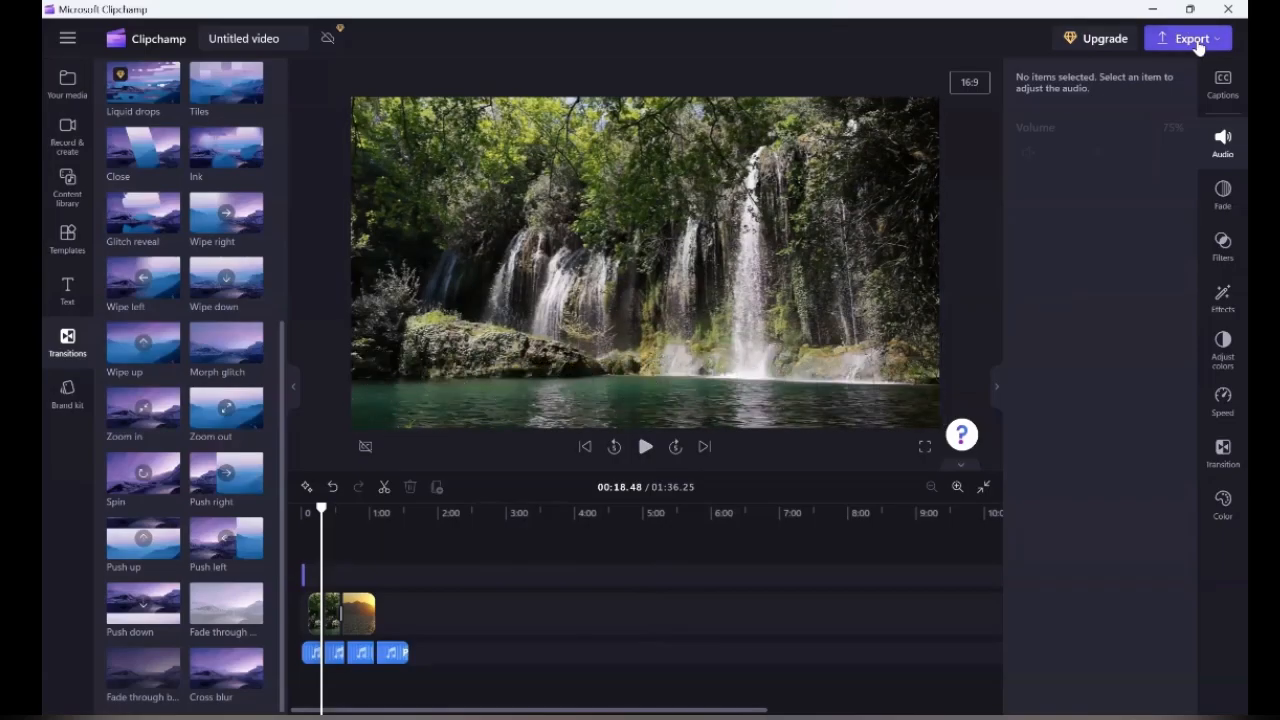
- Export the video at 720p quality, rename it Nature, and dismiss the downloads list
left_click(1196, 40)
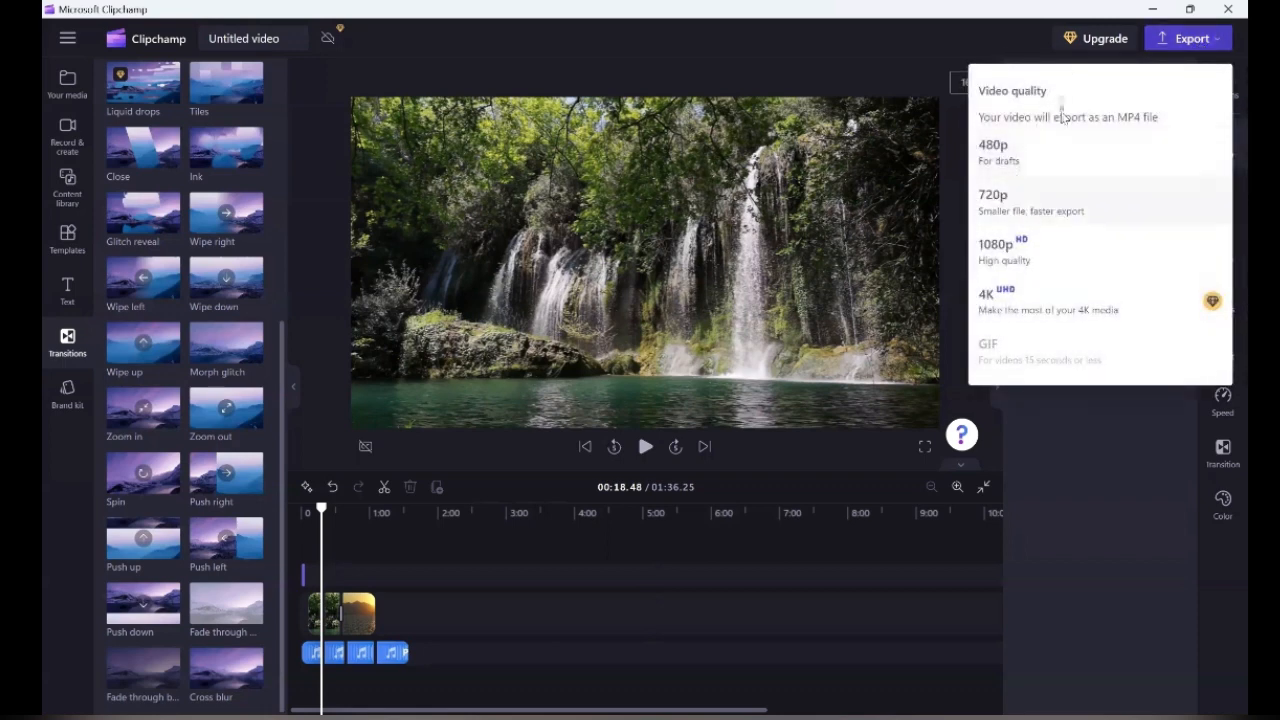
left_click(1032, 198)
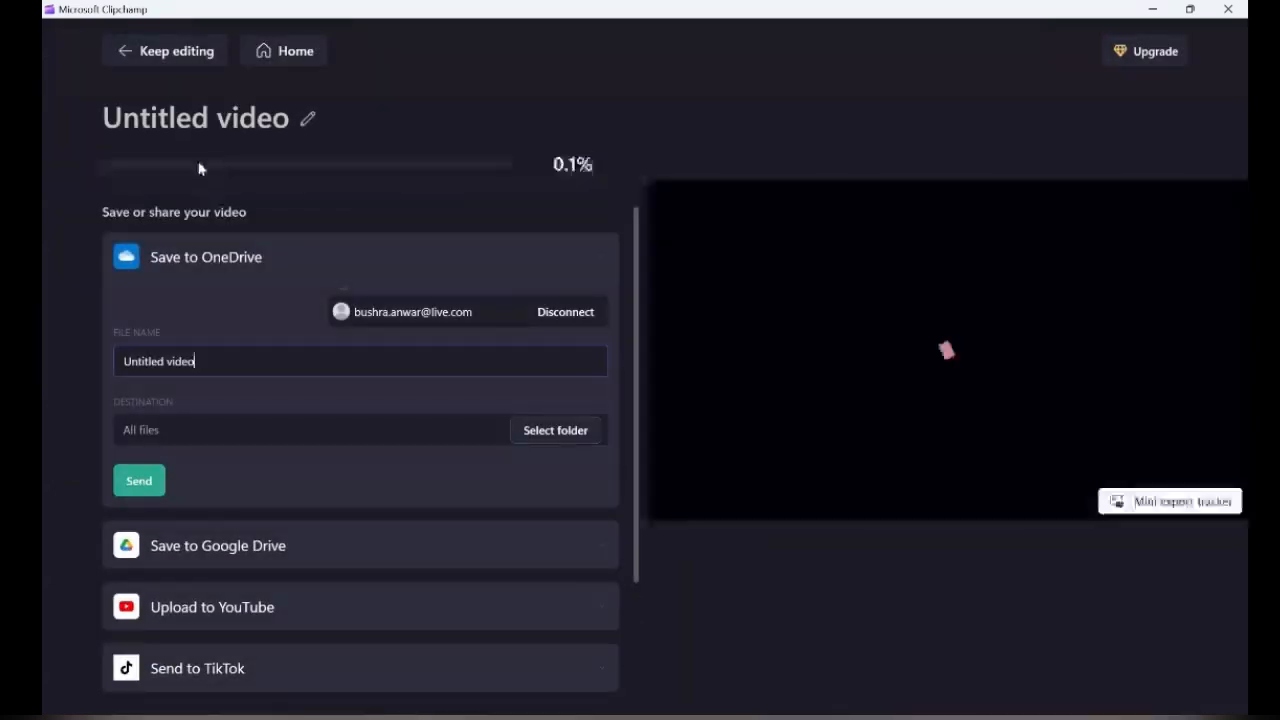
left_click(222, 133)
key("ctrl+a")
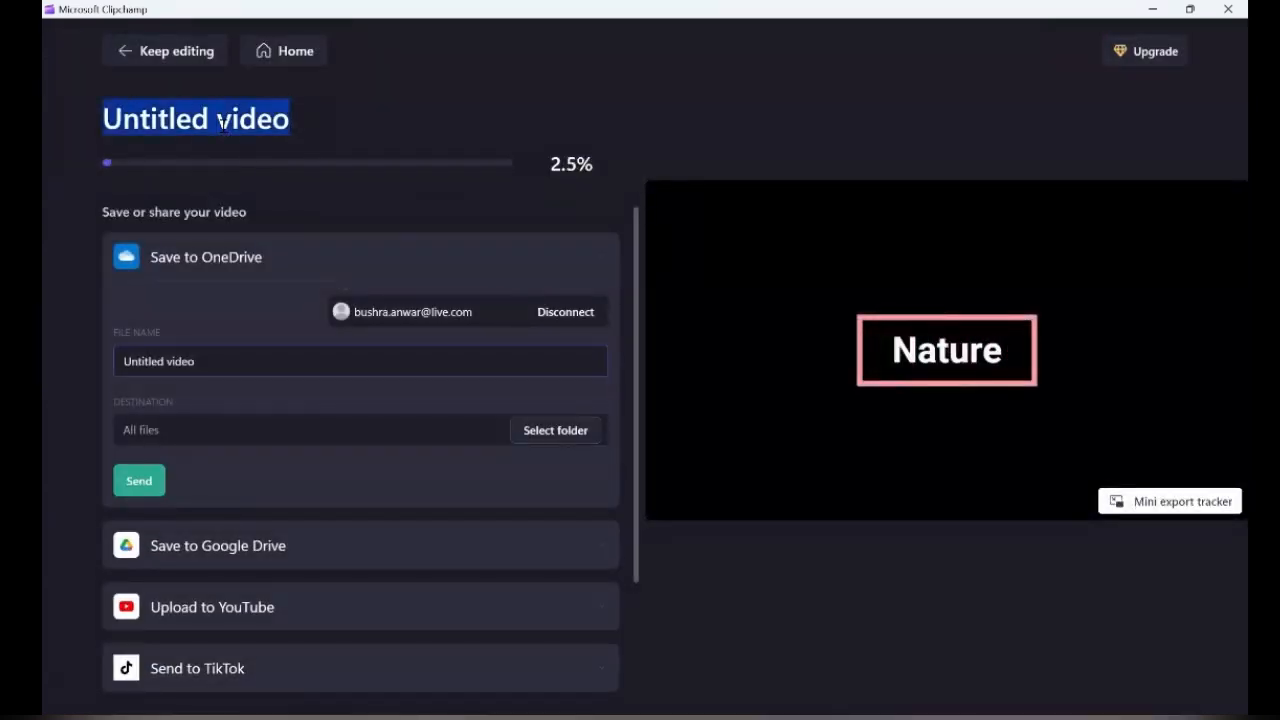
type("Nature")
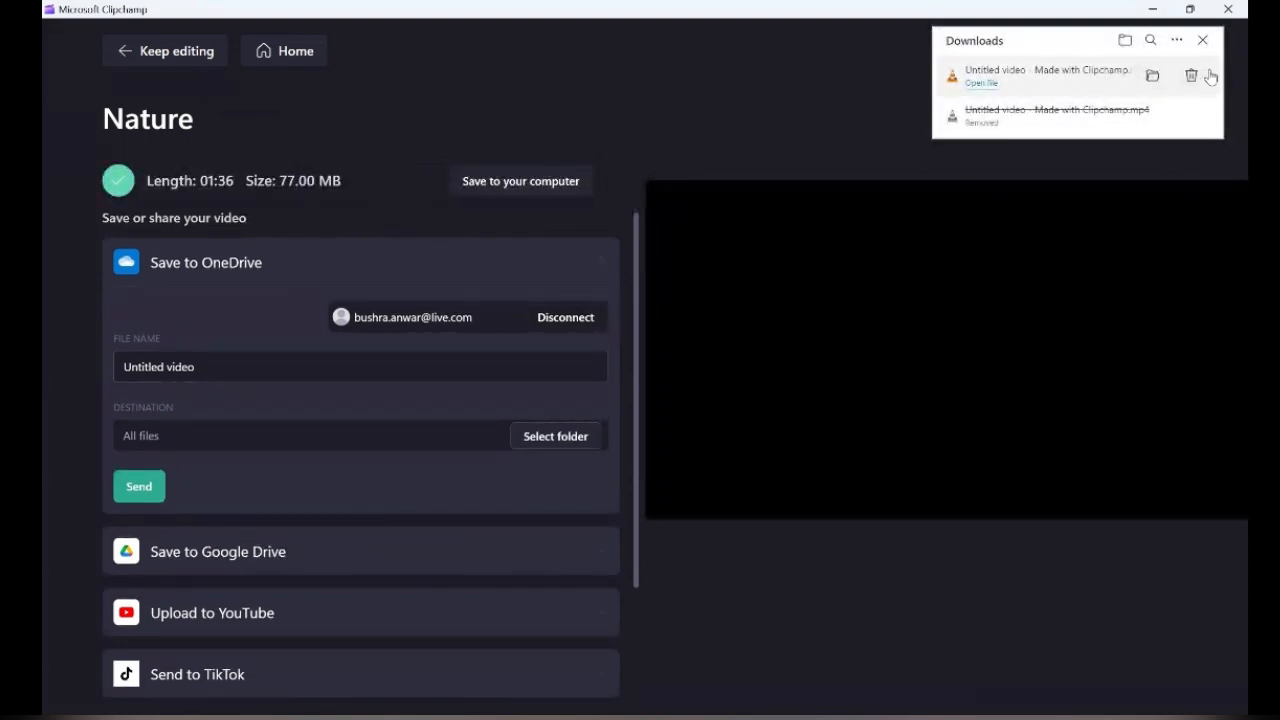
left_click(584, 88)
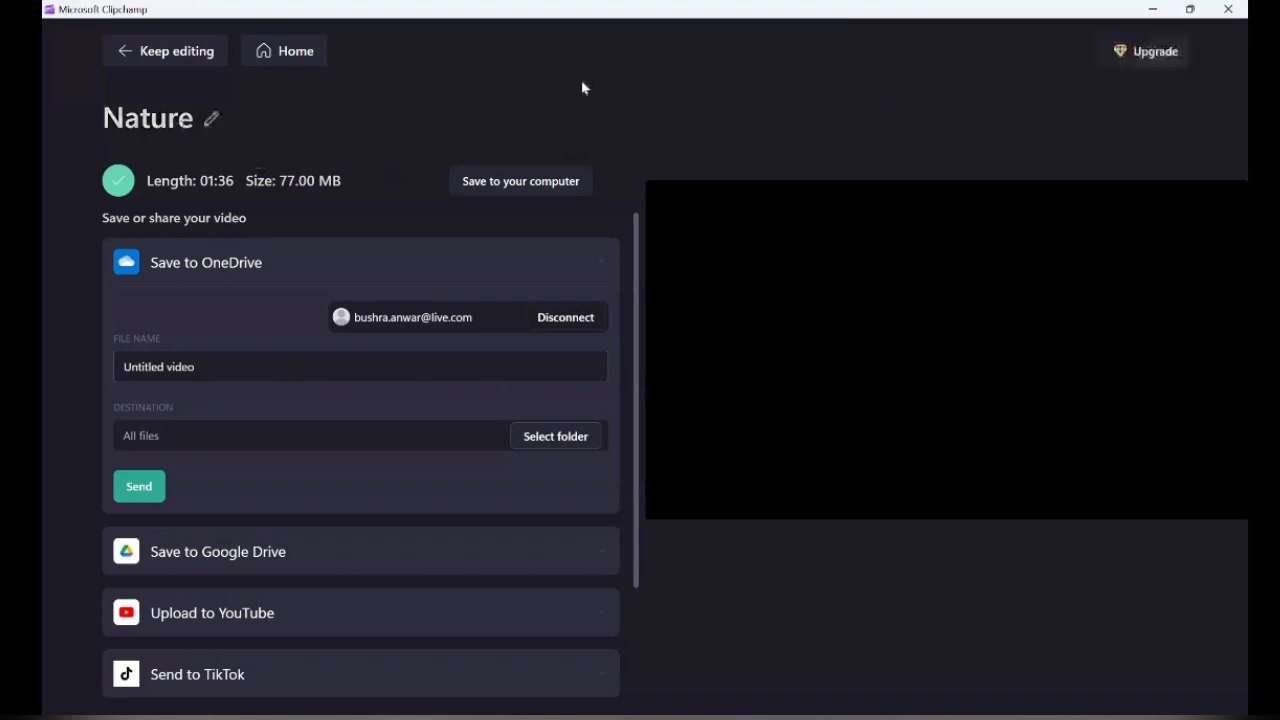